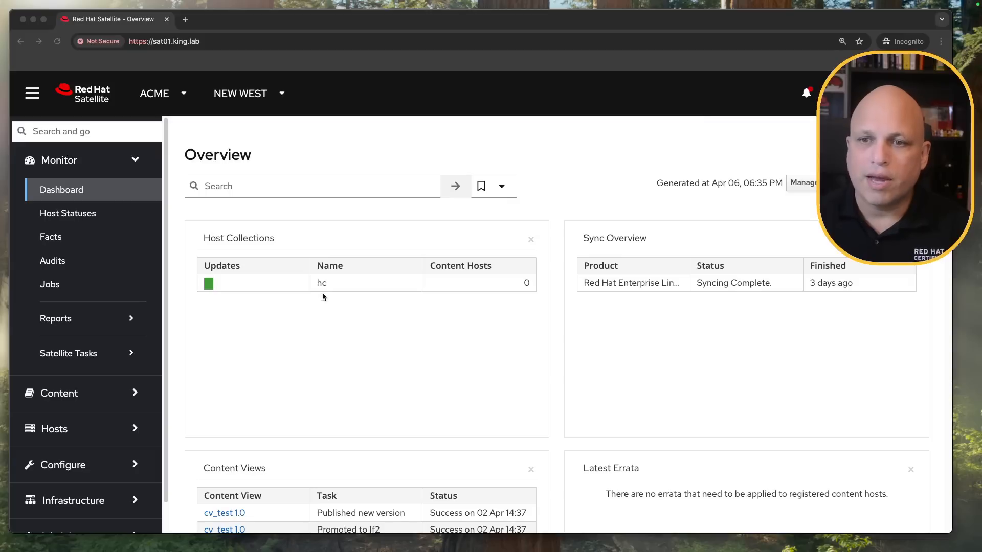
Step: Check the discovered hosts page and the list of all registered hosts
click(85, 430)
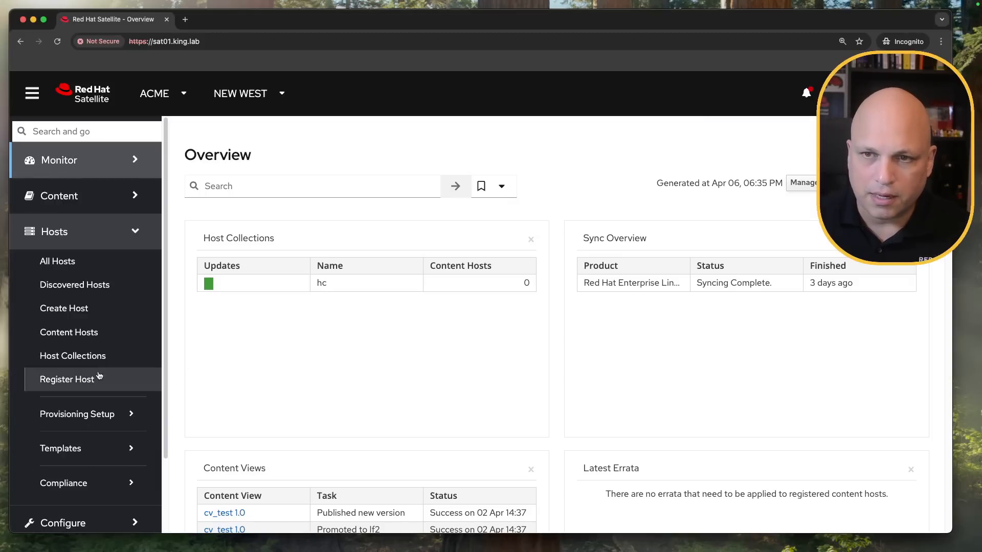
click(119, 289)
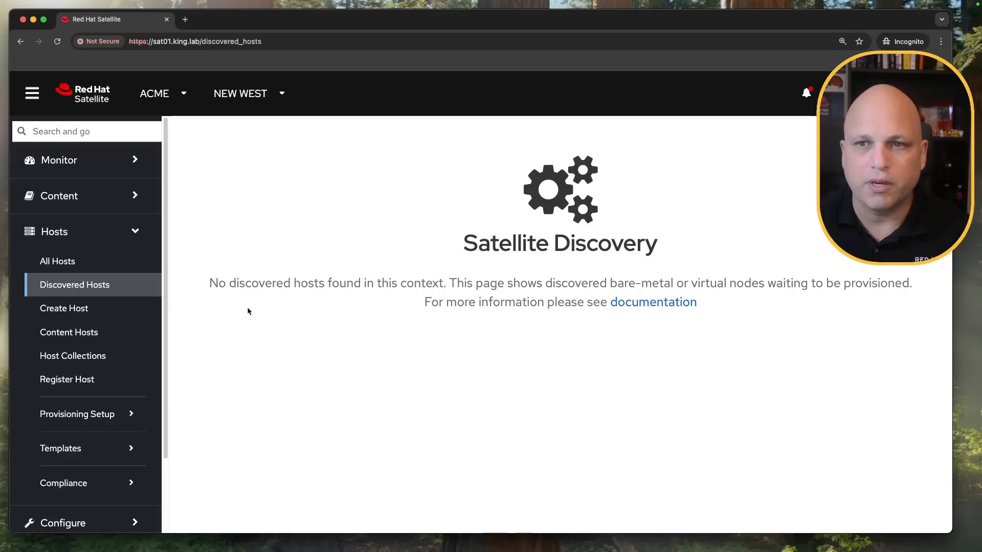
click(100, 265)
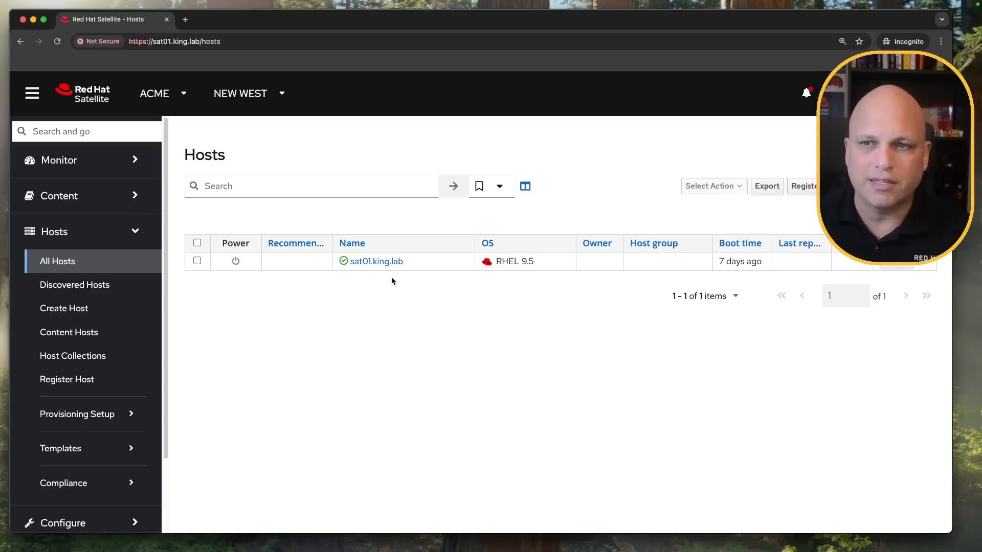
Step: Start creating a new discovery rule in the host configuration area
scroll(109, 282, down, 3)
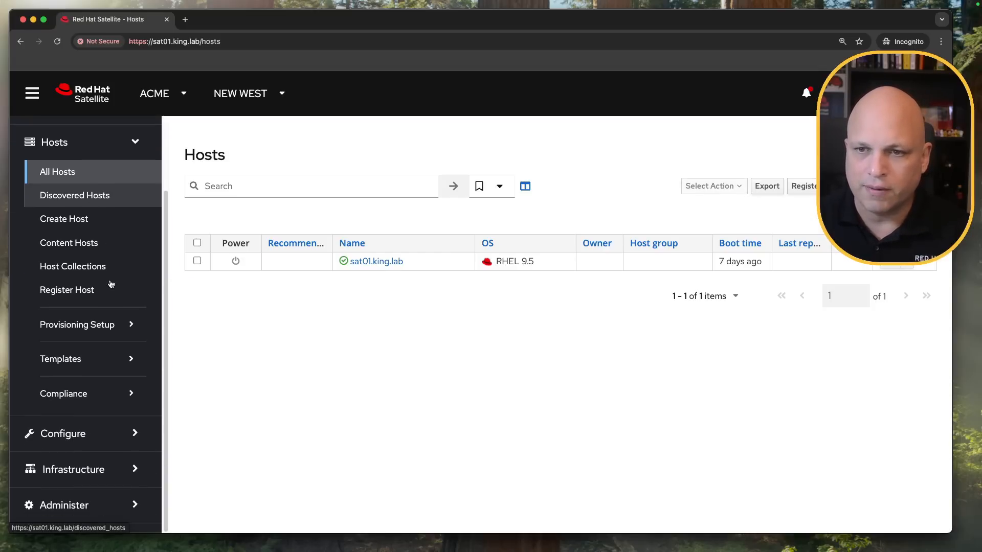
click(81, 436)
click(86, 321)
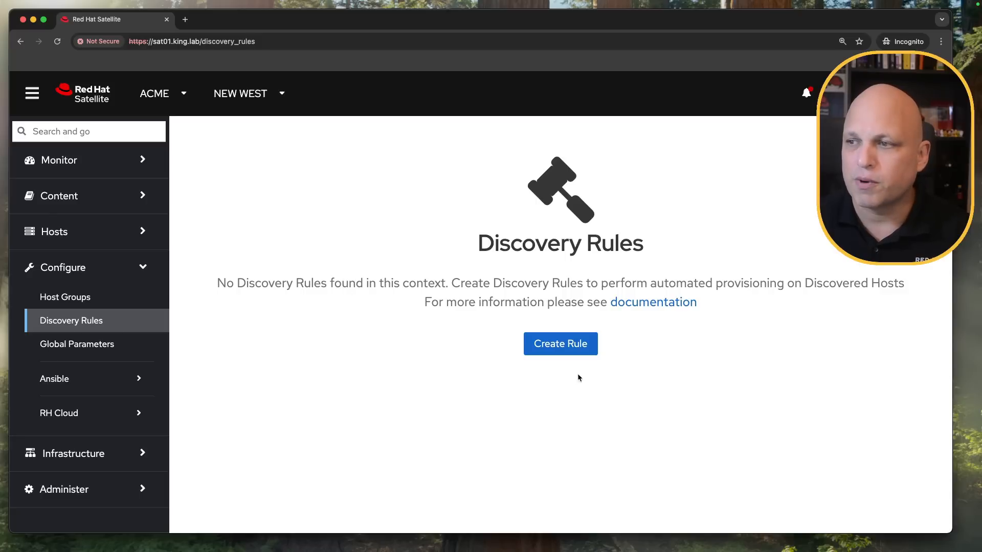
click(574, 347)
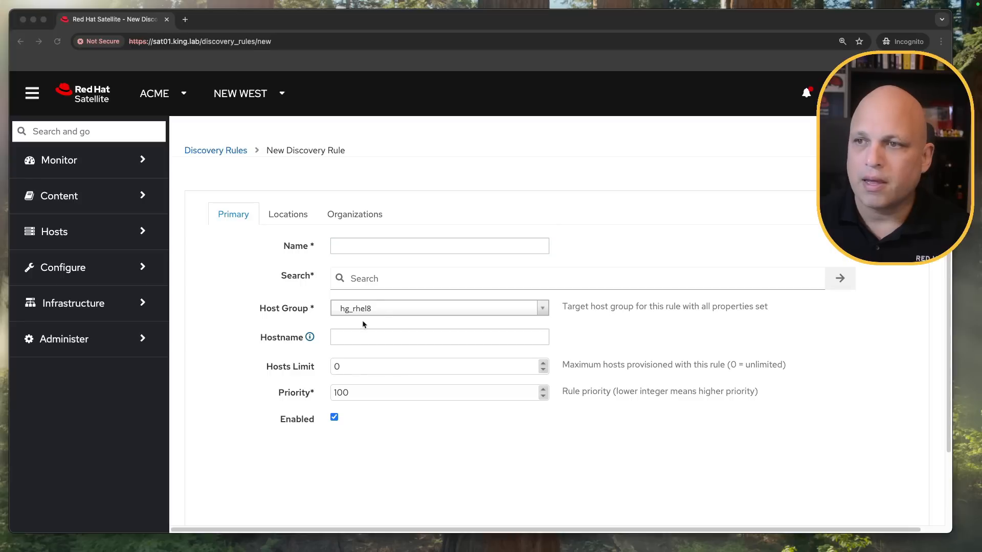
Step: Name the new discovery rule By_MAC
text(By)
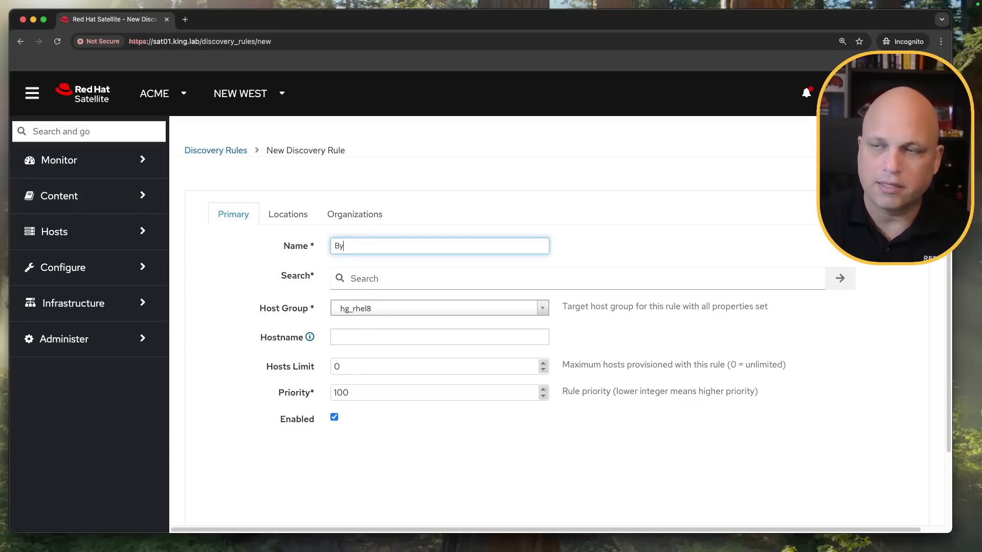
text( MAC)
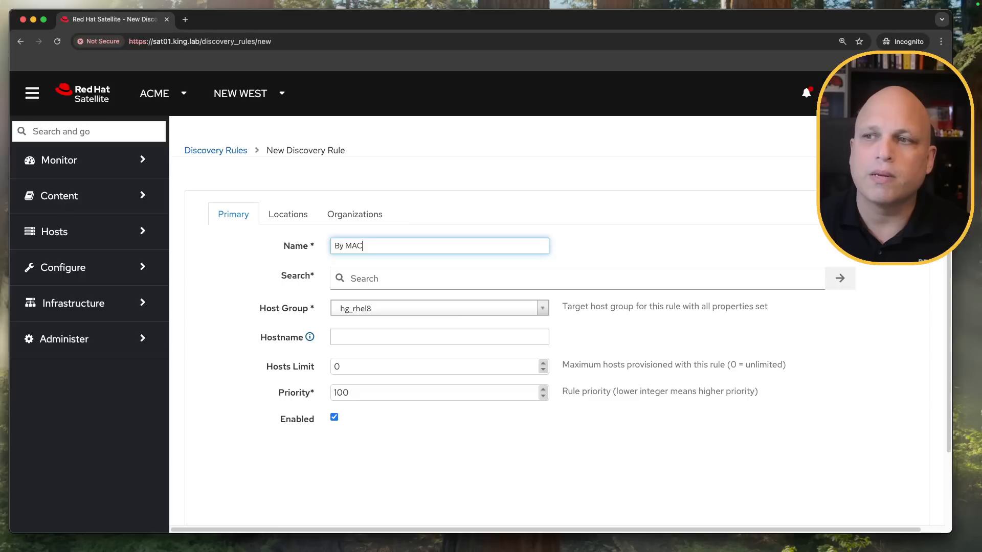
key(Left)
key(Left)
key(Left)
key(BackSpace)
text(_)
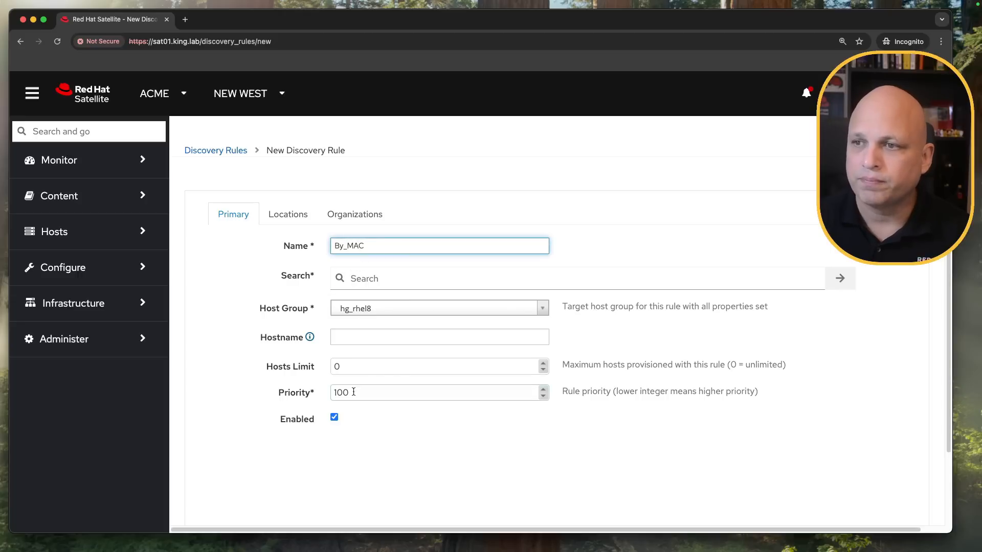
Step: Examine the search attributes available for the rule, including the individual entries under facts
click(389, 279)
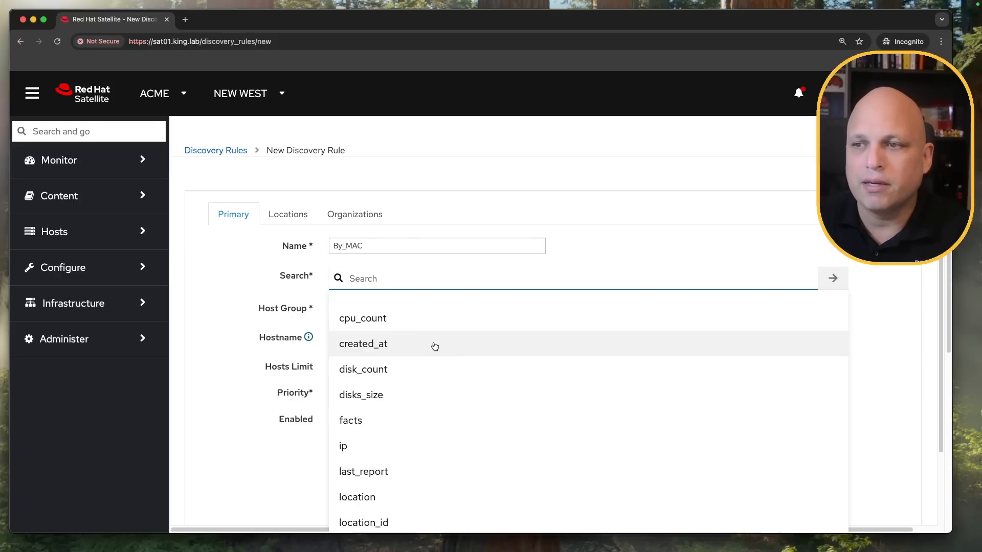
scroll(432, 344, down, 1)
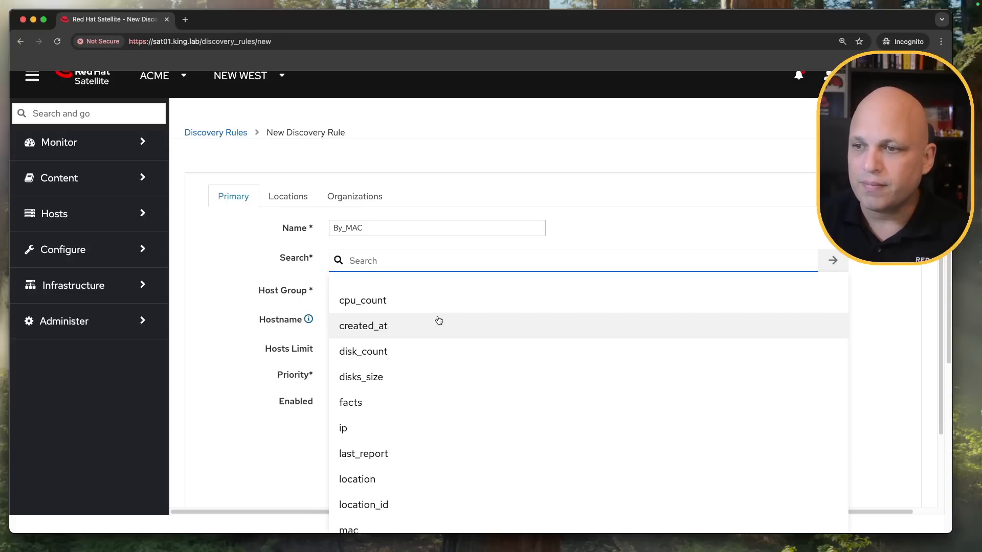
click(421, 405)
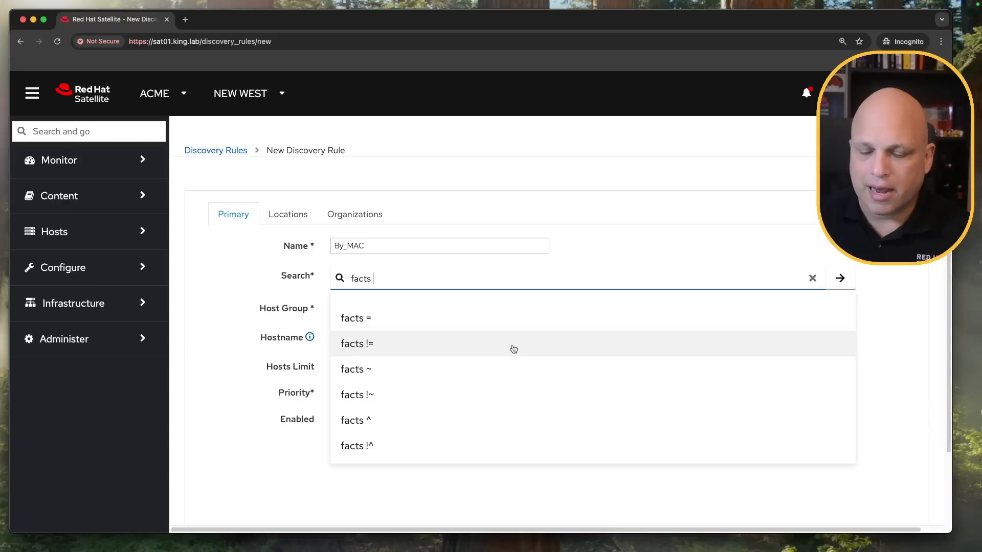
text(.)
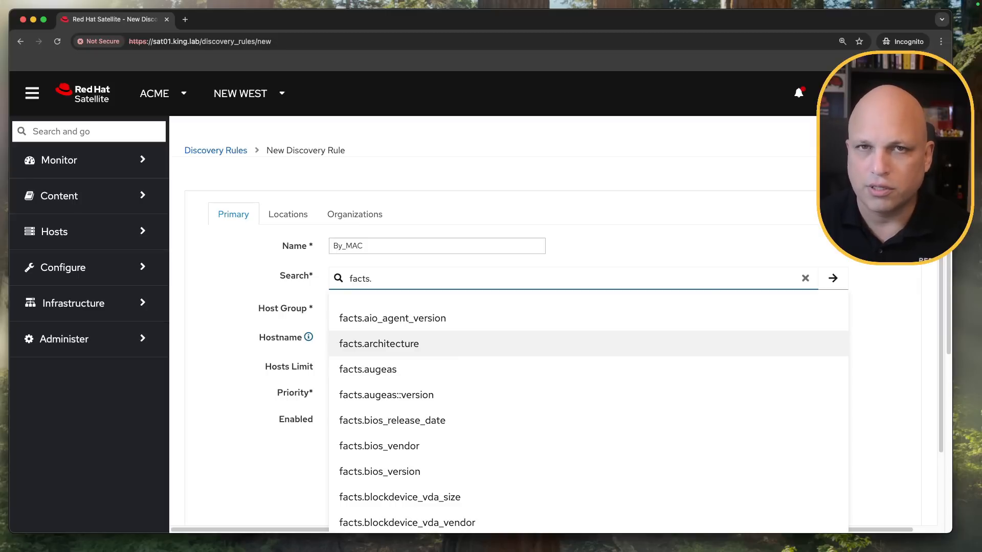
Step: Replace the facts query in the rule's search with mac = 52:54:00:51:35:95
key(BackSpace)
key(BackSpace)
key(BackSpace)
key(BackSpace)
key(BackSpace)
key(BackSpace)
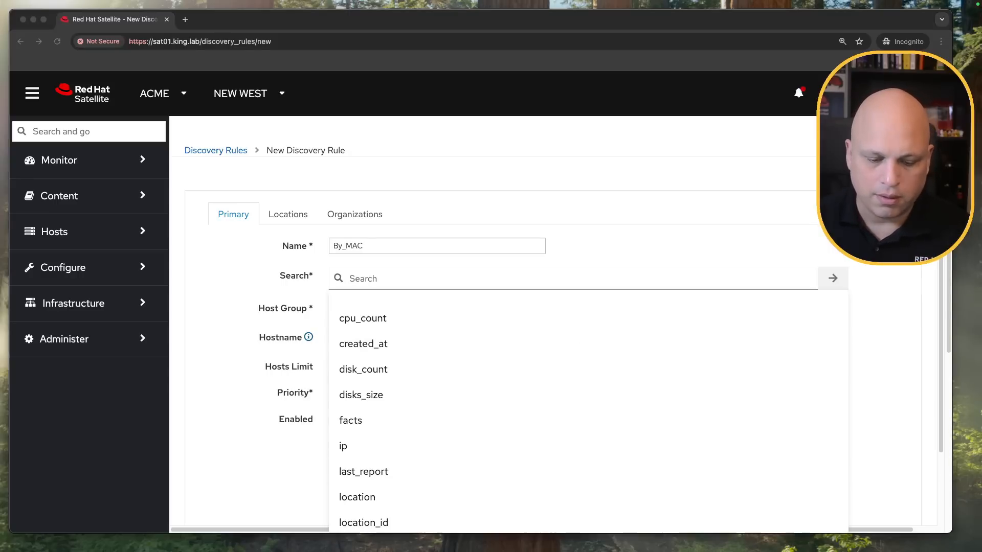
text(mac = 52:54:00:51:35:95)
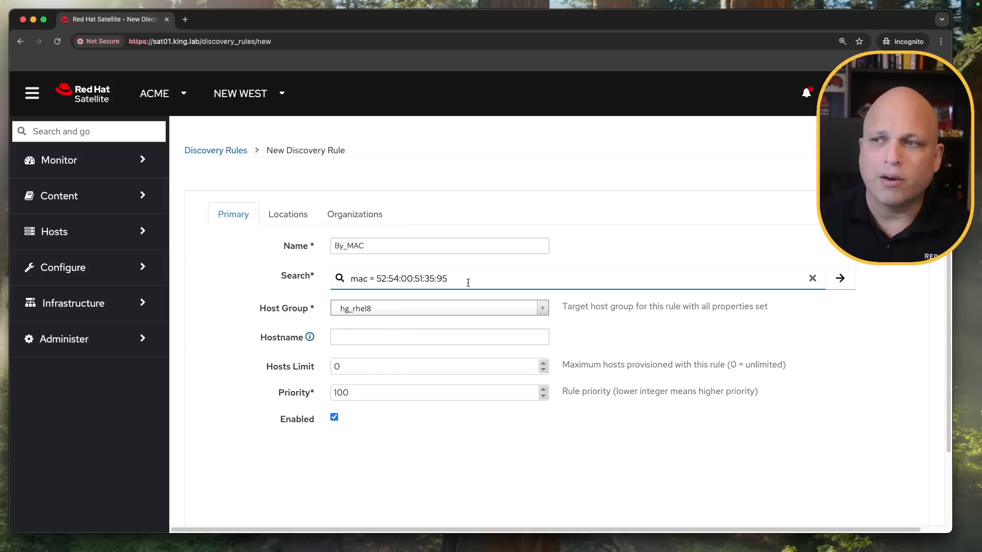
Step: Try extending the rule's MAC search condition with the "and" operator and with the "or" operator
text(and)
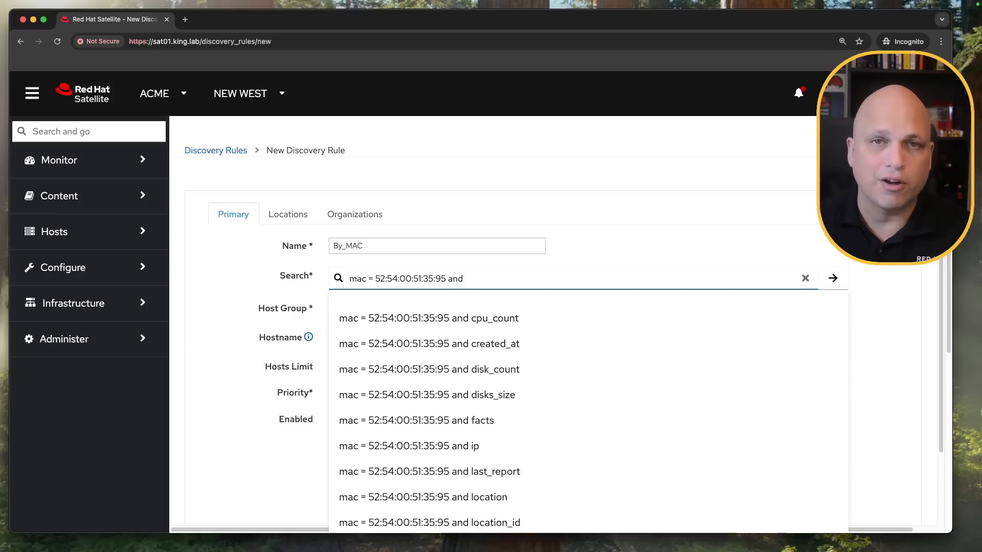
key(BackSpace)
key(BackSpace)
key(BackSpace)
key(BackSpace)
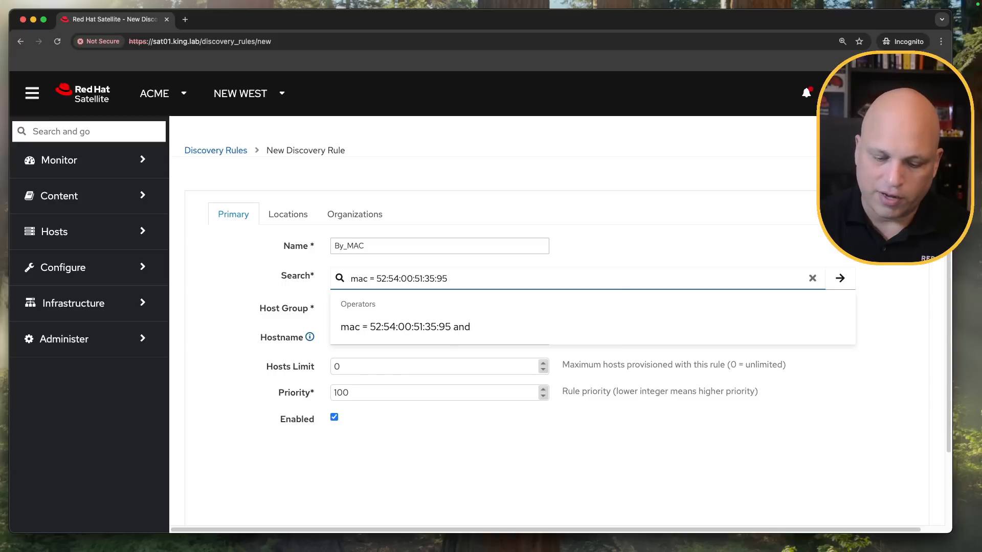
text(or)
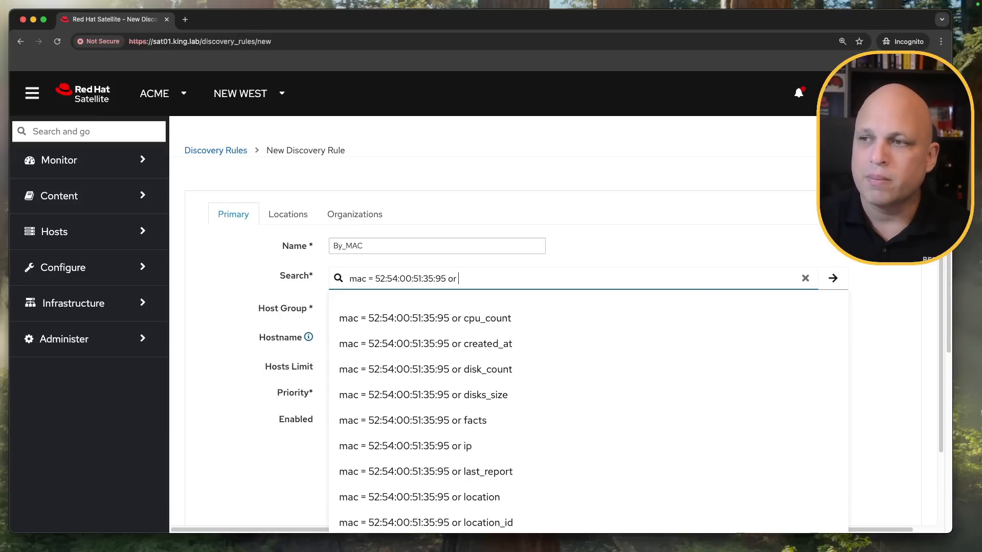
key(BackSpace)
key(BackSpace)
key(BackSpace)
key(Escape)
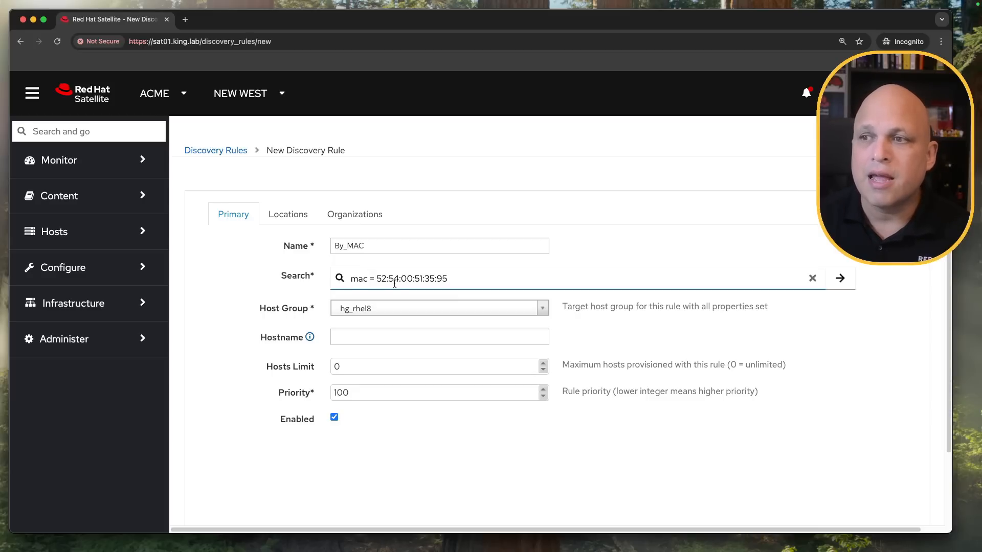
Step: Review the host groups that can be targeted by the rule without changing the selection
triple_click(427, 278)
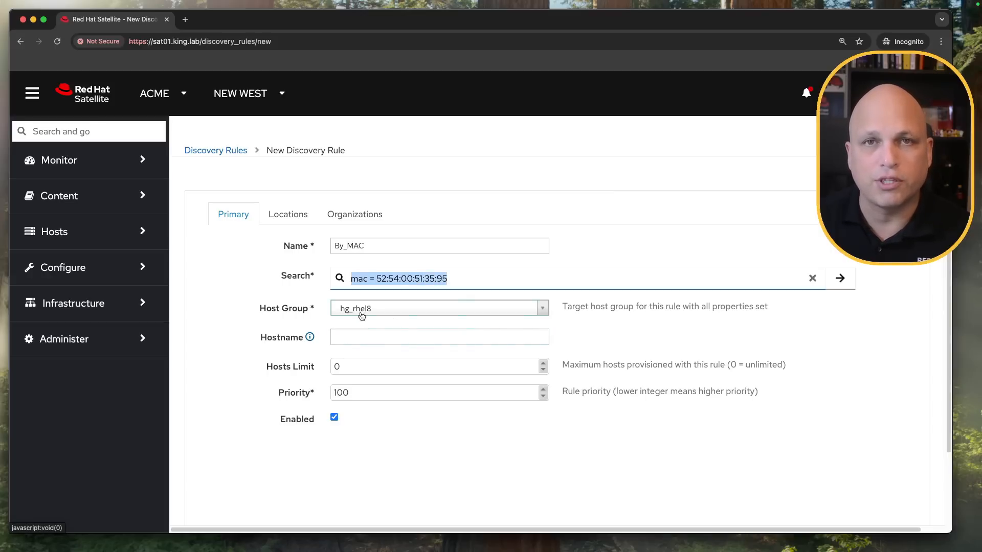
click(397, 309)
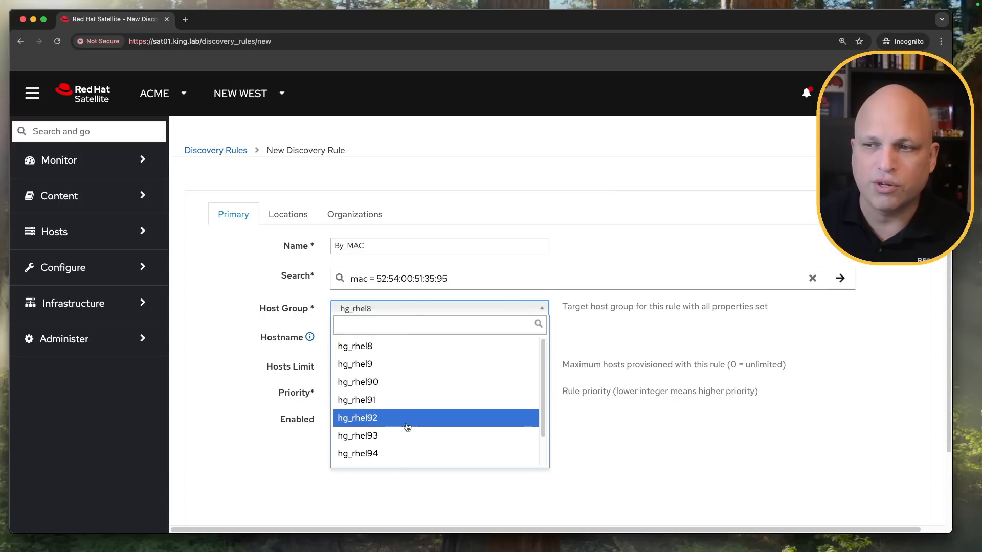
scroll(418, 436, down, 2)
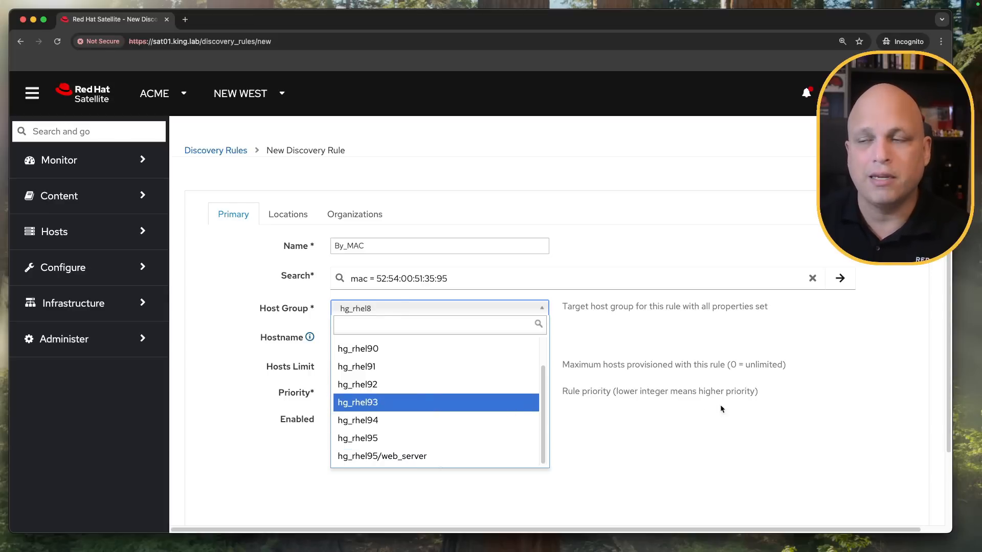
click(701, 426)
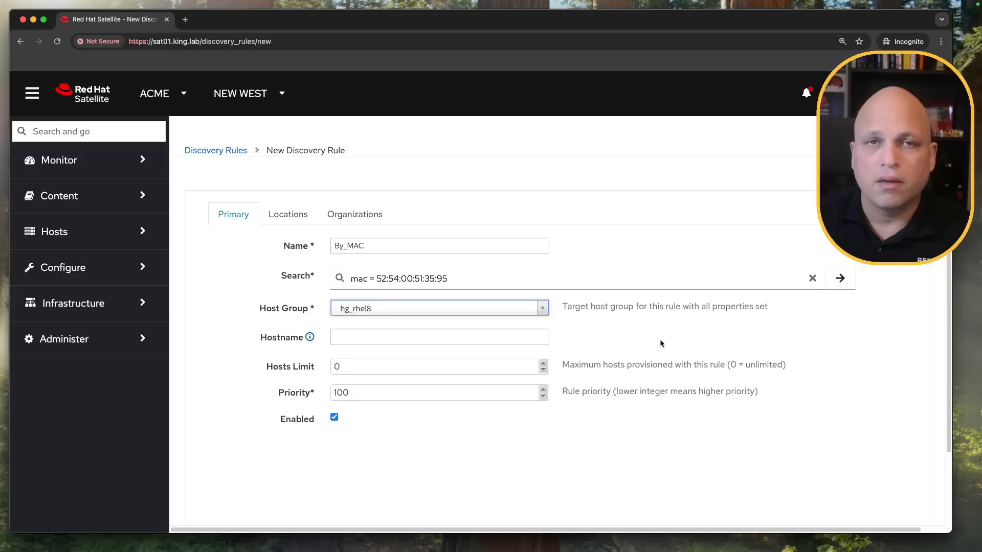
click(415, 308)
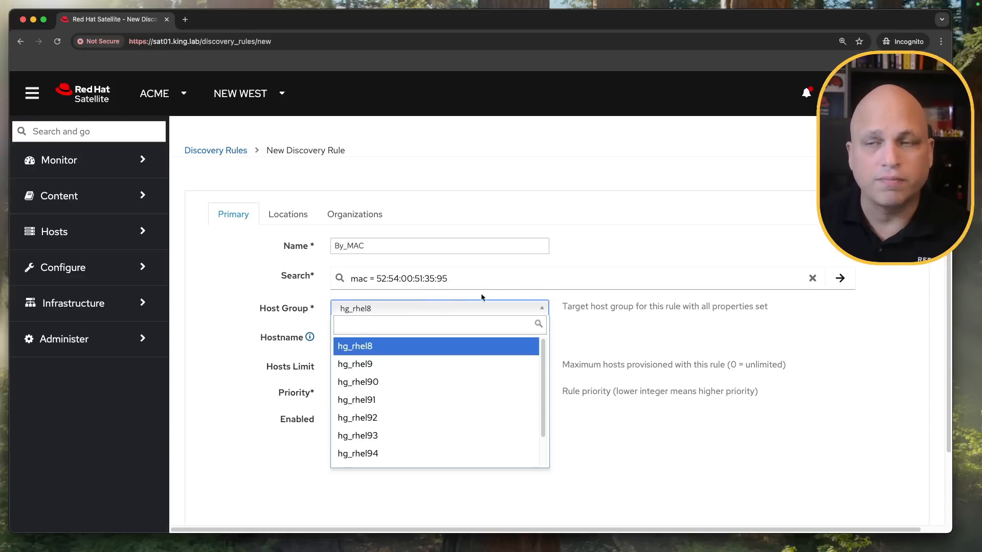
click(624, 259)
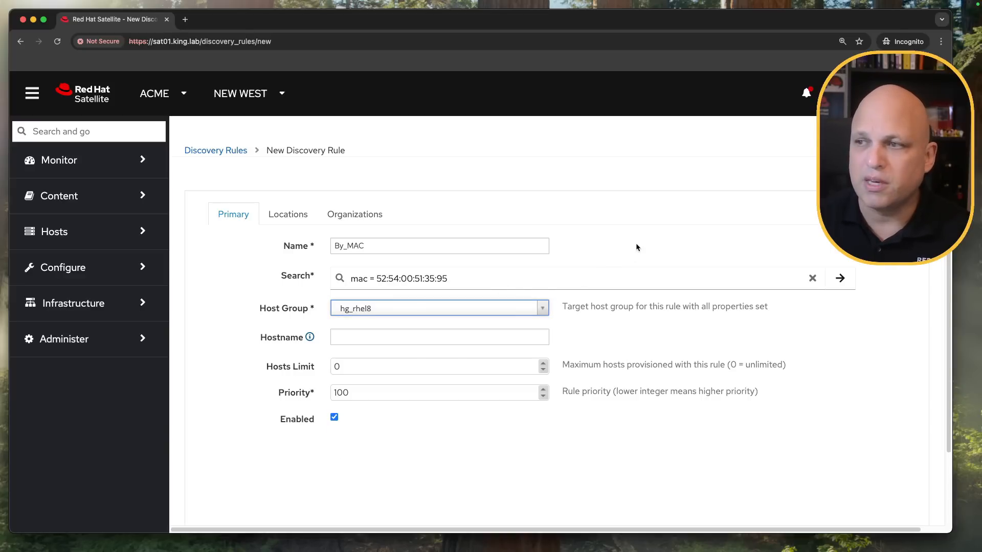
click(310, 339)
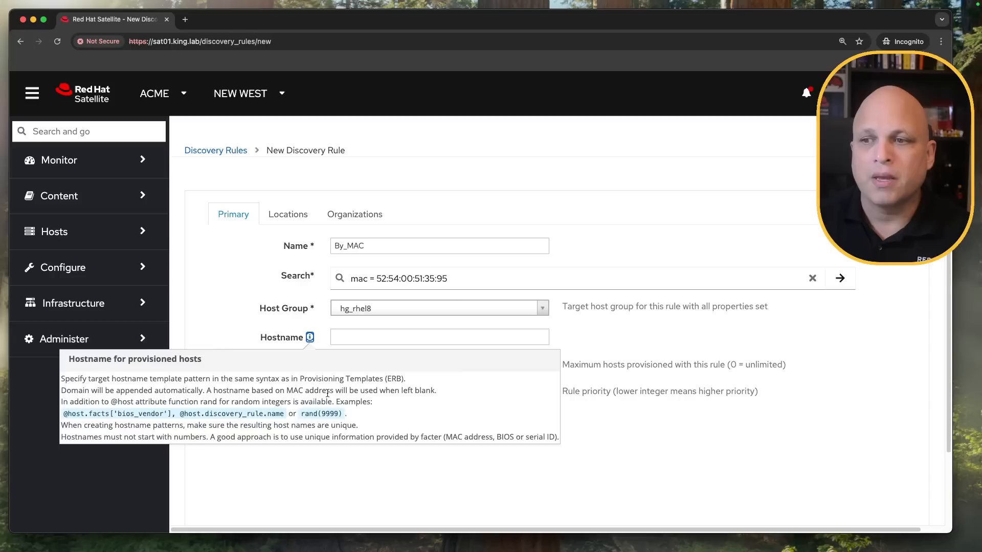
drag(206, 391, 440, 392)
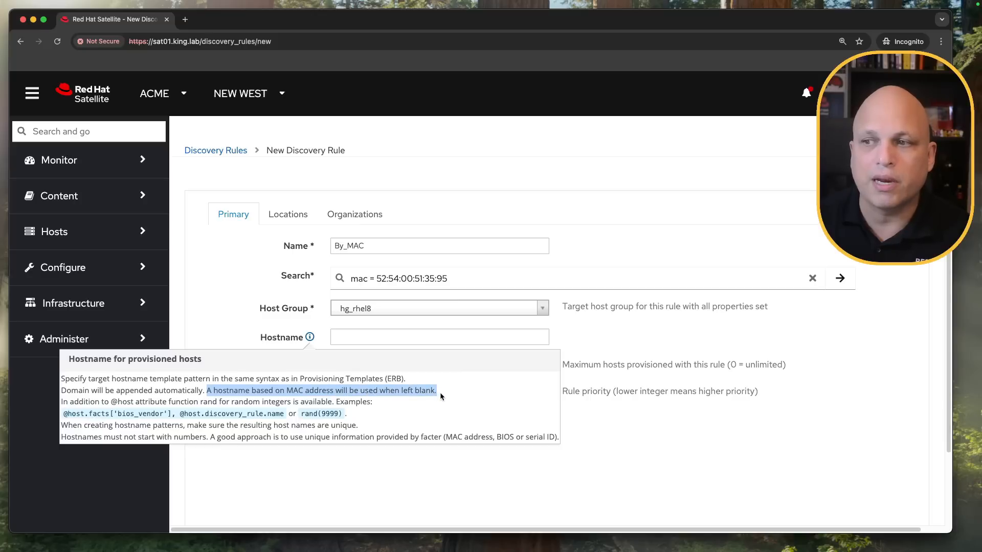
click(598, 340)
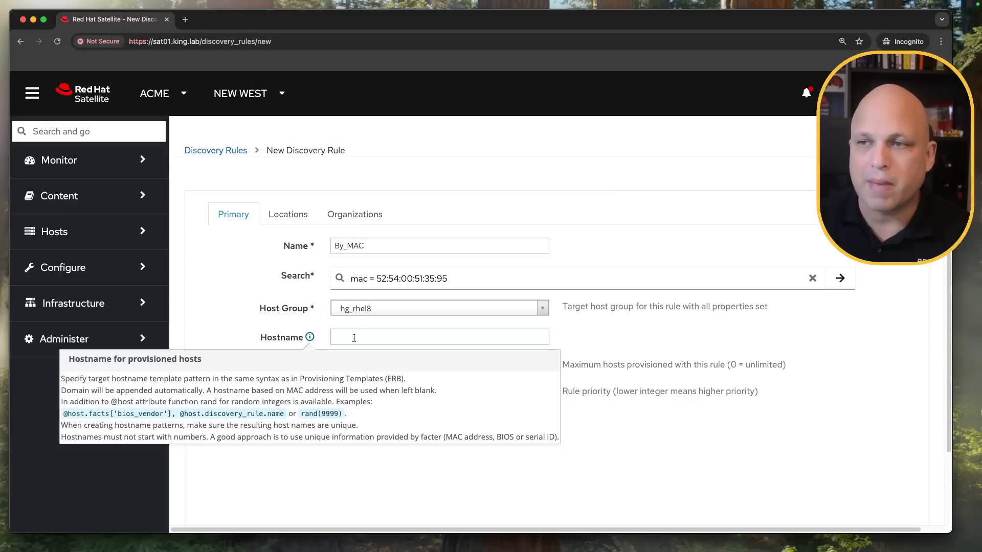
click(379, 279)
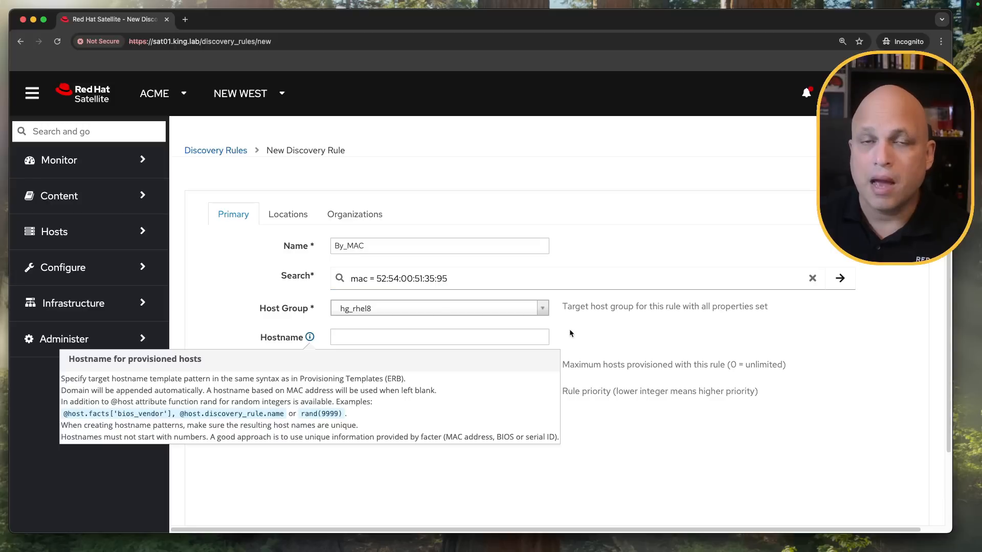
click(405, 338)
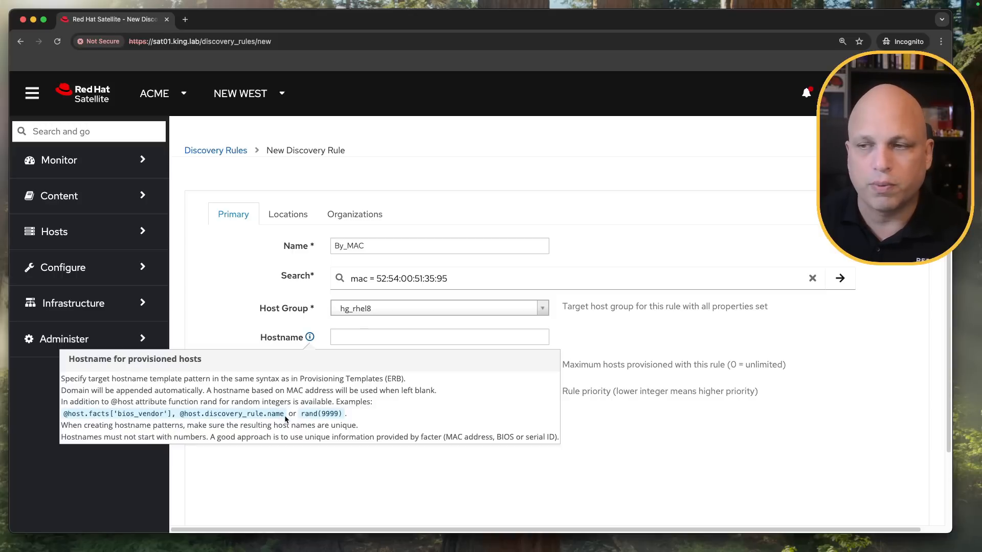
drag(180, 414, 284, 415)
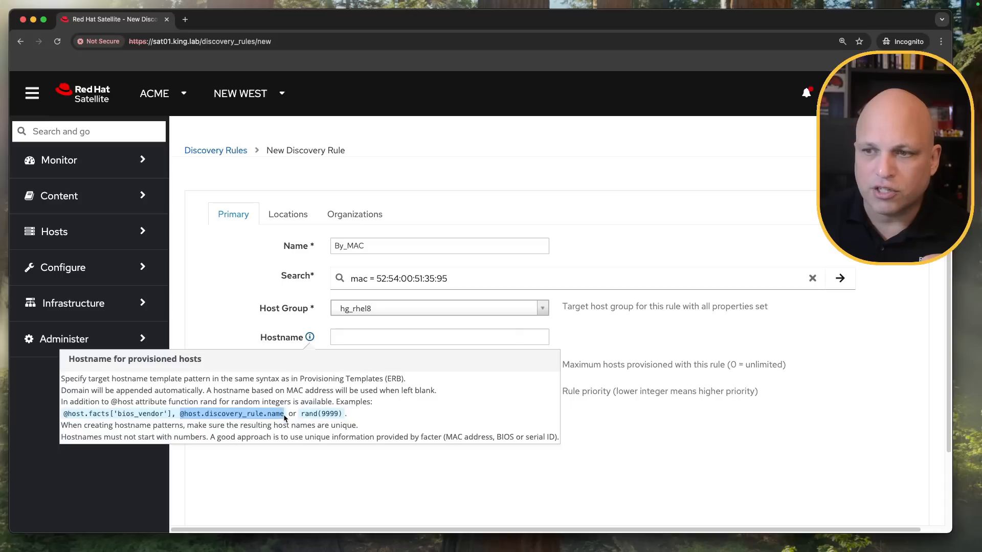
click(309, 338)
Step: Open the Red Hat documentation site docs.redhat.com in a new browser tab
key(super+t)
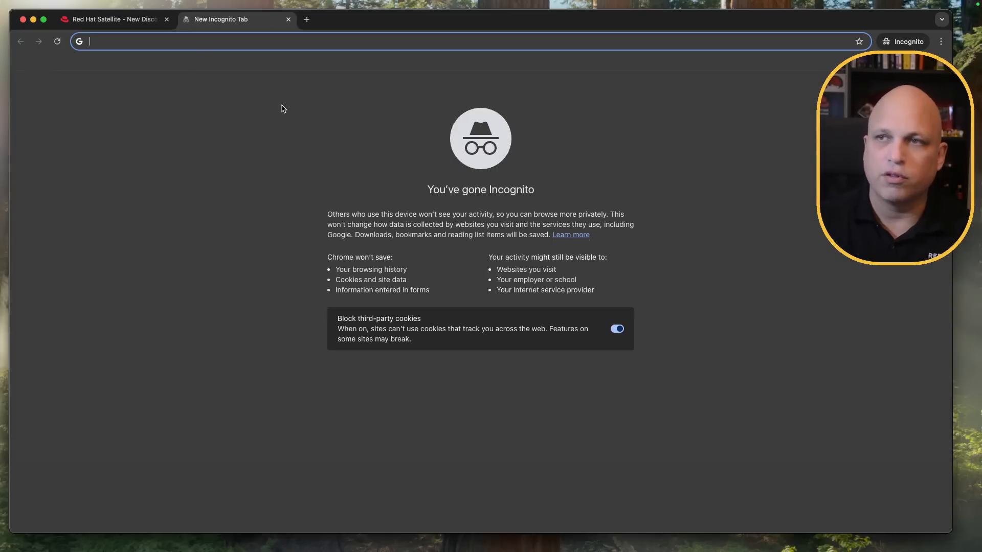
text(docs.)
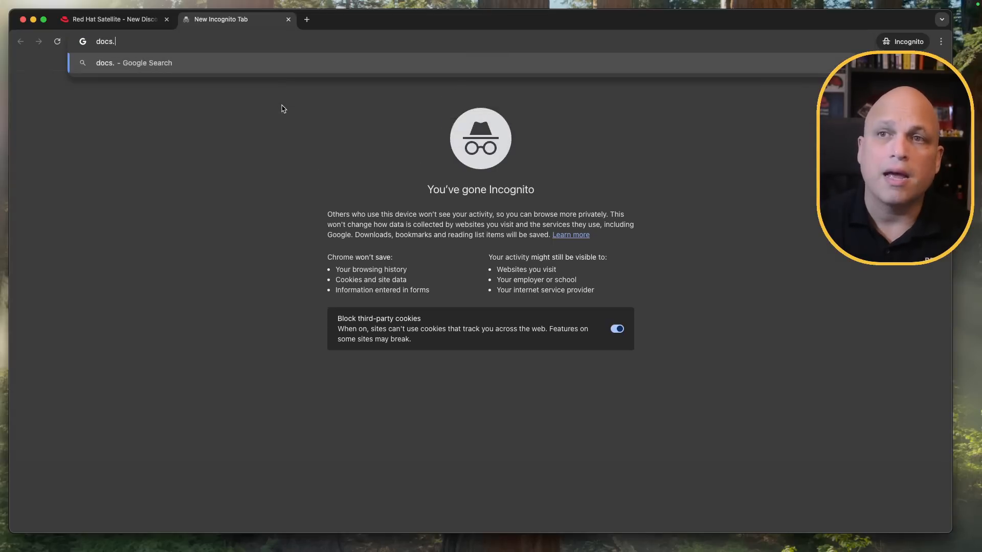
text(redhat.com)
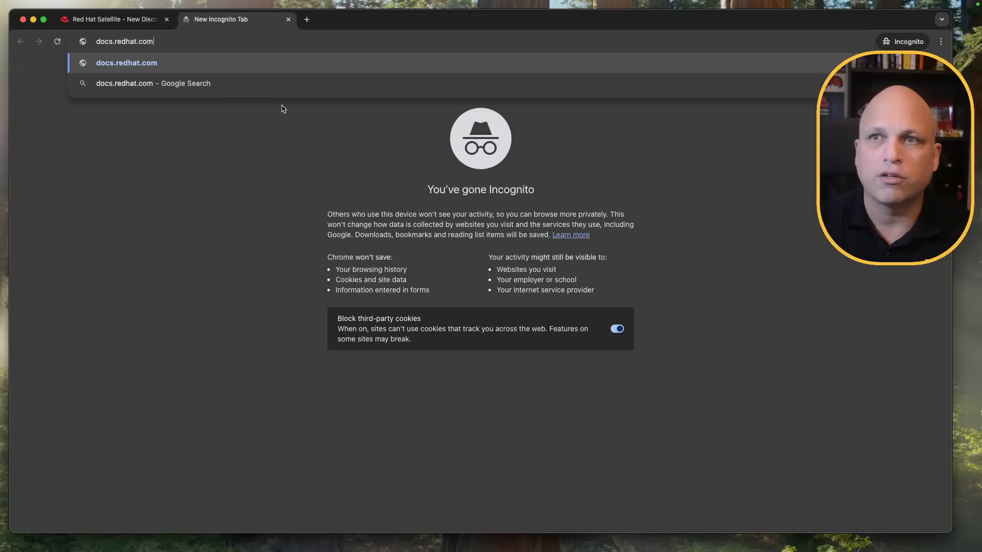
key(Return)
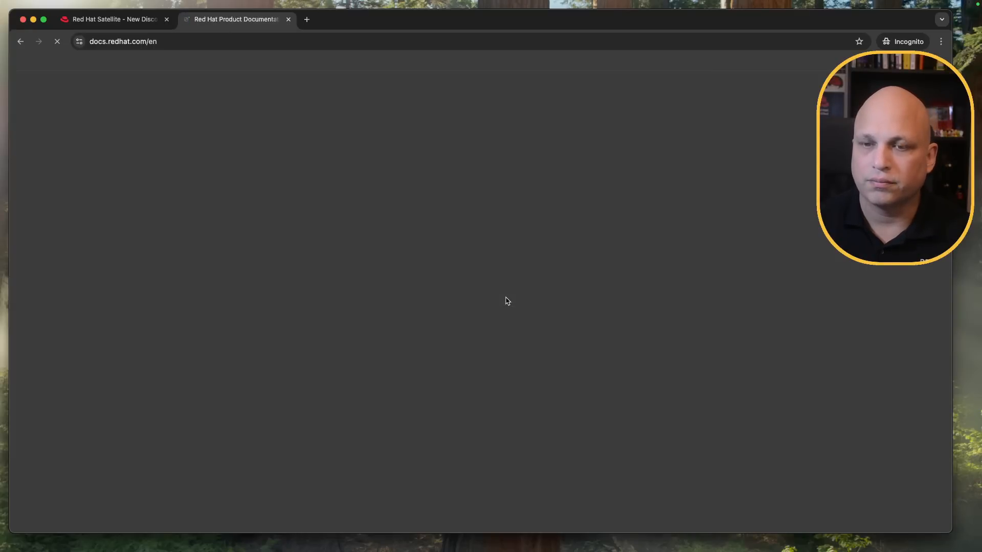
Step: Open the Red Hat Satellite documentation from the list of all Red Hat products
scroll(593, 313, down, 10)
scroll(593, 313, up, 4)
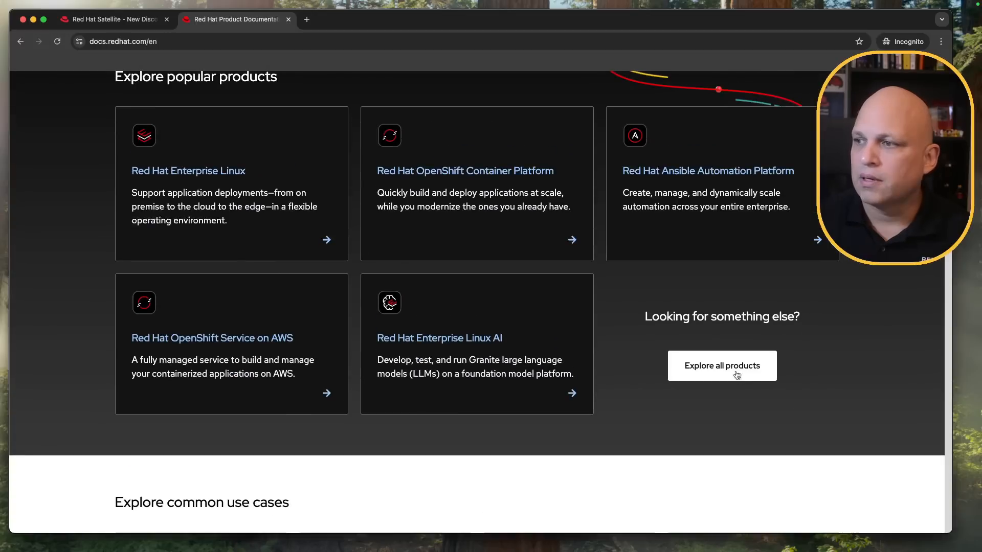
click(734, 372)
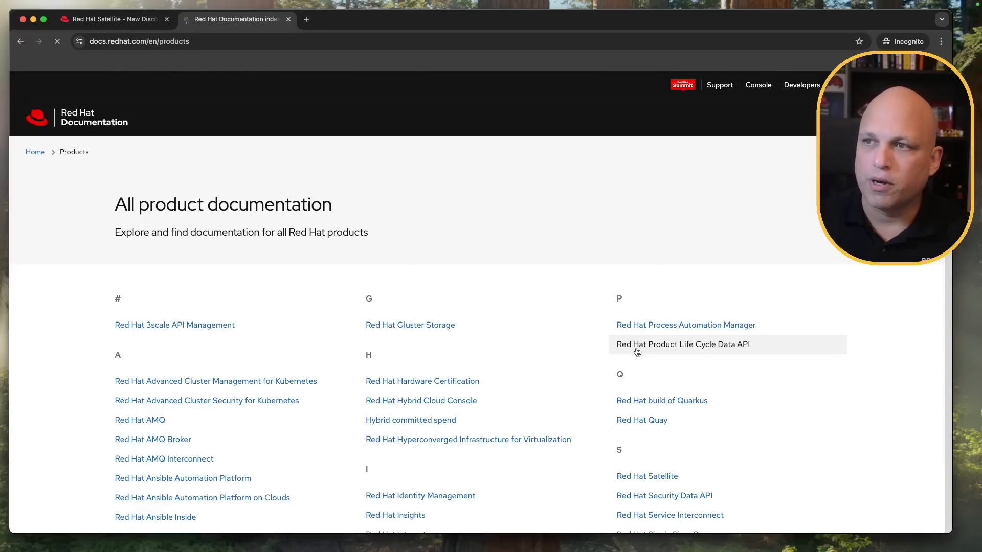
scroll(637, 353, down, 5)
click(655, 344)
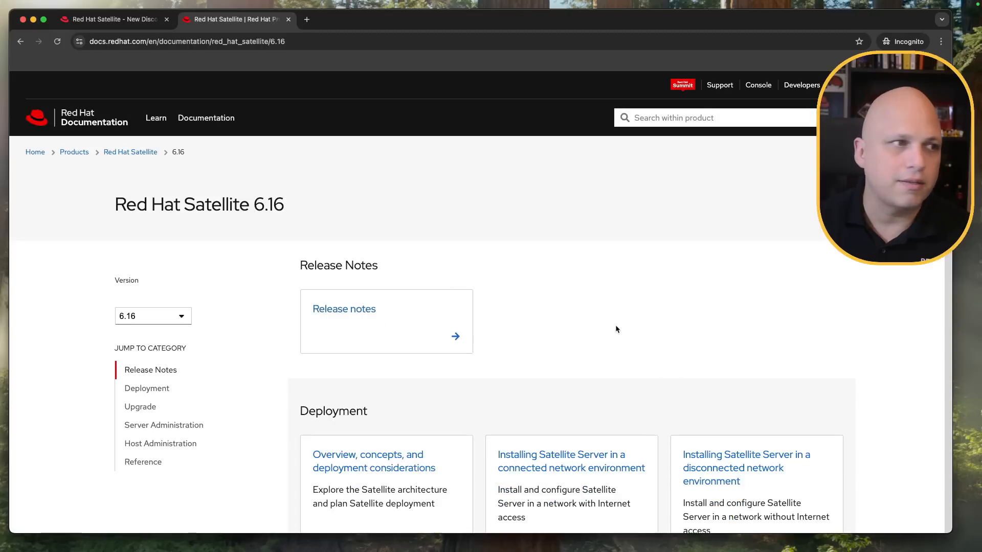
Step: Find "prov" on the Satellite 6.16 documentation page and open the Provisioning hosts guide in single-page format
key(super+f)
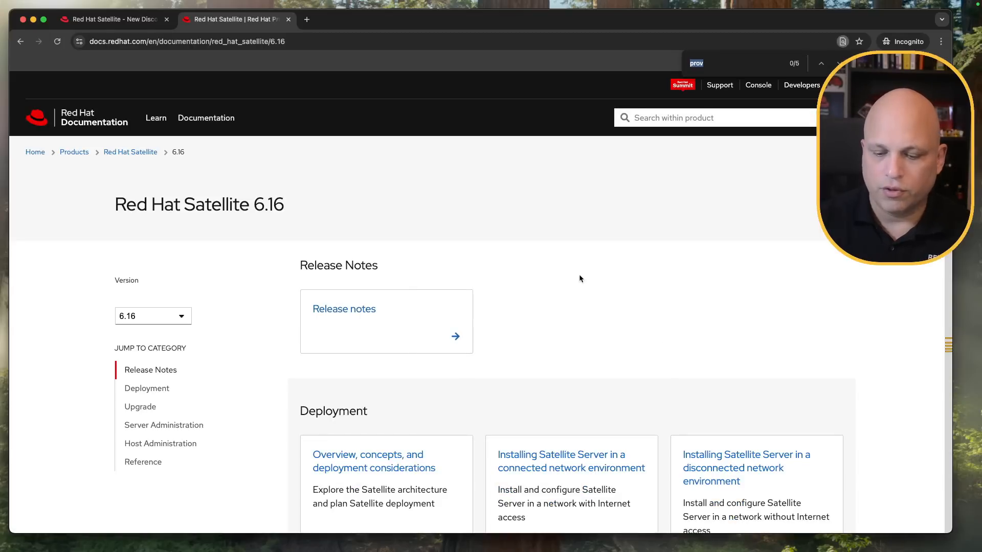
text(prov)
click(562, 305)
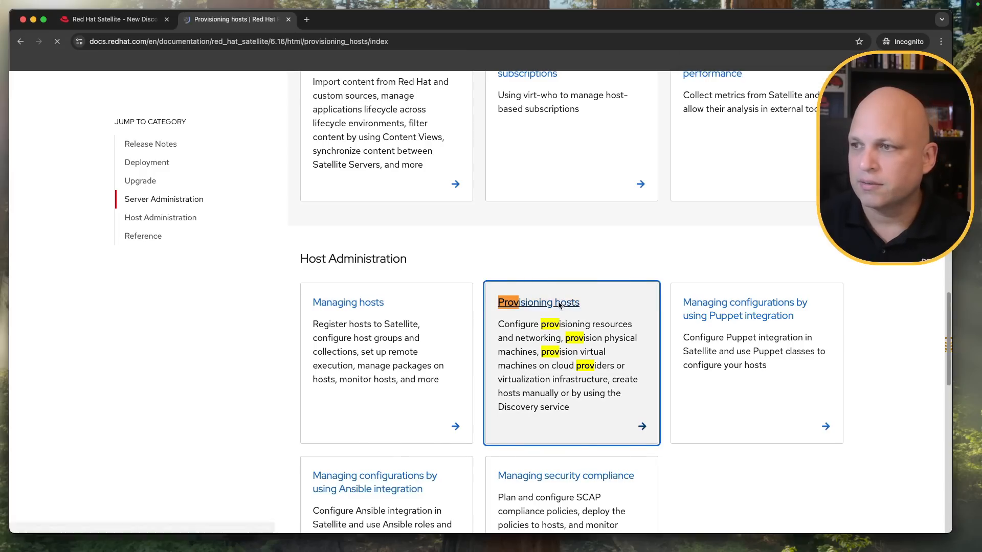
click(817, 211)
click(817, 226)
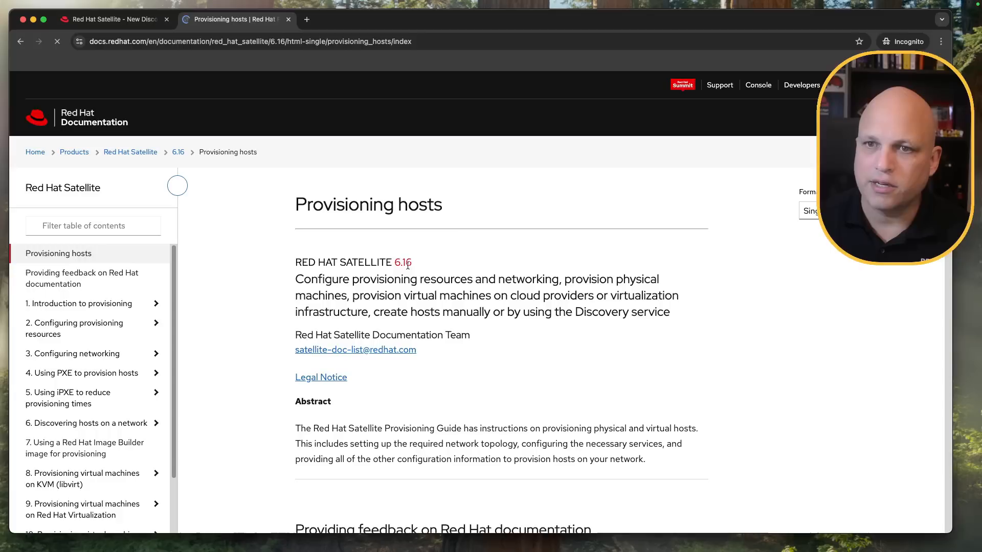
Step: Filter the guide's table of contents by "discovery r" and open the hostname examples in section 6.7, Creating Discovery rules
click(87, 224)
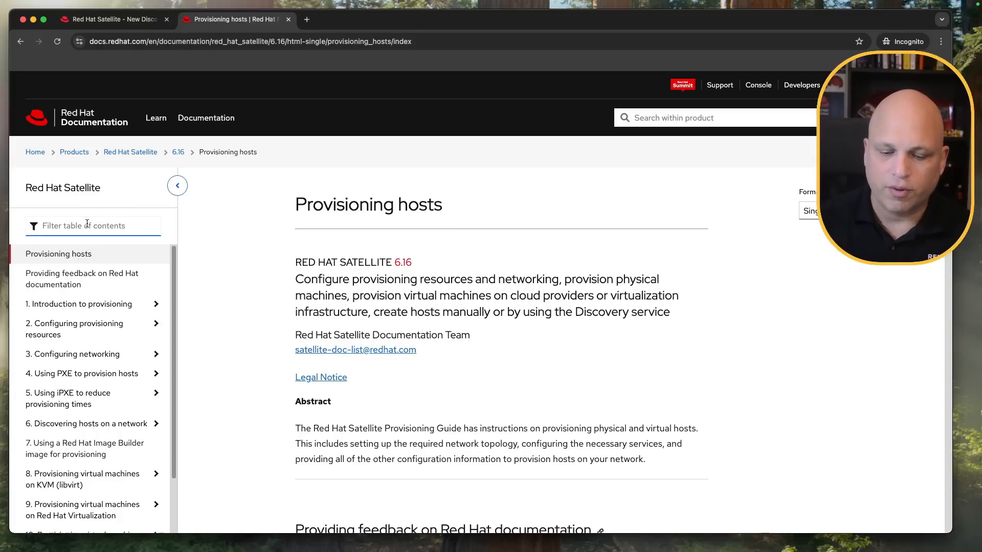
text(discr)
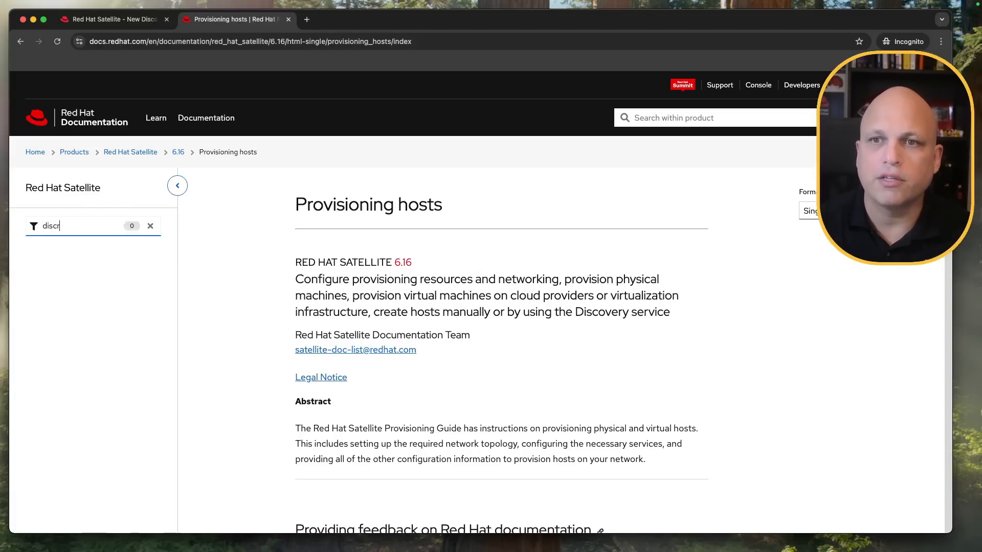
key(BackSpace)
text(overy r)
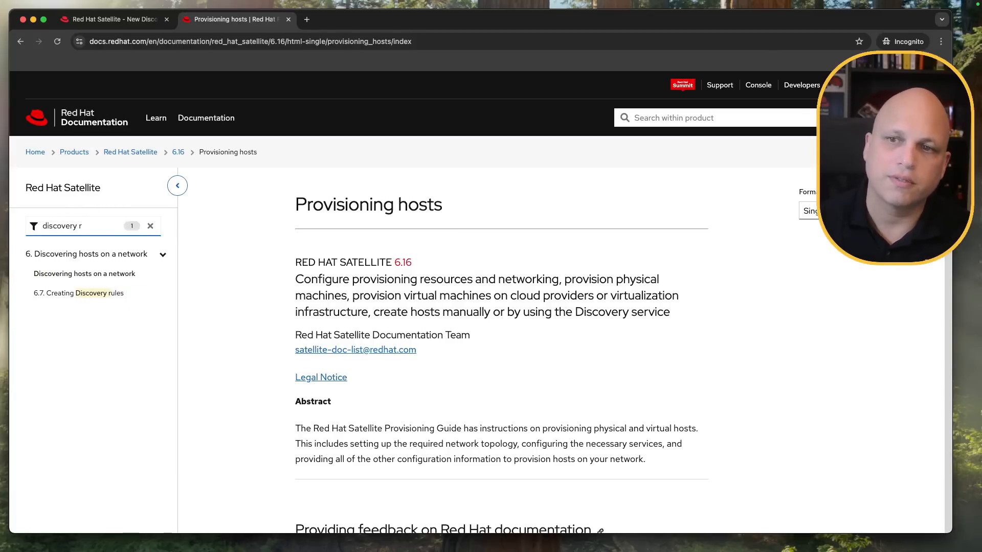
click(78, 293)
scroll(595, 255, down, 10)
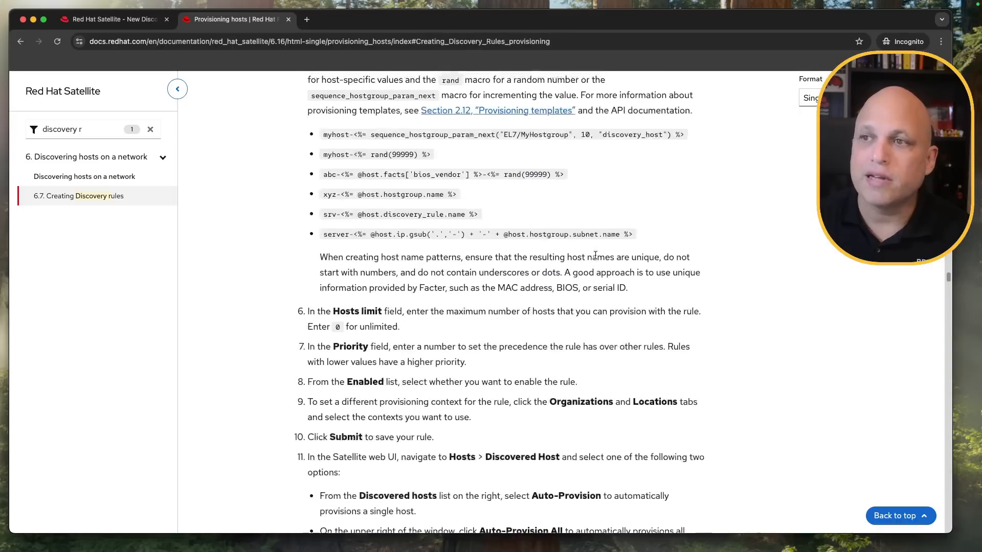
scroll(595, 254, up, 2)
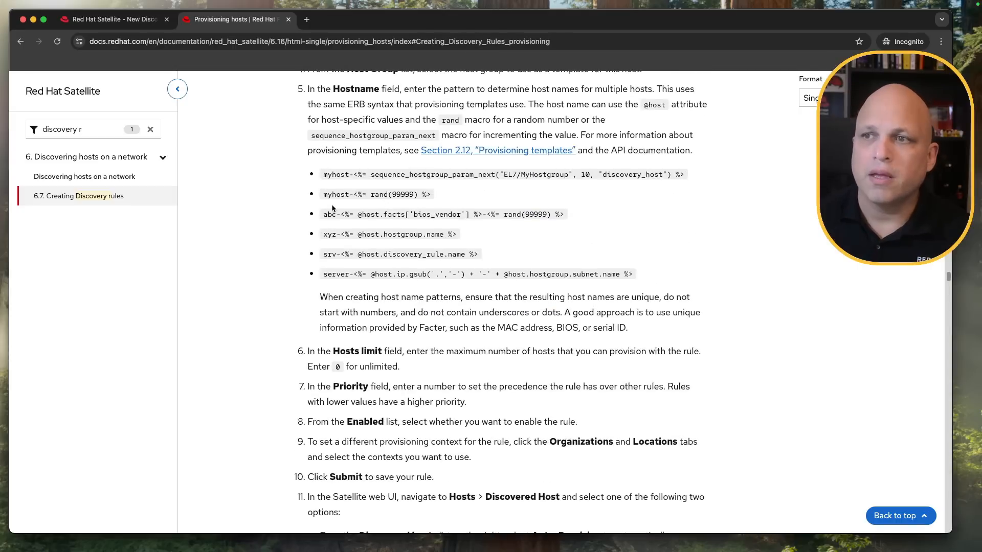
Step: Examine the myhost-<%= rand(99999) %> hostname example, including its prefix, ERB delimiters and random-number macro
drag(323, 194, 366, 194)
click(361, 195)
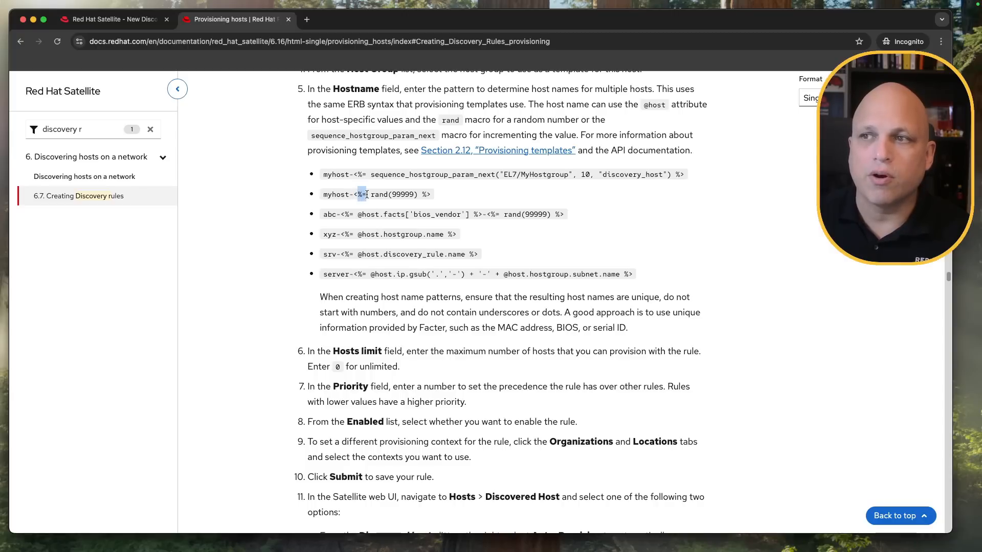
click(378, 198)
drag(370, 194, 417, 194)
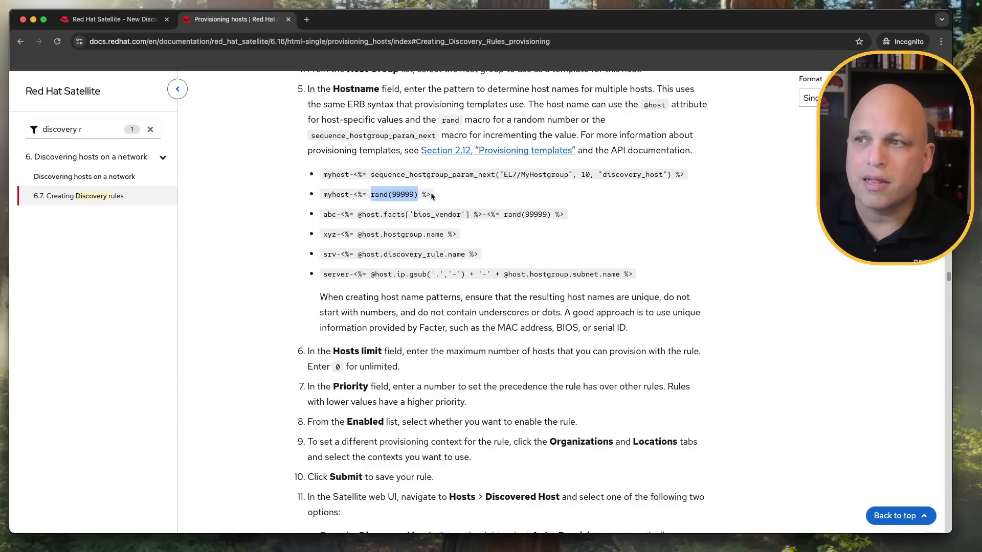
drag(431, 194, 420, 193)
click(382, 196)
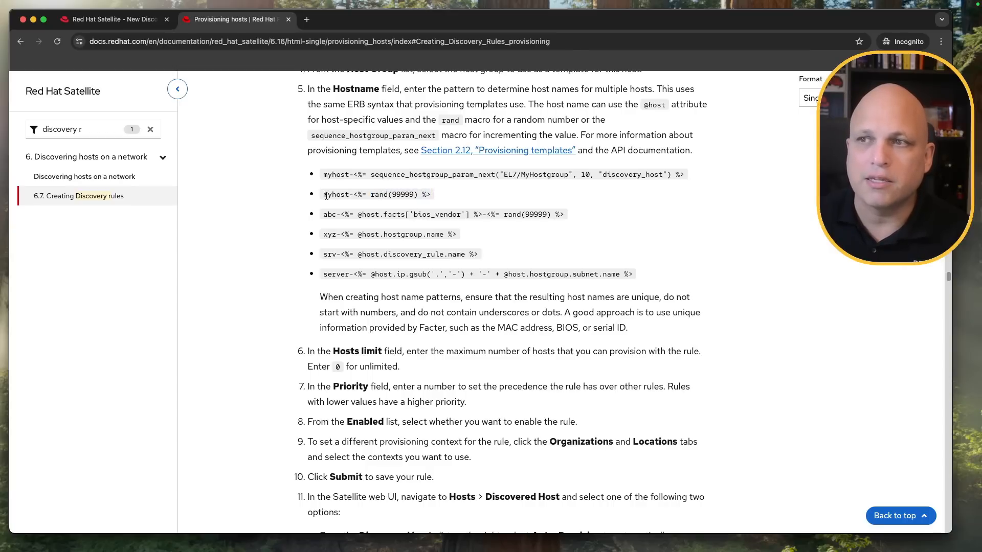
drag(324, 196, 417, 195)
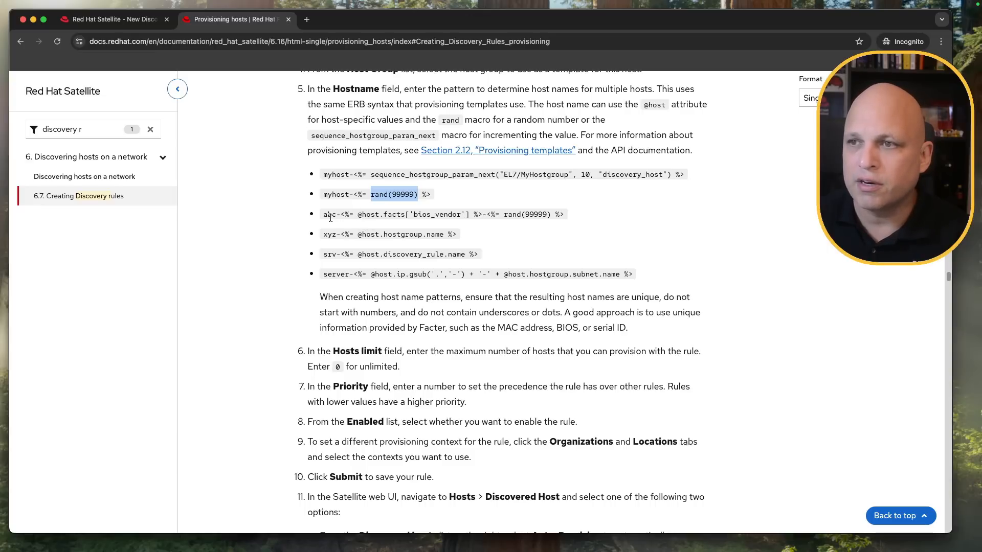
Step: Enlarge the documentation page to 150% and return to the hostname examples in section 6.7, Creating Discovery rules
drag(341, 214, 483, 214)
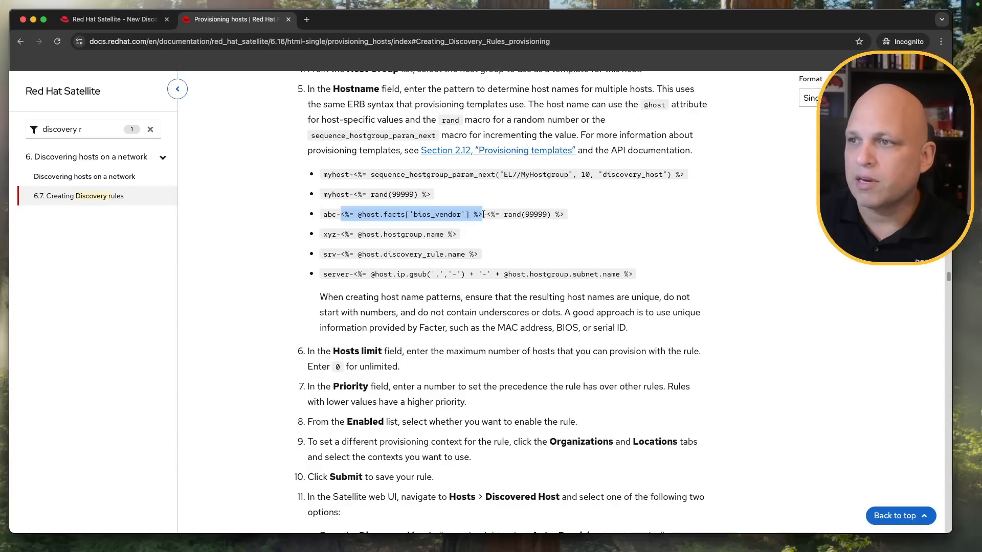
key(super+equal)
key(super+equal)
key(super+equal)
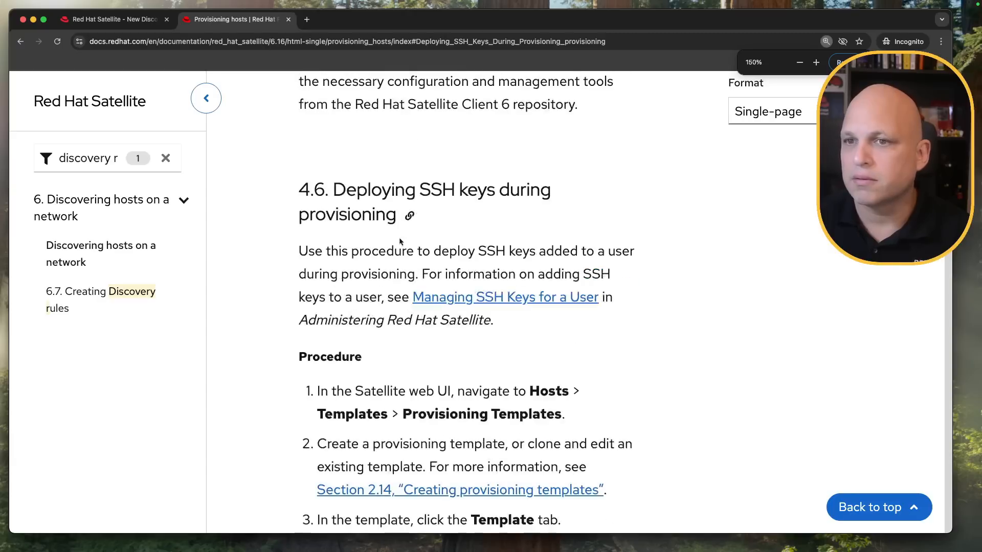
click(102, 294)
scroll(477, 310, down, 20)
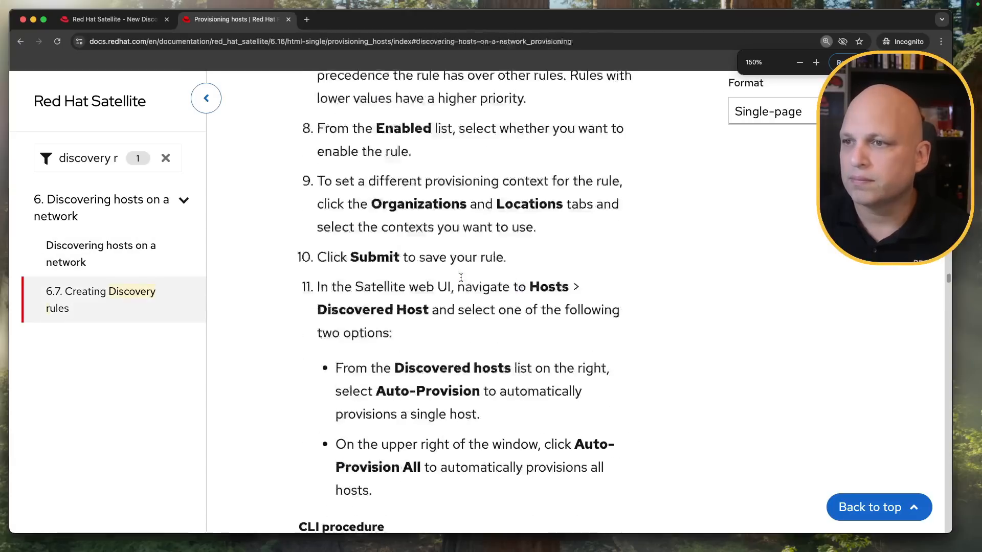
click(206, 98)
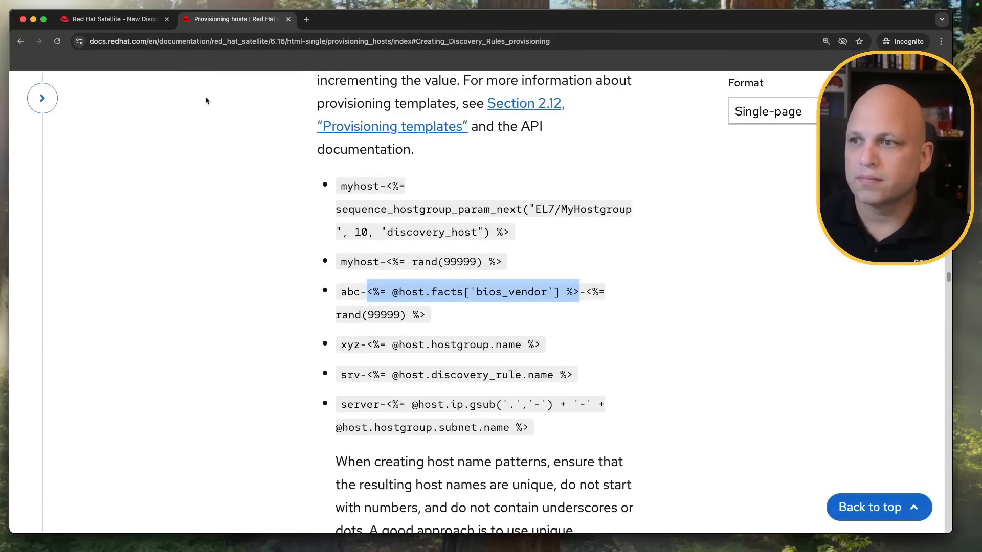
click(50, 103)
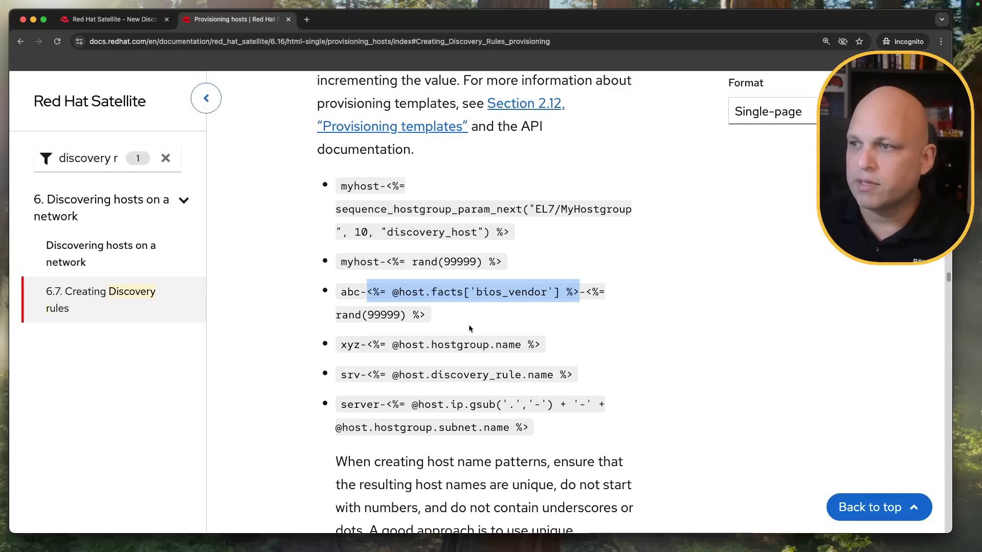
Step: Examine the hostname example that combines the abc prefix, the bios_vendor fact and a random number, separated by dashes
click(468, 323)
drag(343, 292, 580, 293)
click(369, 291)
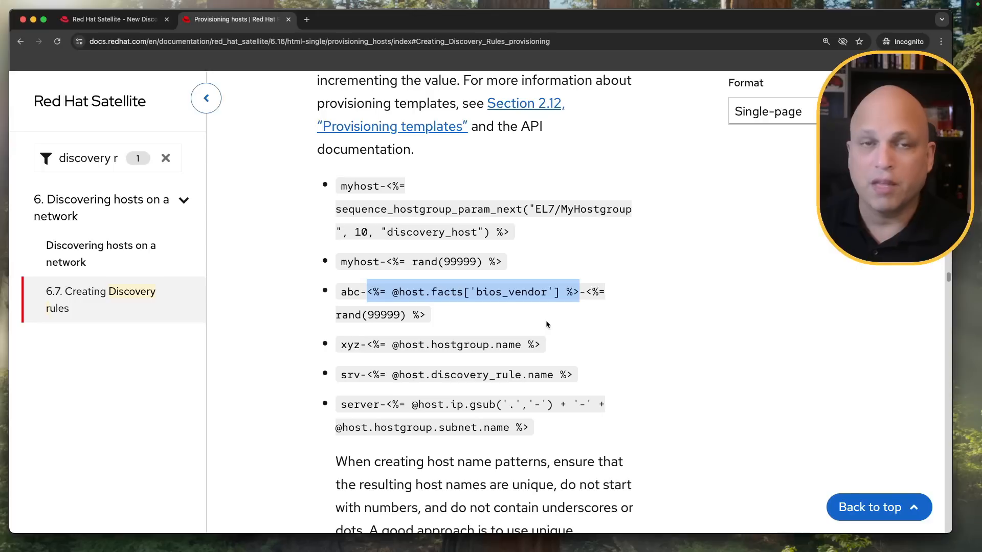
click(582, 291)
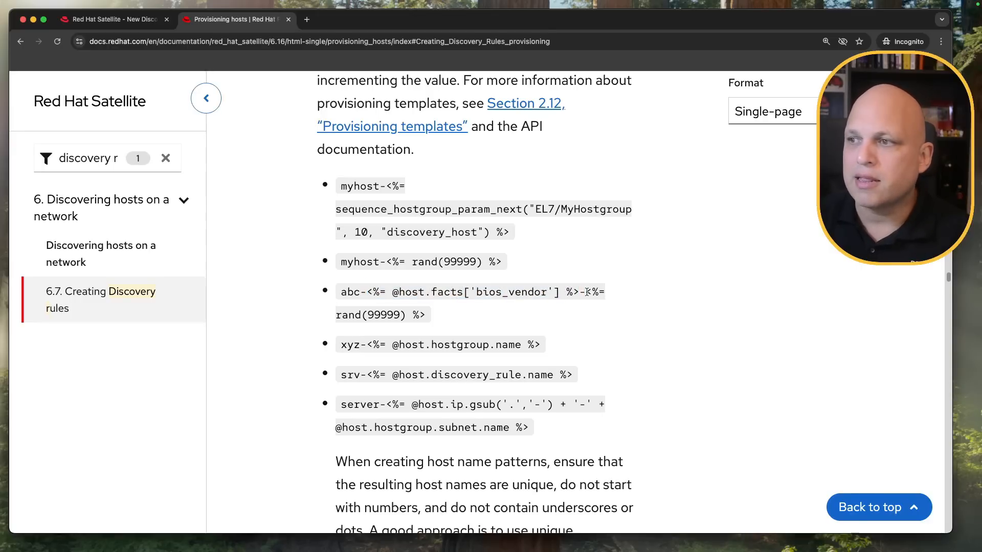
double_click(582, 291)
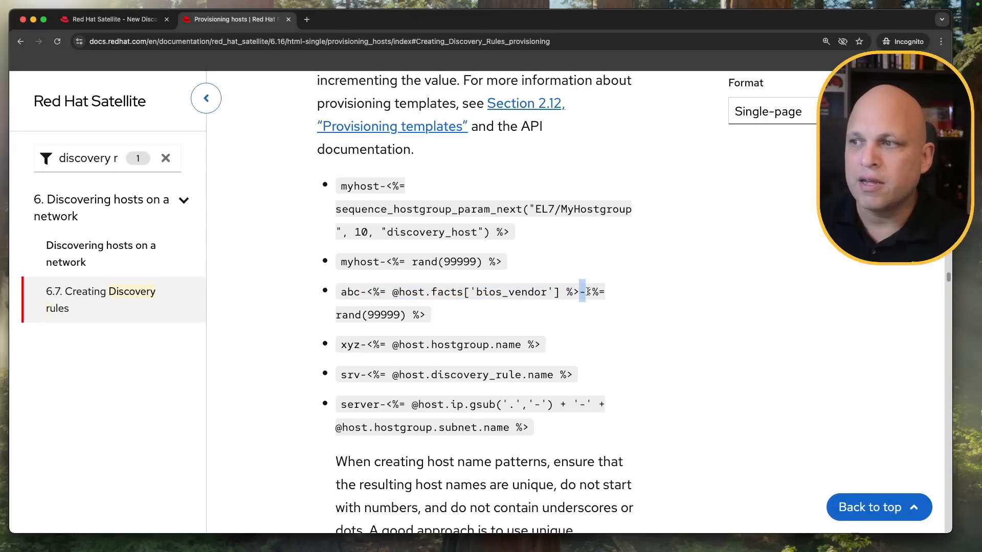
drag(588, 291, 548, 313)
click(475, 341)
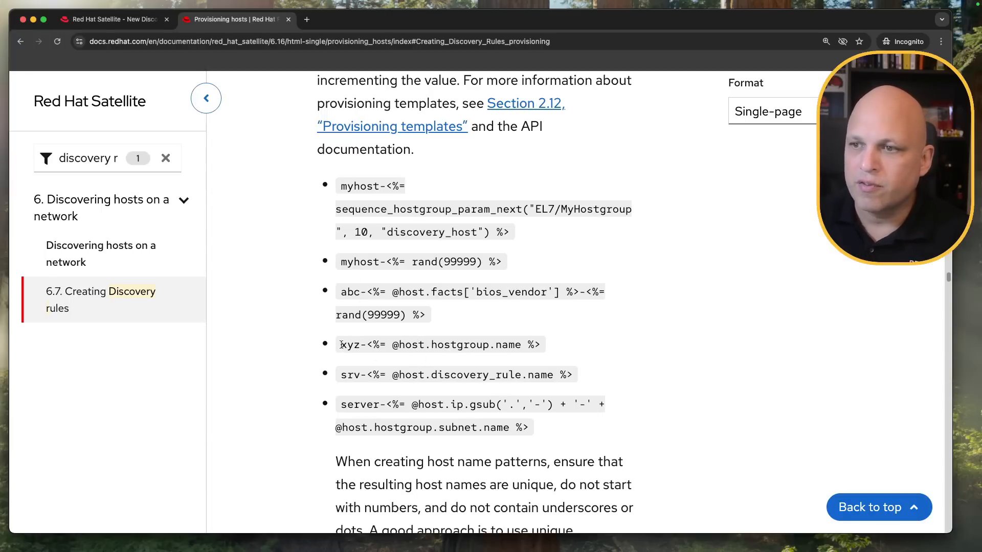
drag(341, 346, 364, 348)
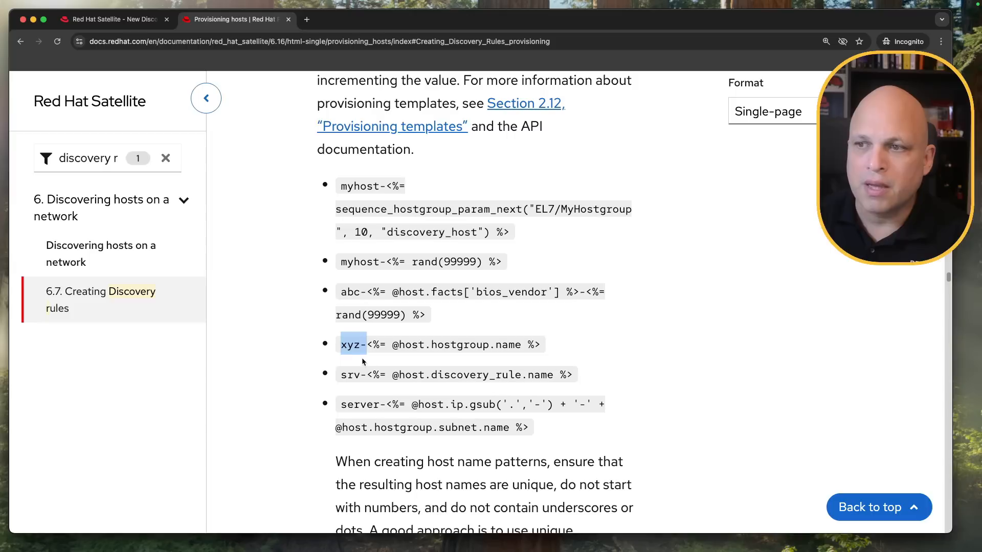
click(401, 346)
drag(392, 346, 521, 345)
drag(436, 376, 553, 371)
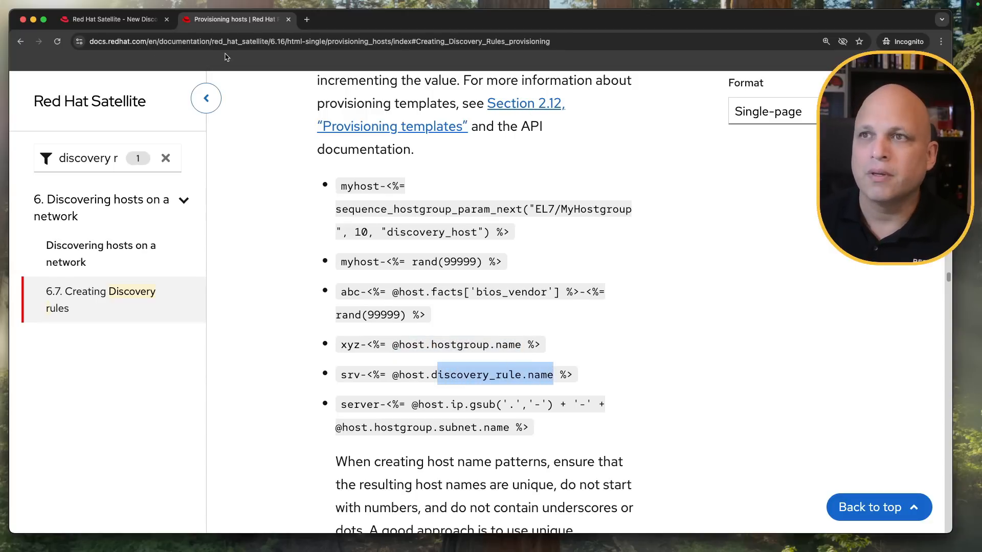
click(124, 21)
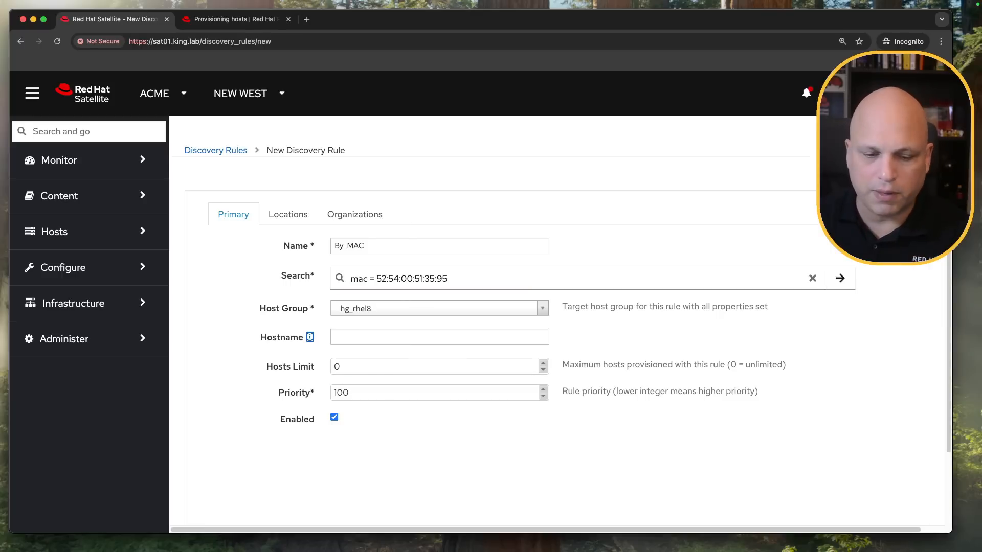
key(super+Tab)
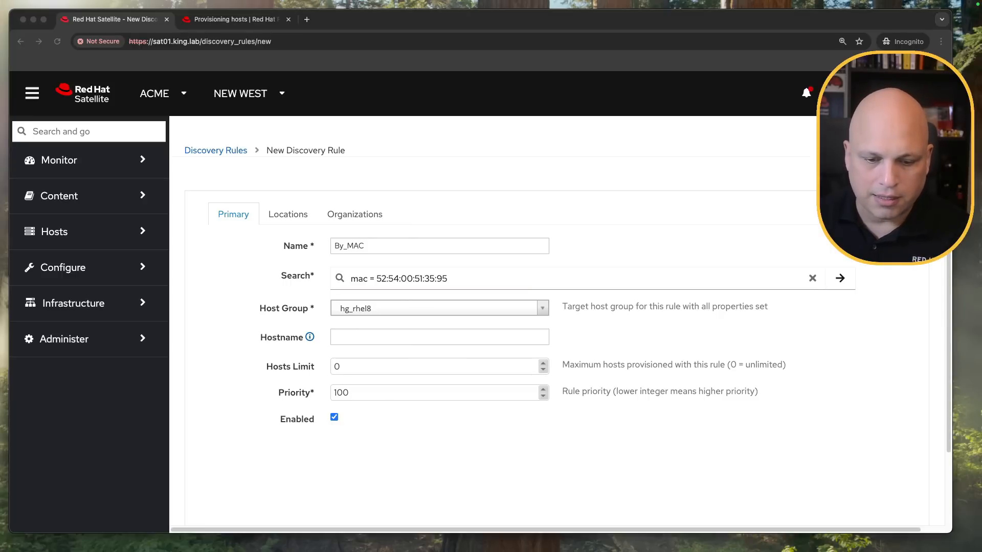
click(351, 337)
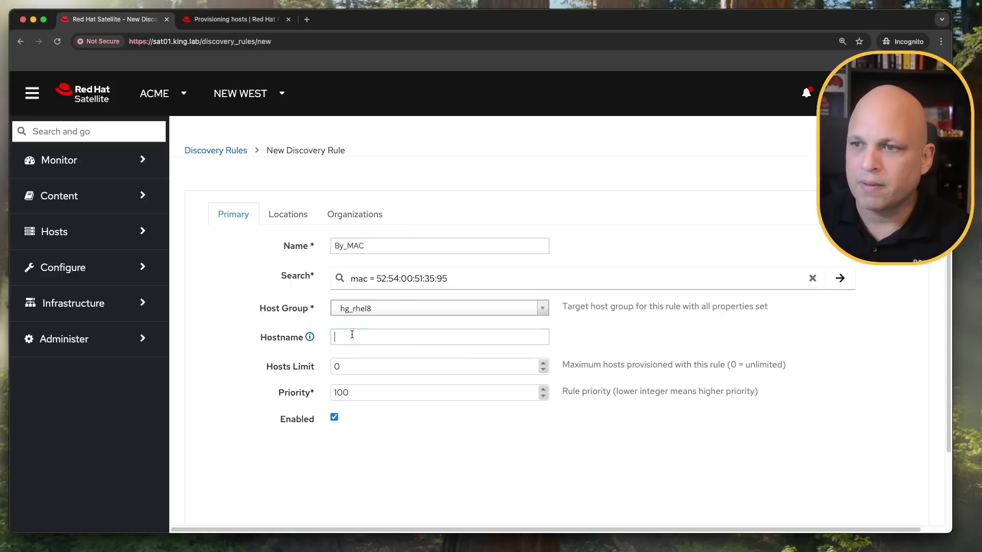
text(mac-<%= @host.facts['macaddress'].delete(":") %>)
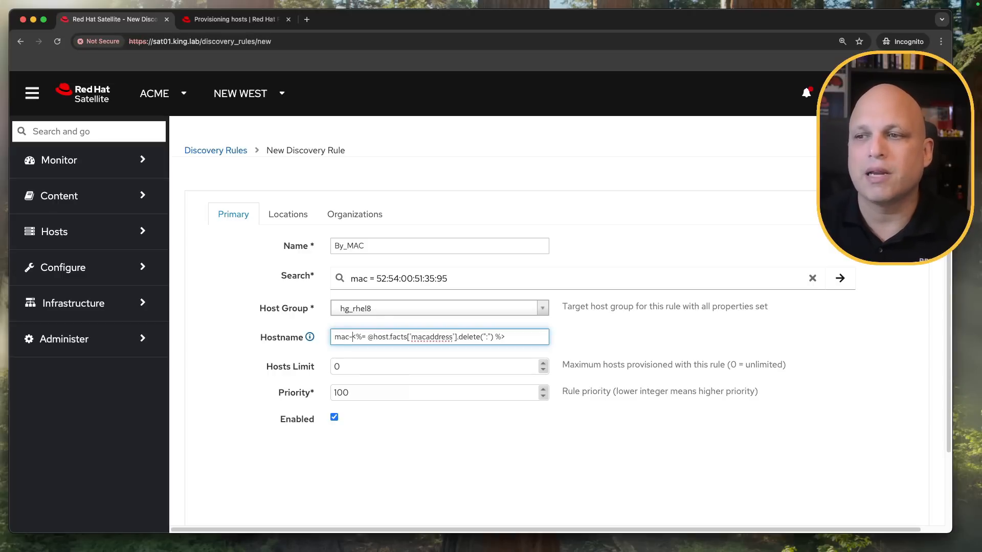
key(BackSpace)
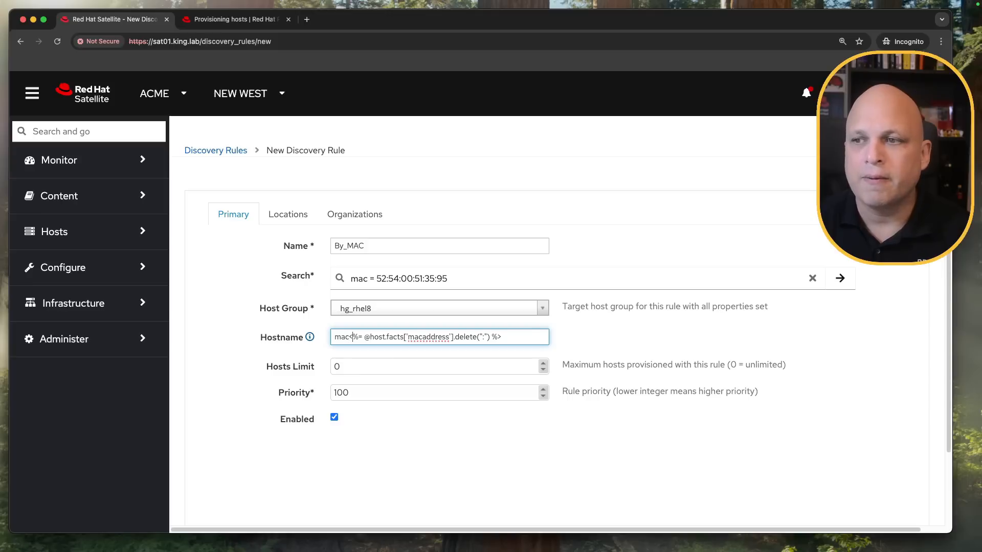
Step: Review the hostname pattern's macaddress fact and .delete(":") call against the MAC address in the search condition
drag(363, 336, 453, 337)
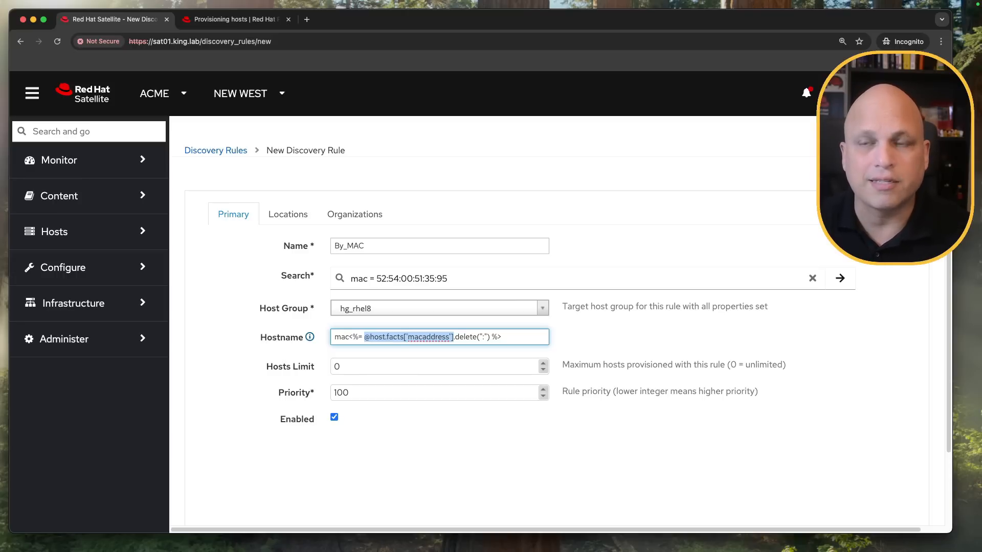
click(452, 336)
key(shift+Right)
key(shift+Right)
key(shift+Right)
key(shift+Right)
key(shift+Right)
key(shift+Right)
key(shift+Right)
key(shift+Right)
key(shift+Right)
key(shift+Right)
key(shift+Right)
key(shift+Right)
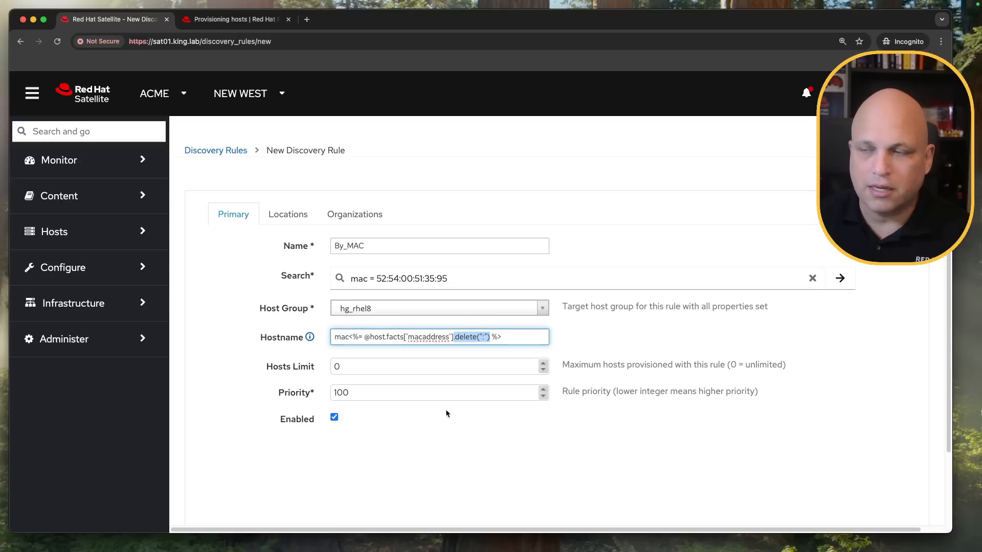
click(506, 276)
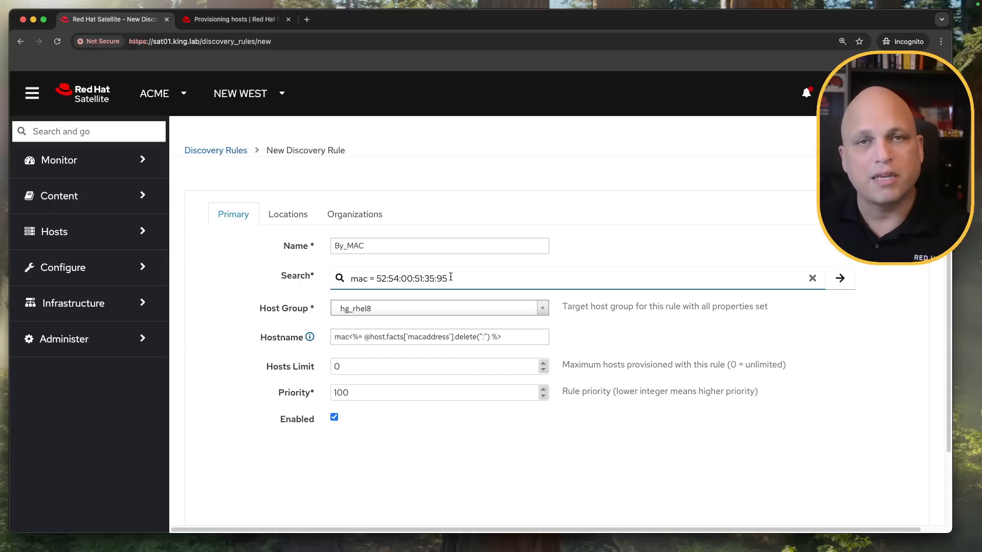
drag(449, 279, 377, 281)
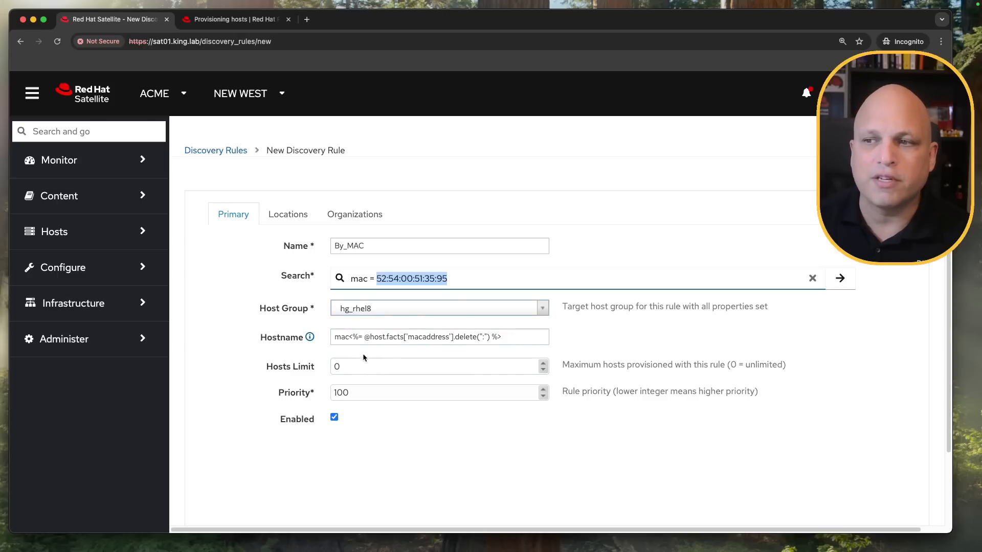
click(349, 338)
text(-)
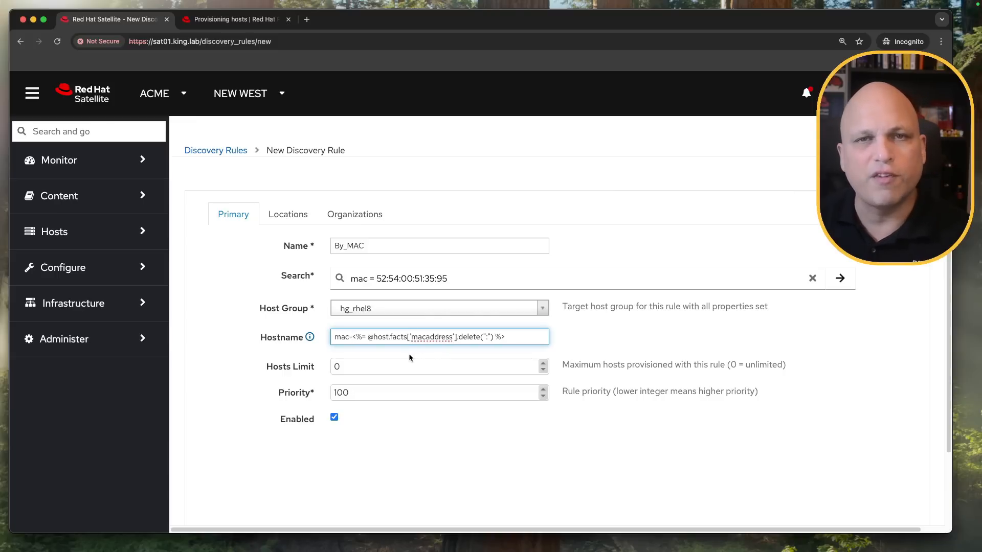
drag(517, 335, 298, 335)
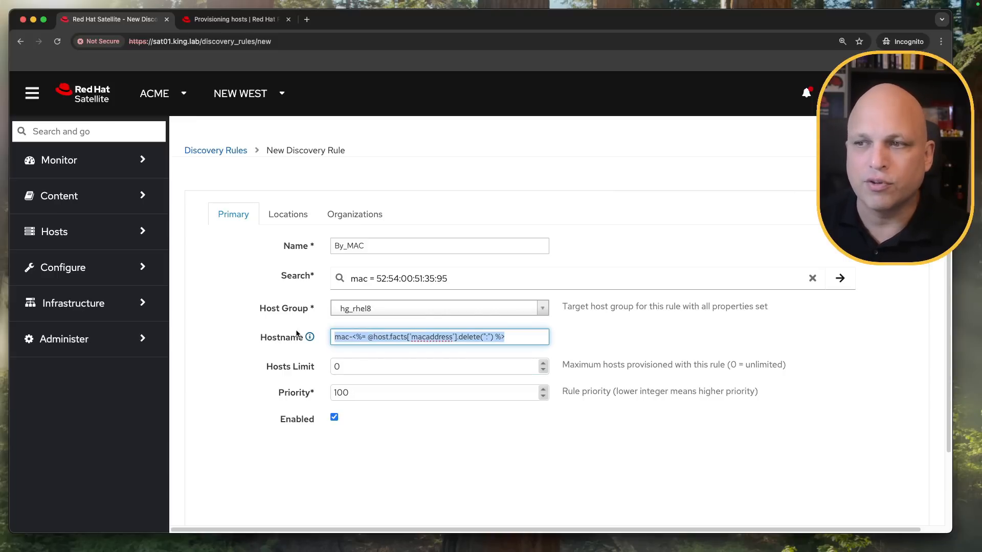
click(389, 340)
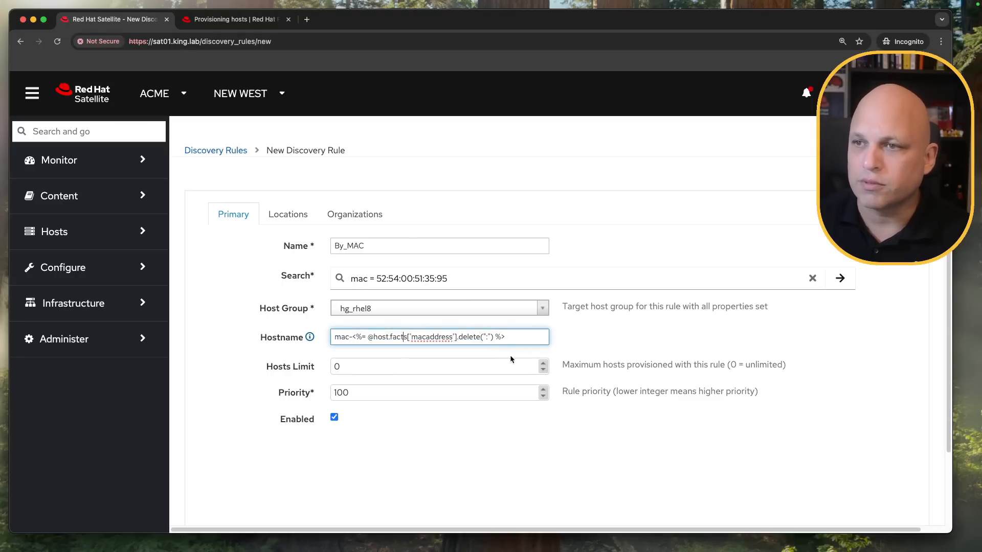
Step: Check the organization and location assigned to the By_MAC rule, and return to its primary settings
click(290, 218)
click(356, 215)
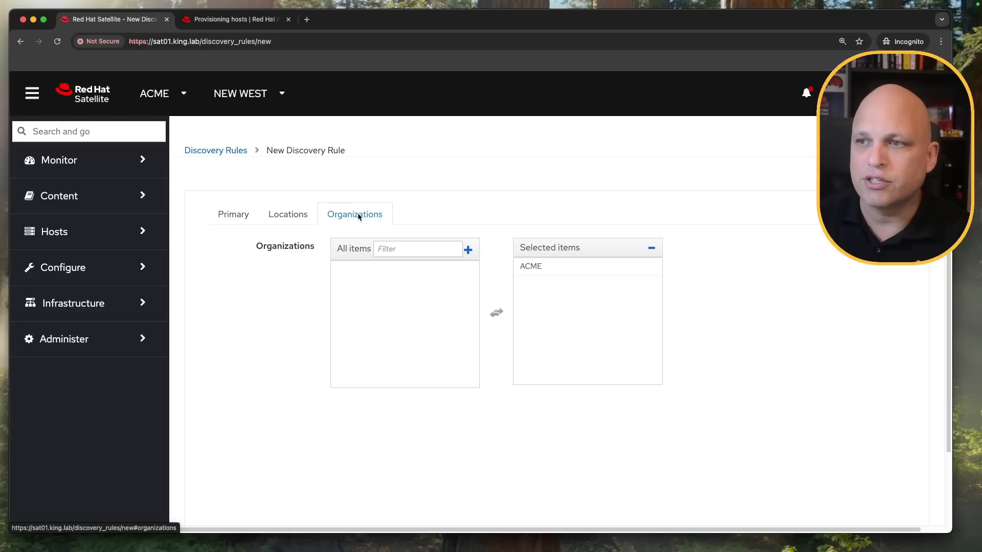
click(290, 215)
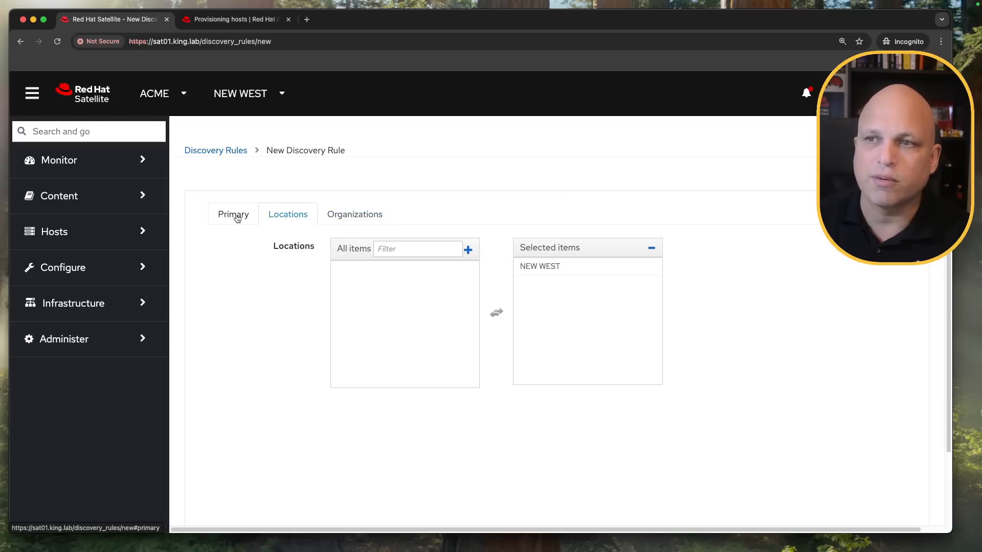
click(234, 215)
click(228, 363)
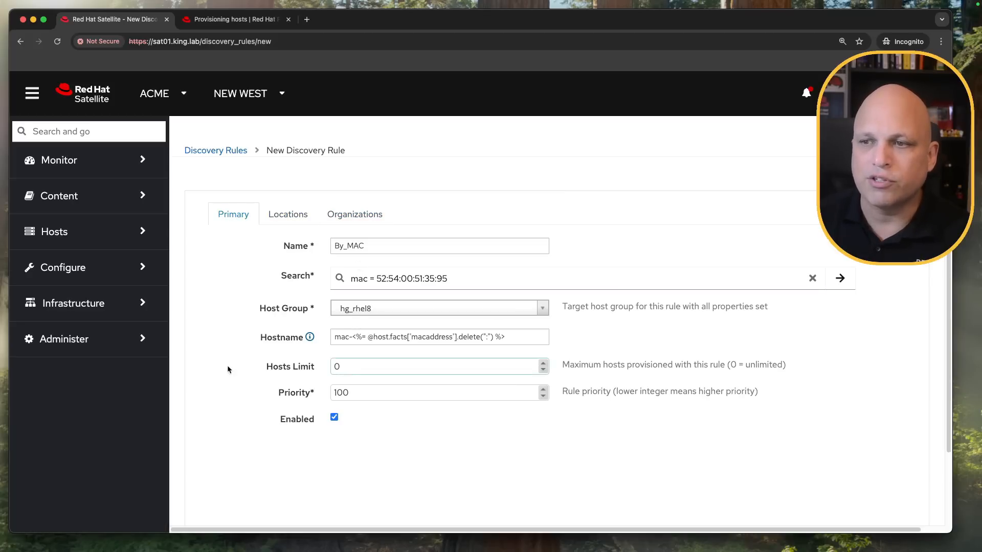
Step: Review the By_MAC rule's priority and submit the new discovery rule
scroll(225, 361, down, 3)
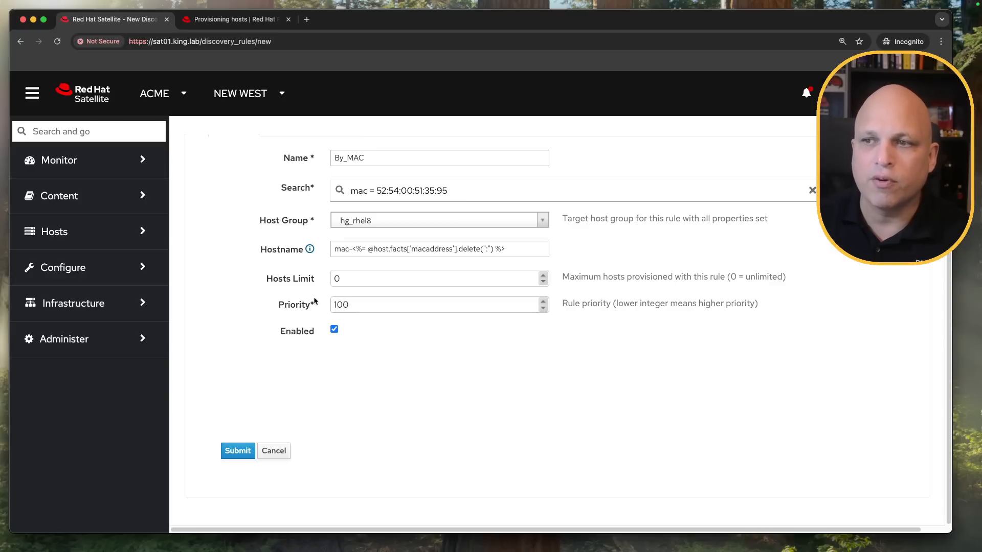
double_click(302, 309)
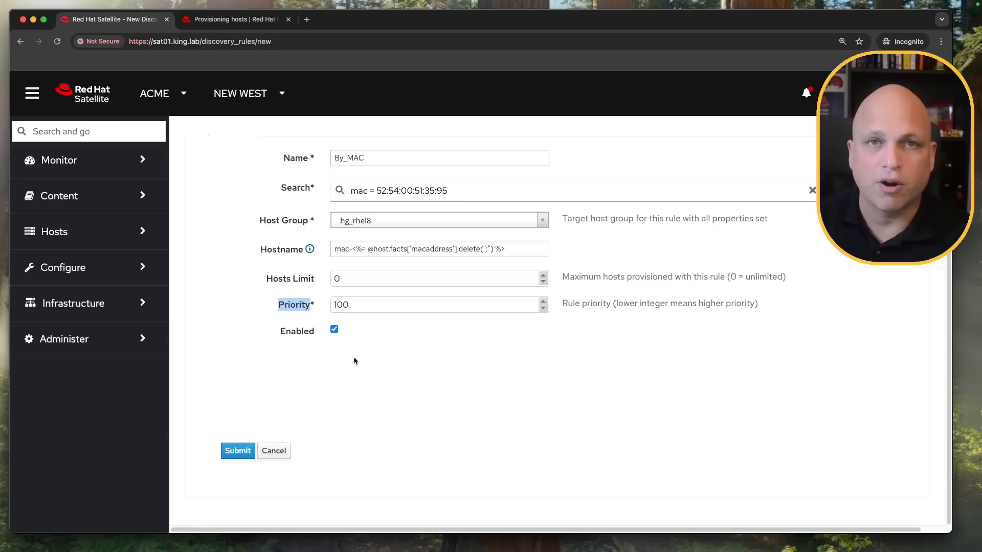
click(374, 359)
scroll(282, 398, up, 2)
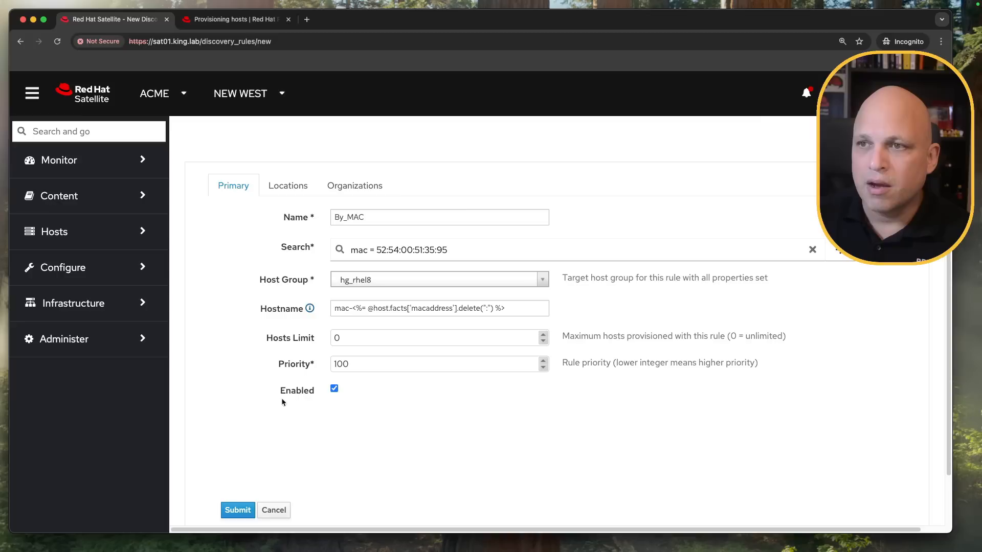
click(242, 510)
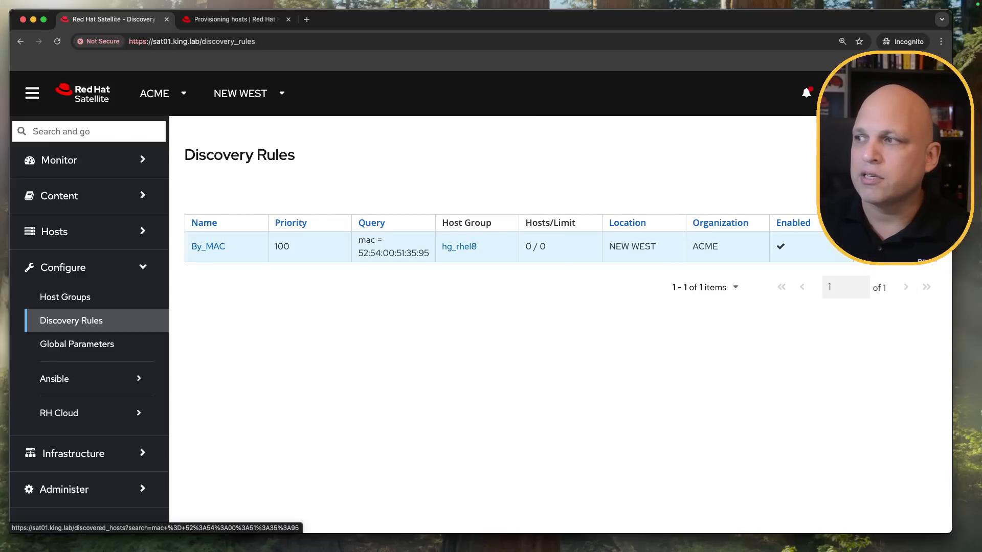
Step: View the discovered hosts matching the By_MAC rule and return to the list of discovery rules
click(535, 246)
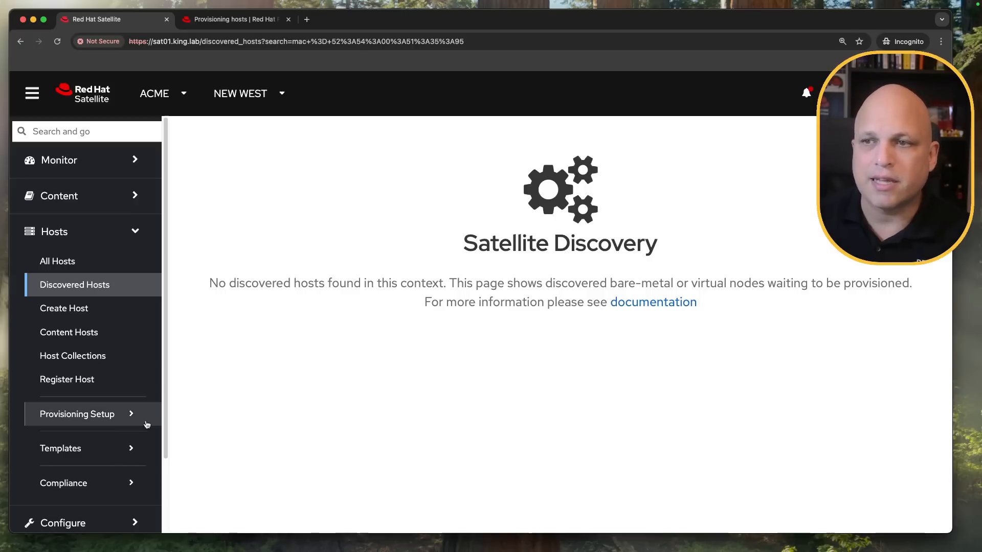
scroll(116, 428, down, 3)
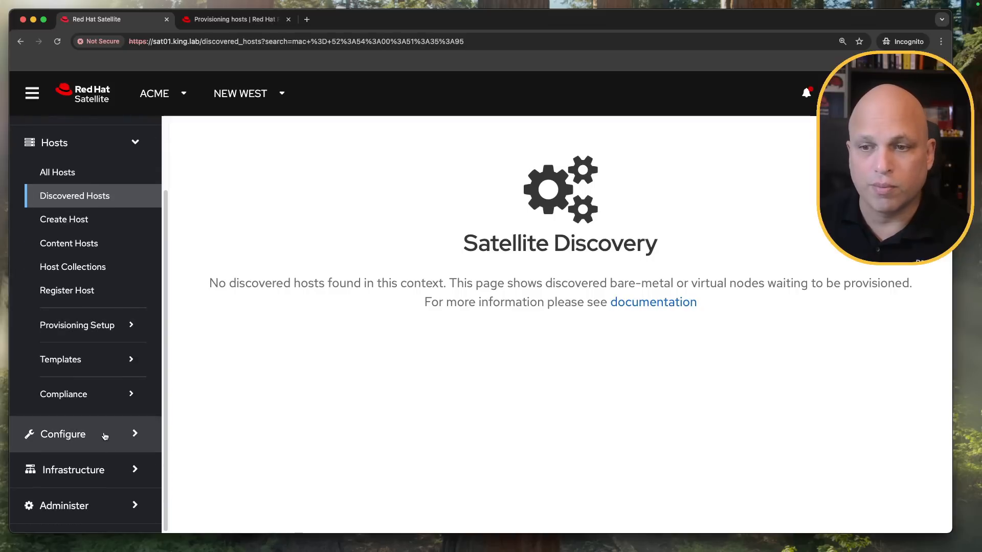
click(89, 440)
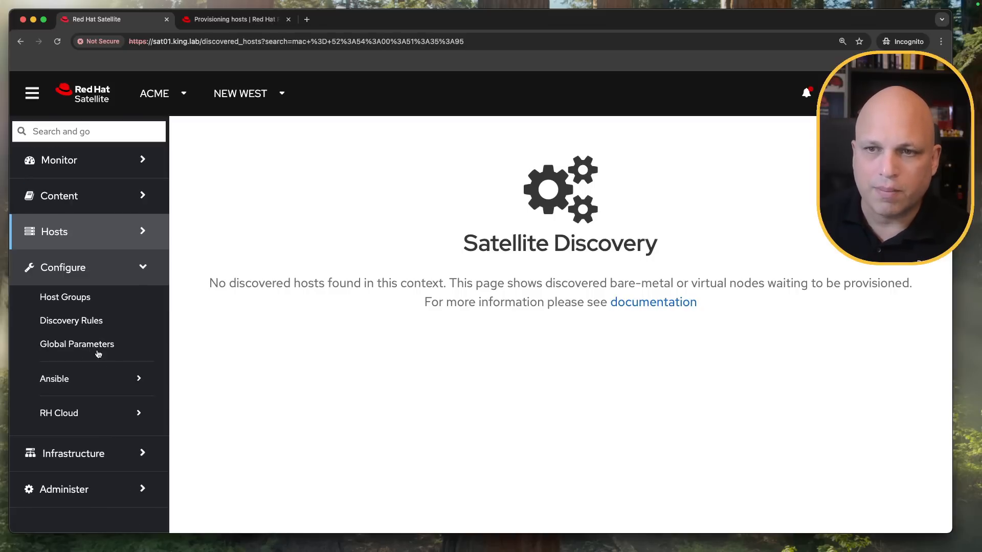
click(93, 323)
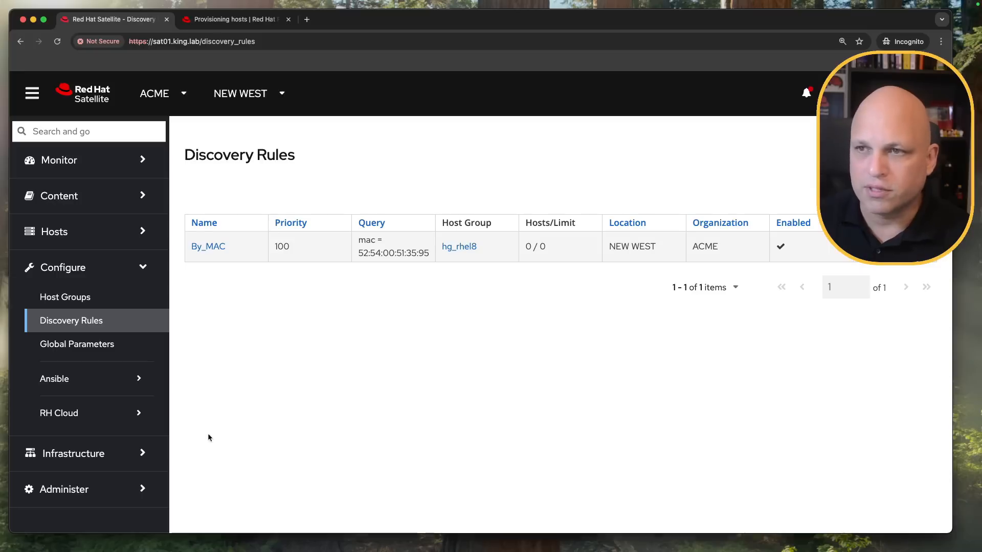
Step: Start another discovery rule and name it By_Param_IT
click(896, 186)
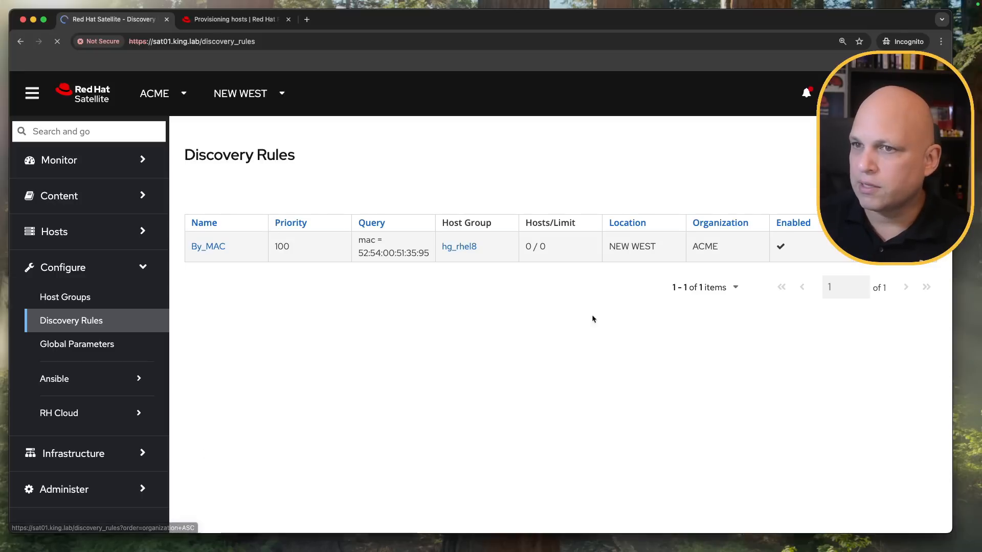
text(By_Param_IT)
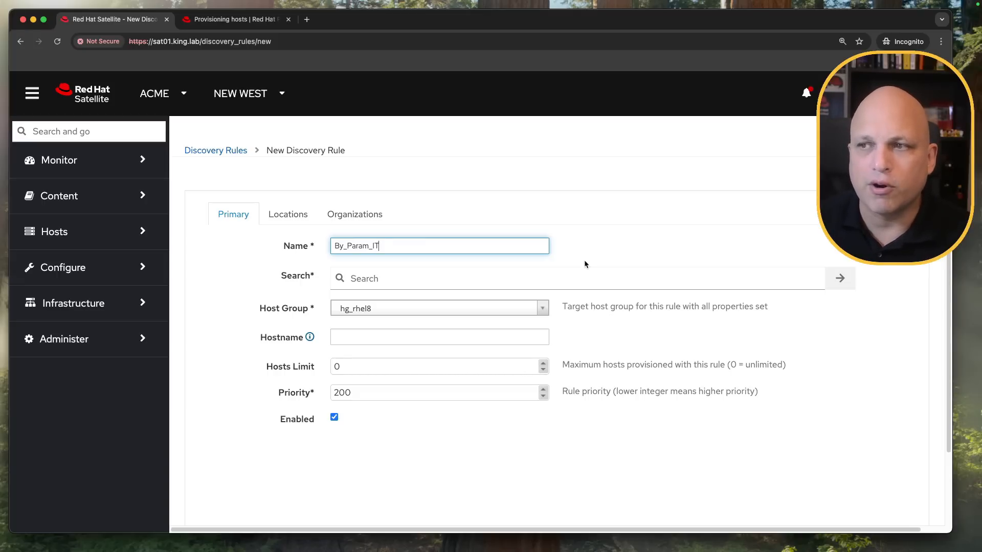
Step: Set the By_Param_IT rule's search condition to facts.org = "IT"
click(417, 280)
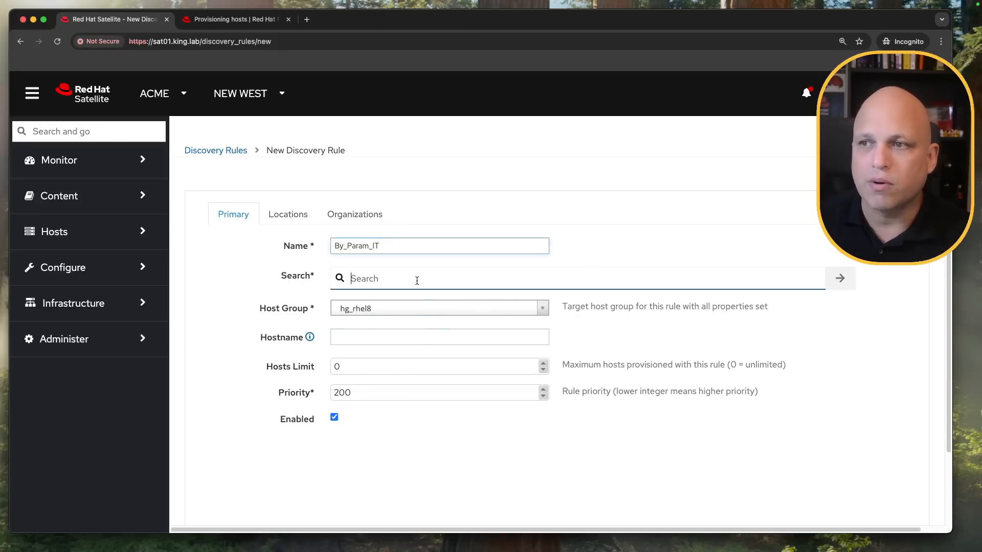
text(fa)
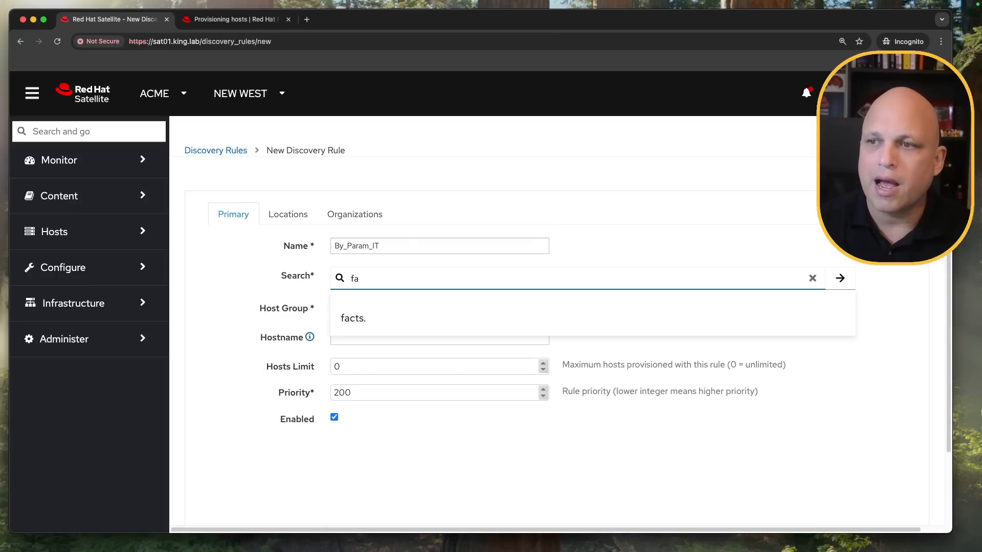
key(Down)
key(Return)
key(BackSpace)
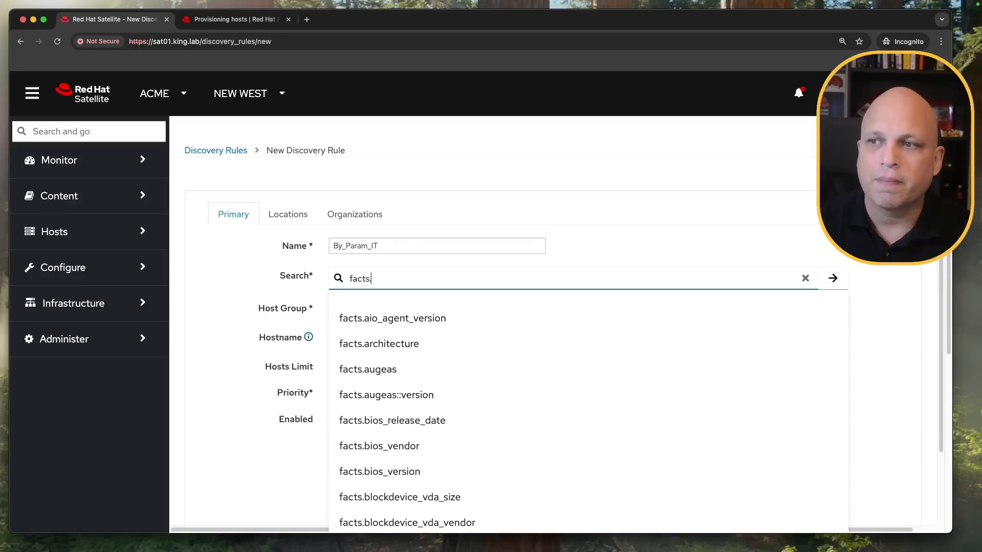
text(org)
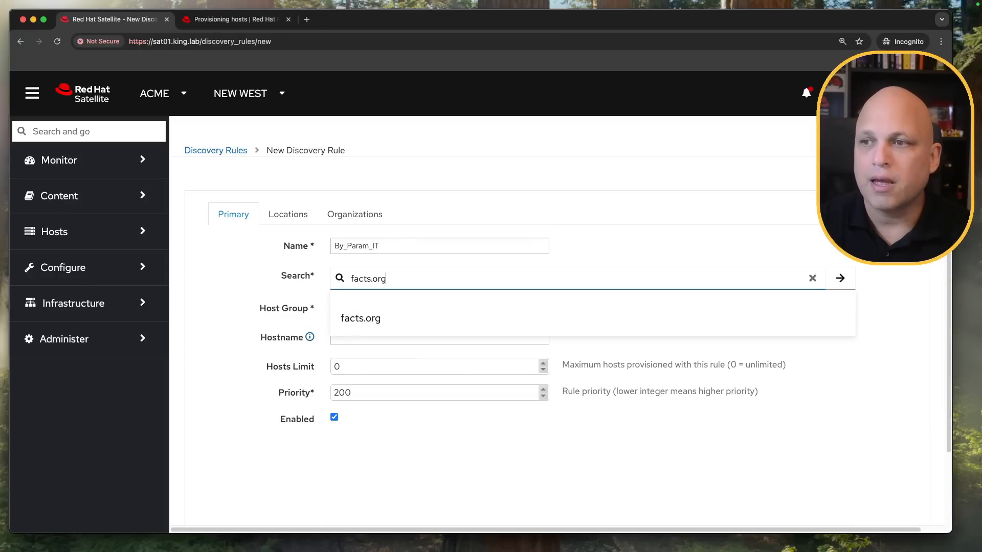
text( = )
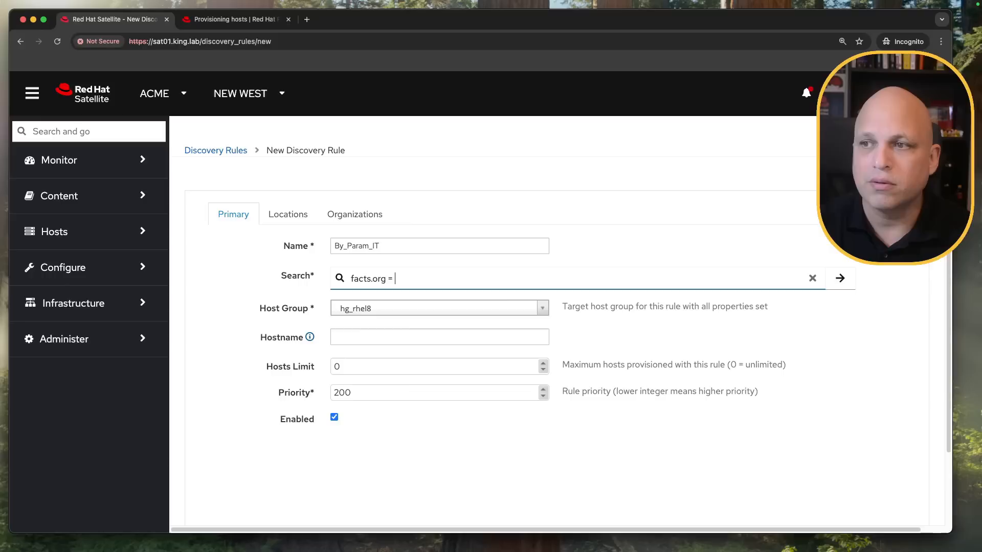
text("")
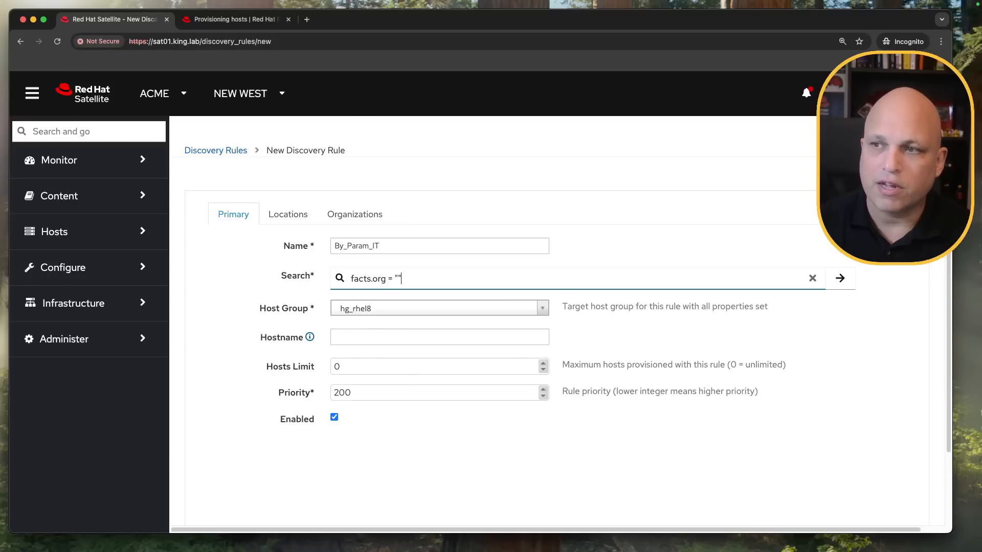
text(IT)
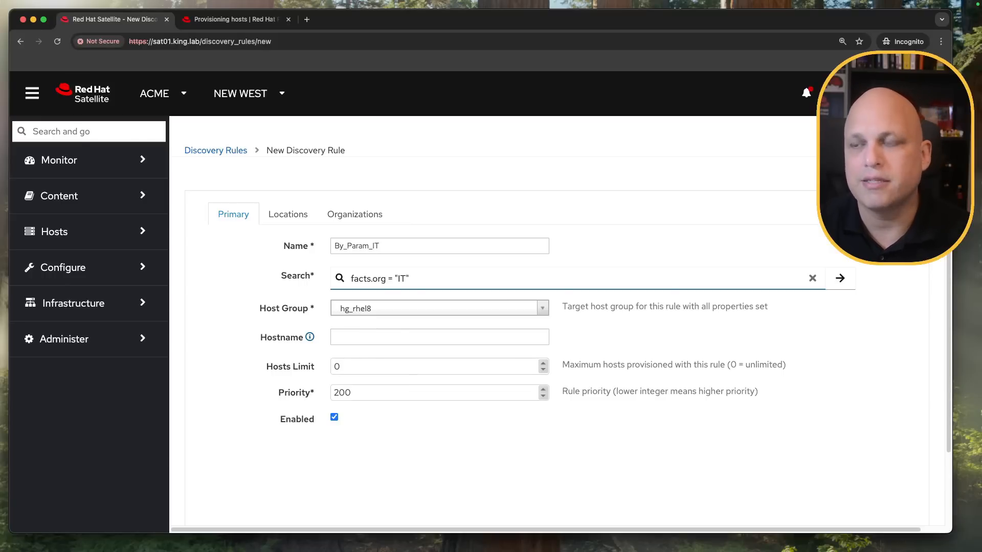
Step: Replace the search condition with the arbitrary fact name facts.wally
key(BackSpace)
key(BackSpace)
key(BackSpace)
key(BackSpace)
key(BackSpace)
key(BackSpace)
key(BackSpace)
key(BackSpace)
key(BackSpace)
key(BackSpace)
key(BackSpace)
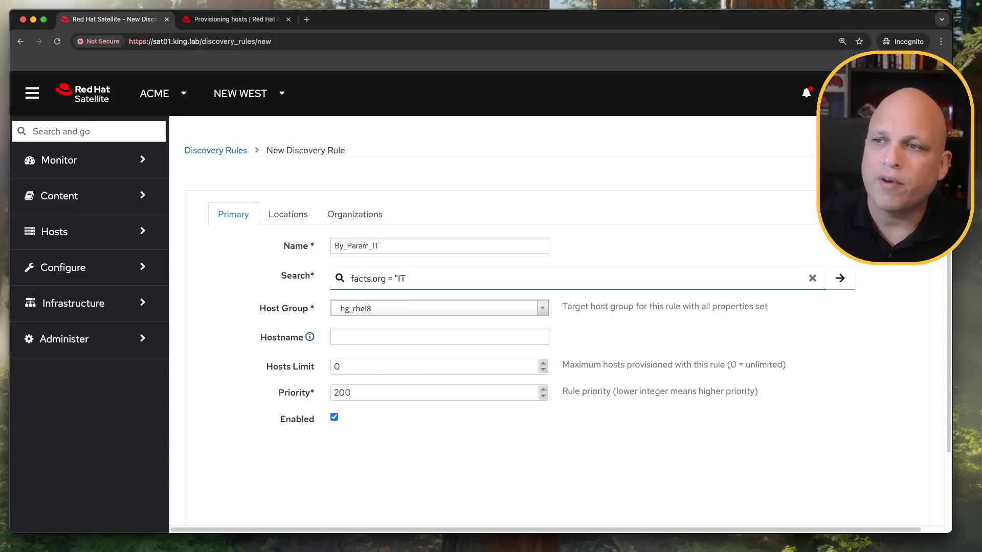
text(.wally)
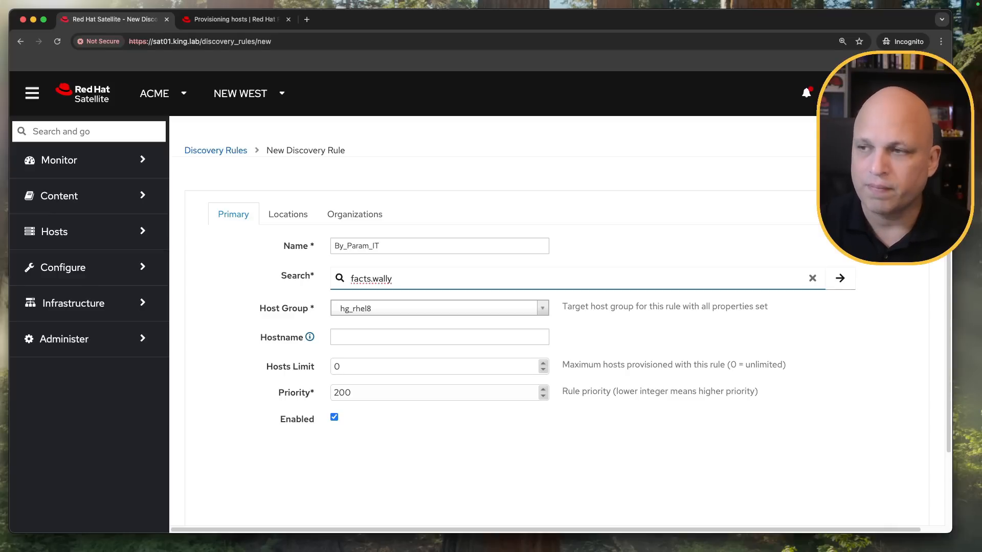
Step: Change the facts.wally search condition back to facts.org = "IT"
key(BackSpace)
key(BackSpace)
key(BackSpace)
key(BackSpace)
key(BackSpace)
text(org)
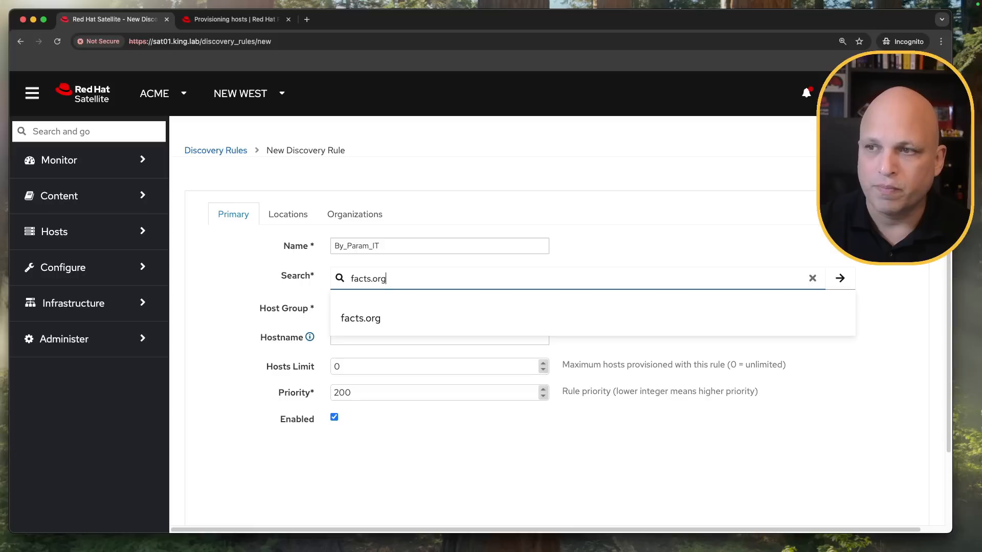
text(= )
text("")
text(IT)
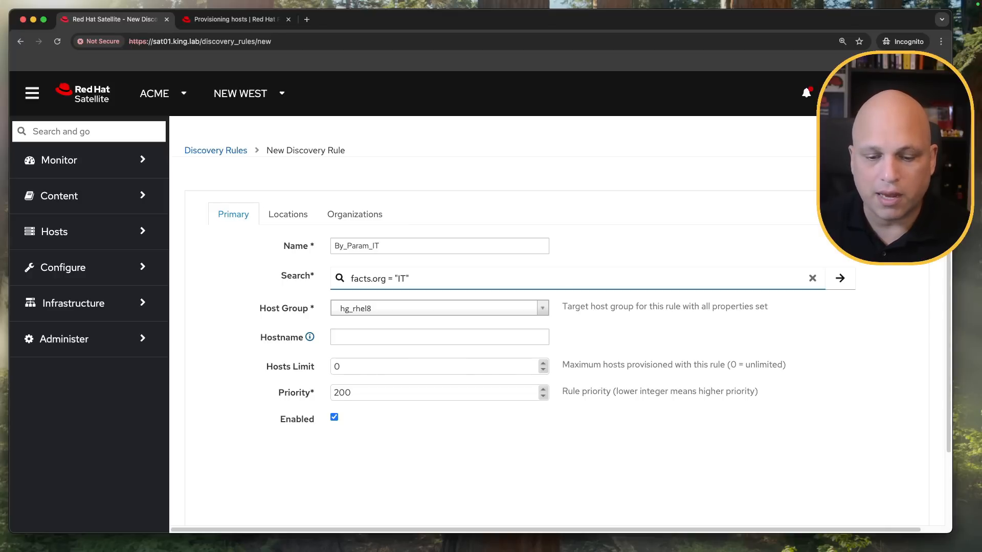
Step: Set the By_Param_IT rule's hostname to srv-it-<%= rand(99999) %> and review its prefix and random number parts
key(super+Tab)
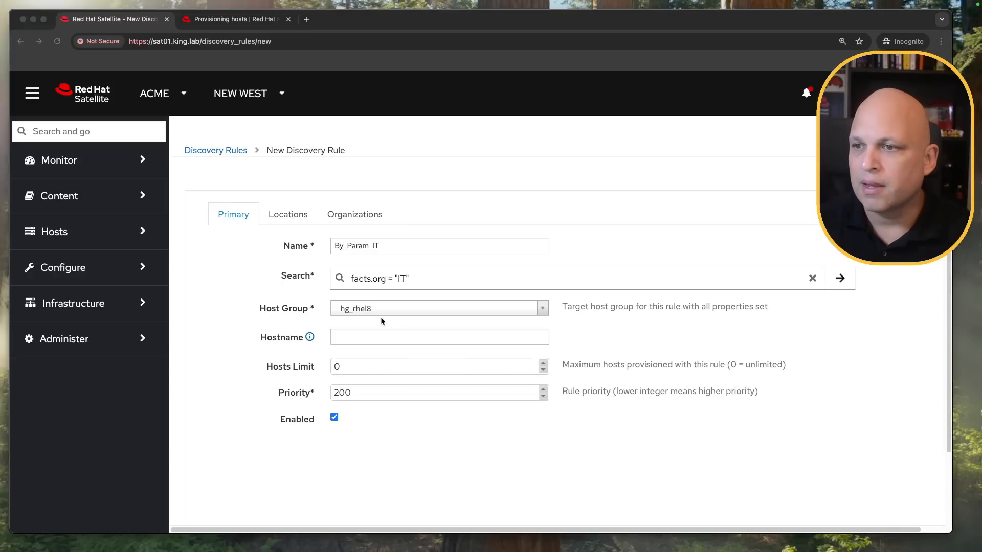
click(350, 336)
text(srv-it-<%= rand(99999) %>)
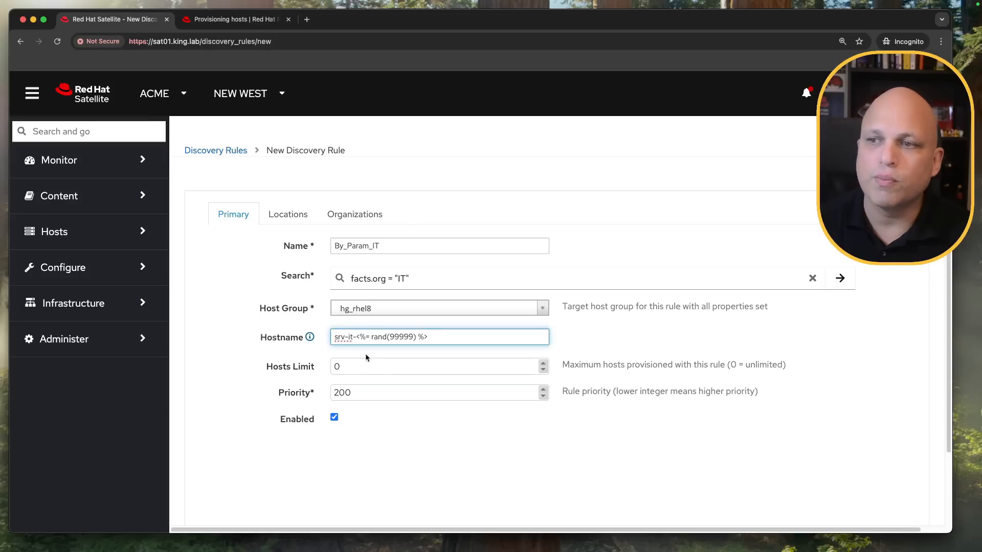
double_click(332, 338)
click(354, 336)
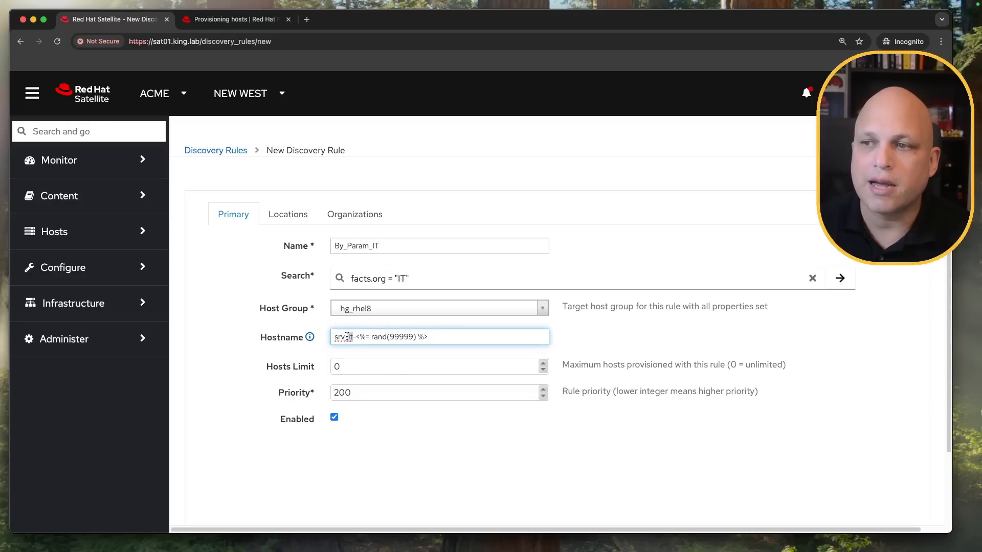
drag(360, 336, 429, 336)
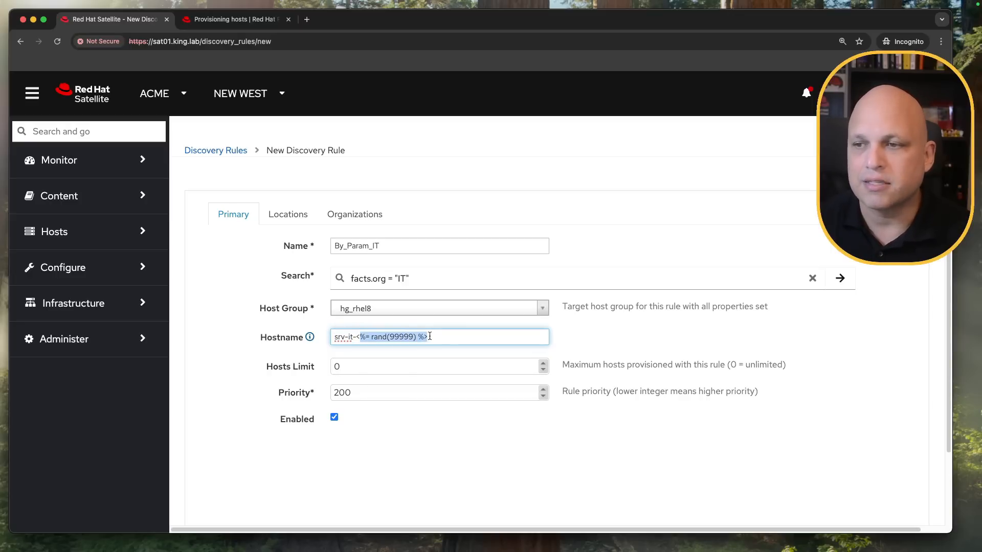
click(483, 445)
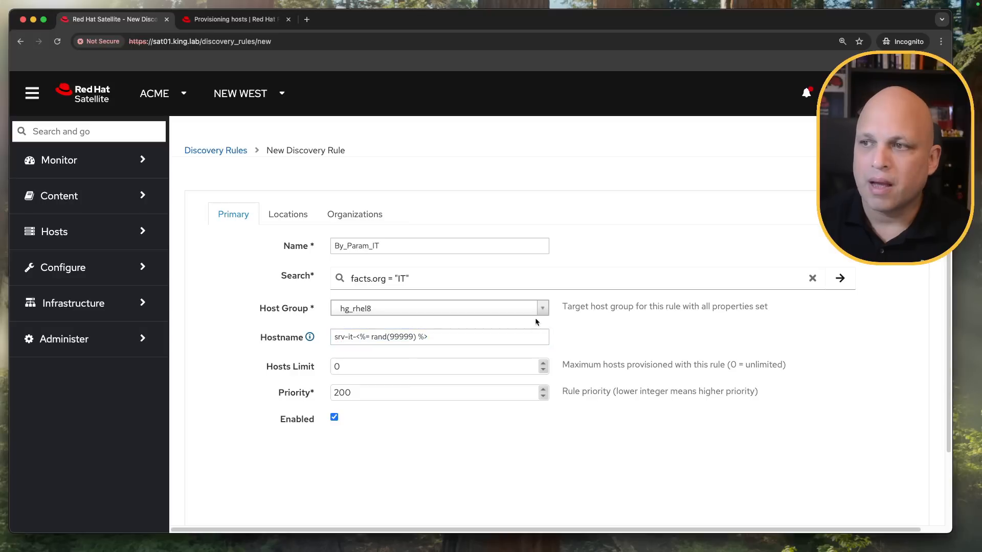
Step: Review the available host groups, keep hg_rhel8 for the By_Param_IT rule, and submit the rule
click(542, 308)
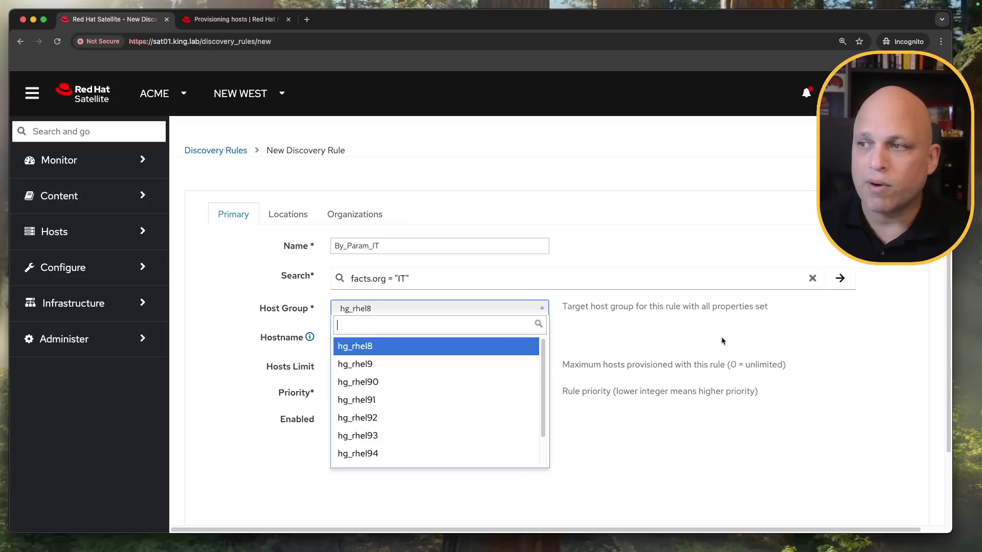
click(741, 339)
scroll(320, 467, down, 2)
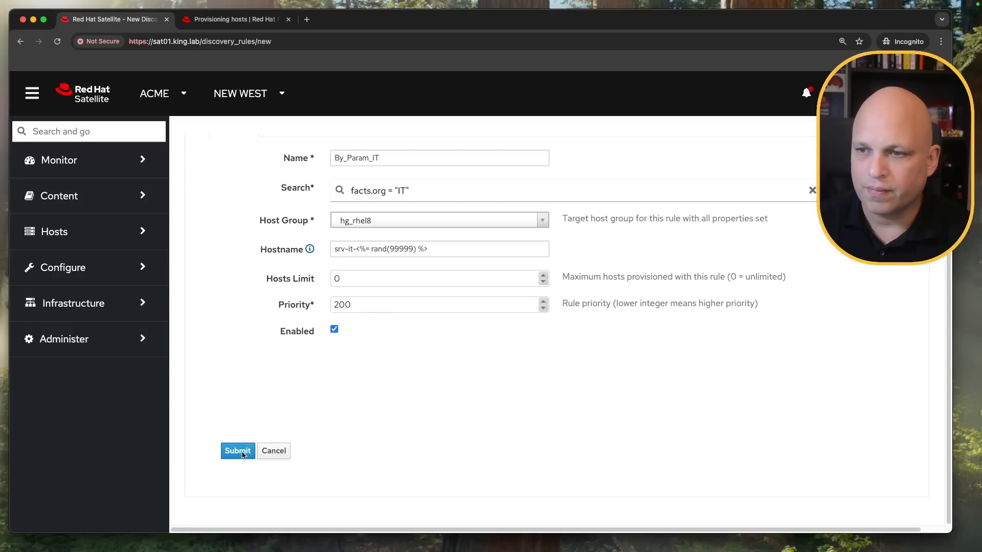
click(541, 225)
scroll(460, 365, down, 2)
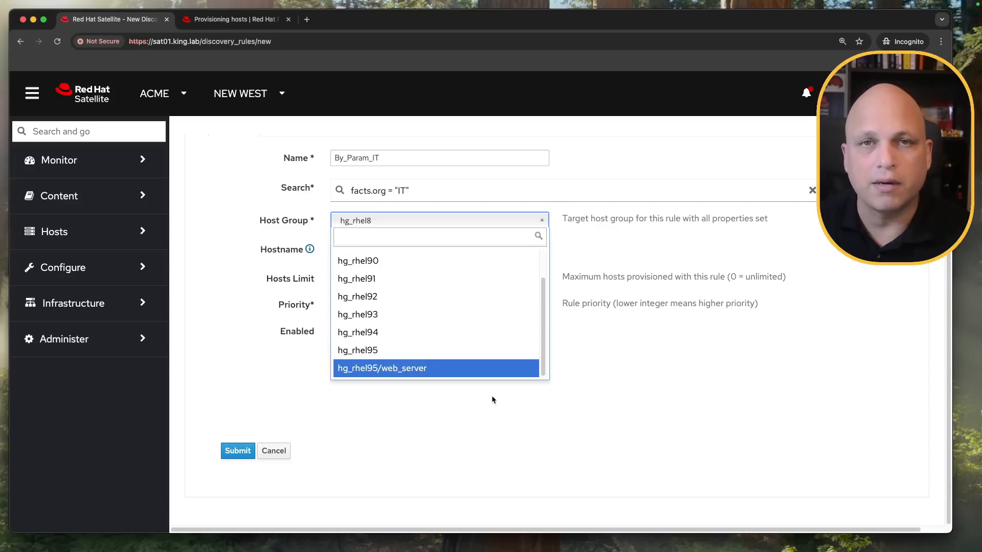
click(425, 413)
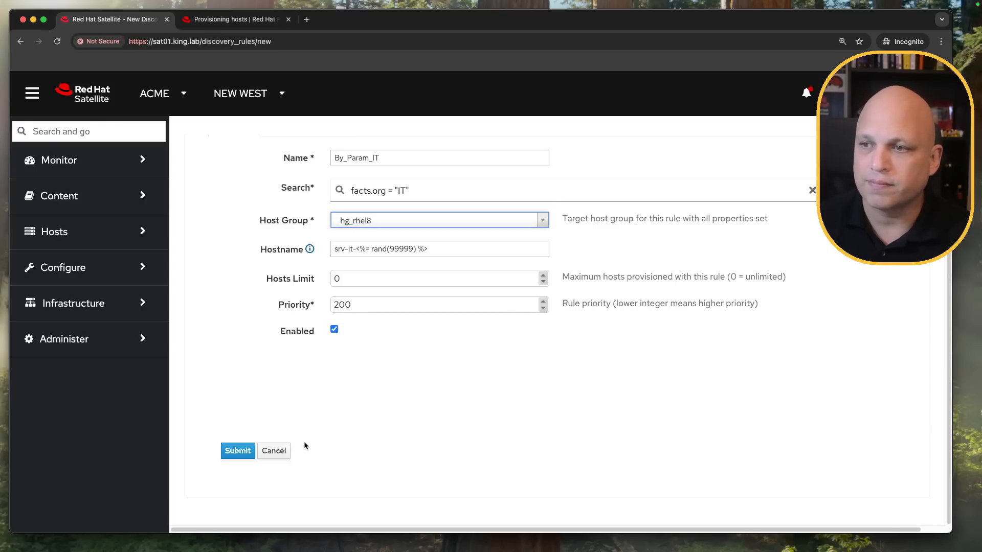
click(236, 453)
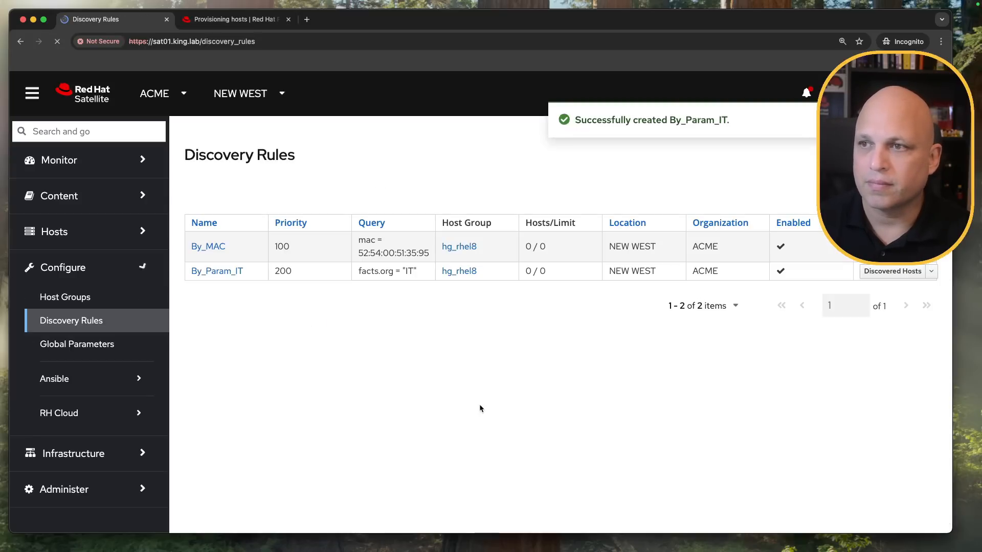
Step: Start a new discovery rule named By_Param_ADM with the search condition facts.org="ADM"
click(857, 186)
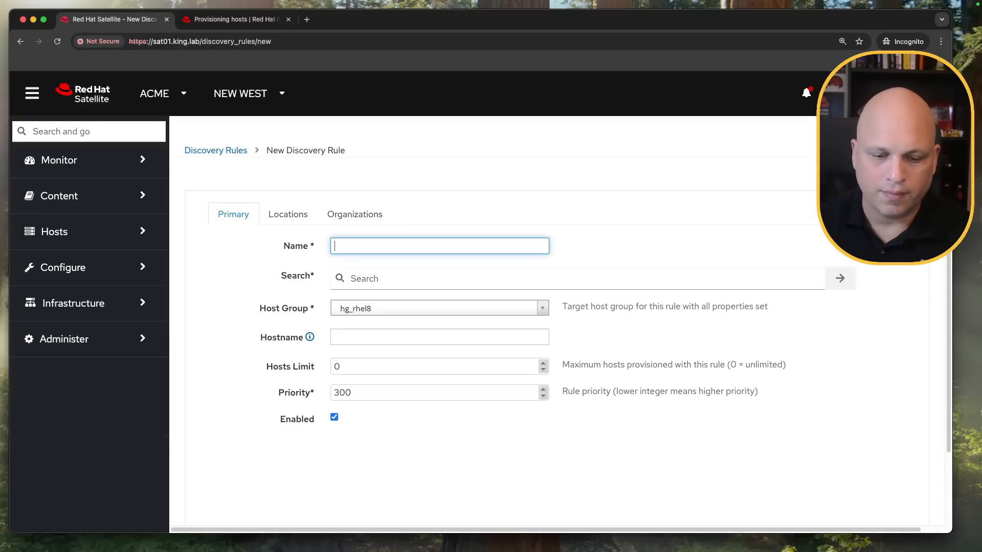
key(super+Tab)
click(381, 244)
text(By_Param_ADM)
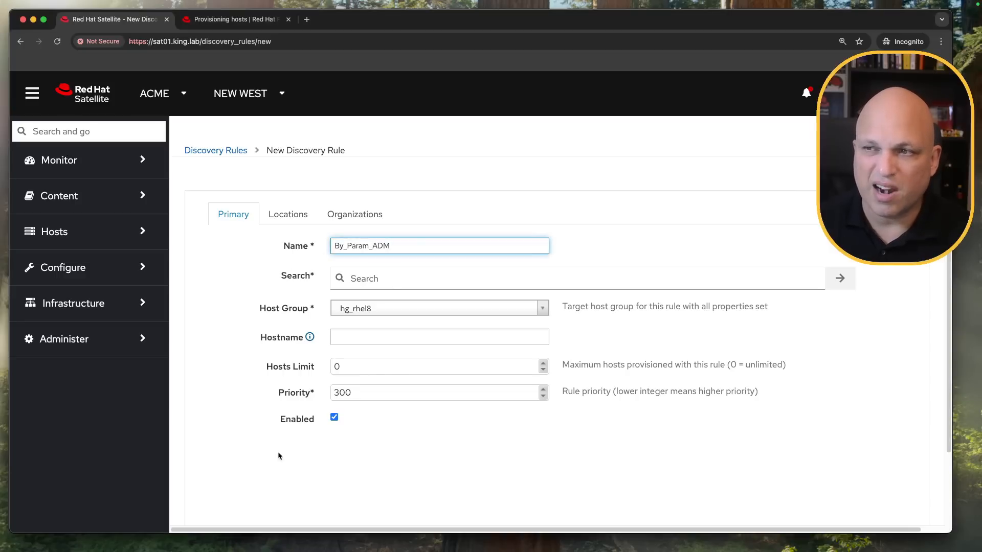
key(super+Tab)
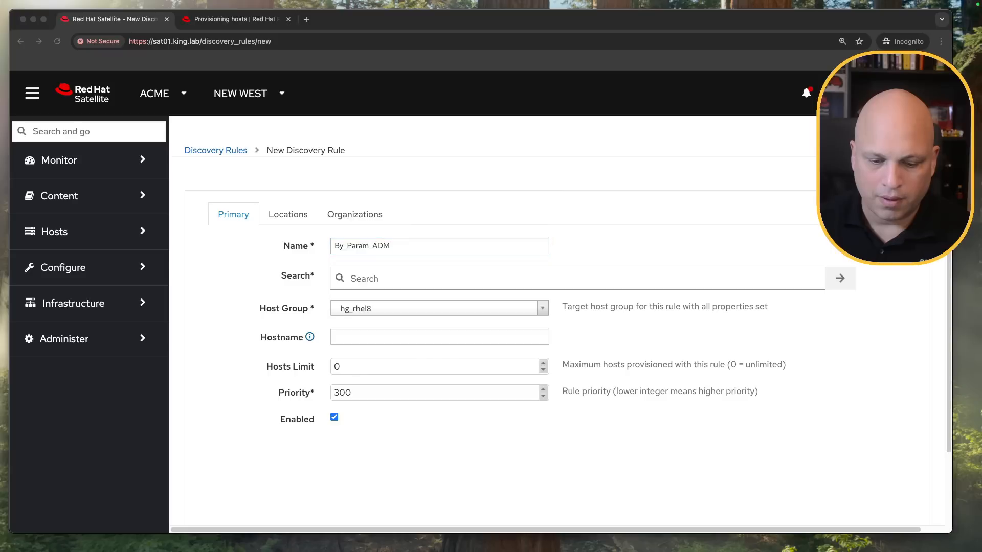
click(394, 279)
text(facts.org="ADM")
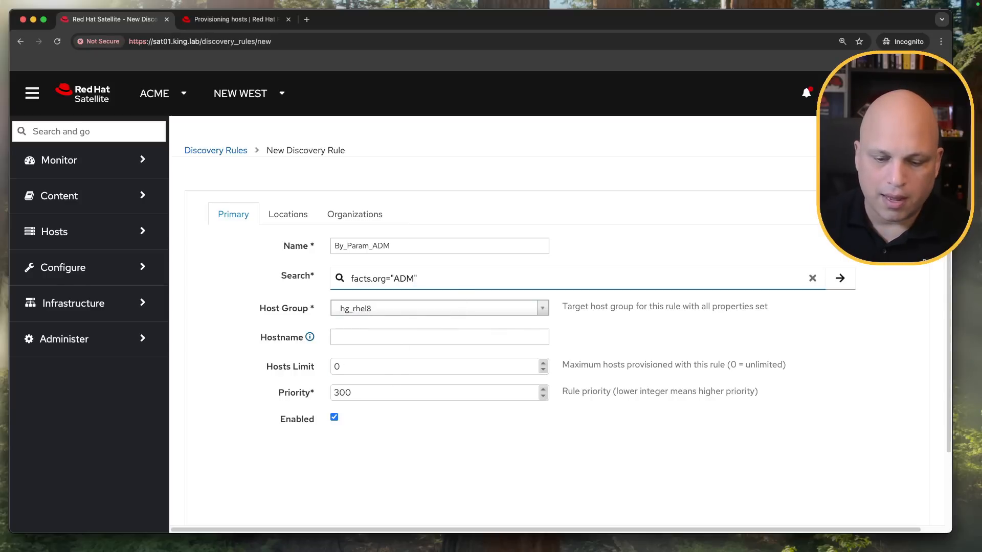
key(super+Tab)
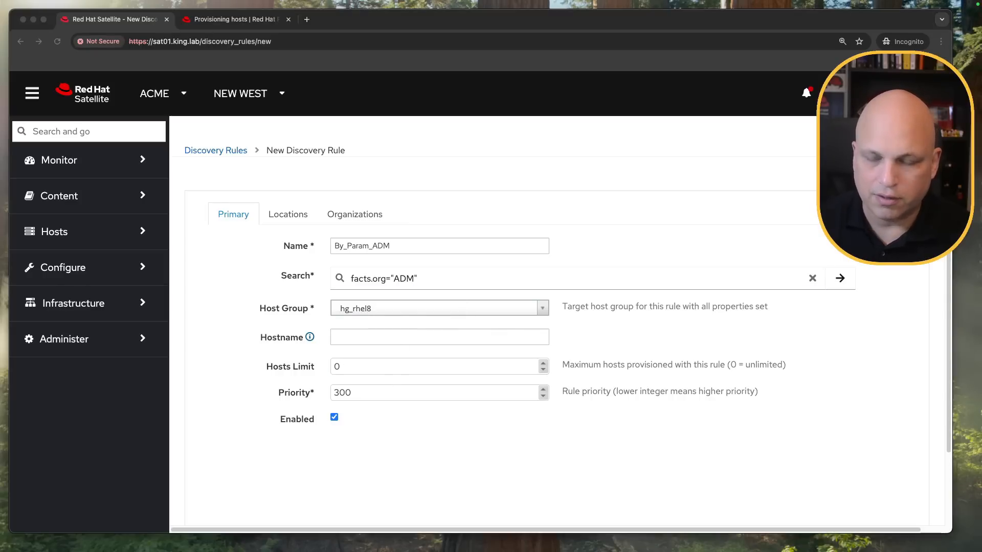
click(356, 339)
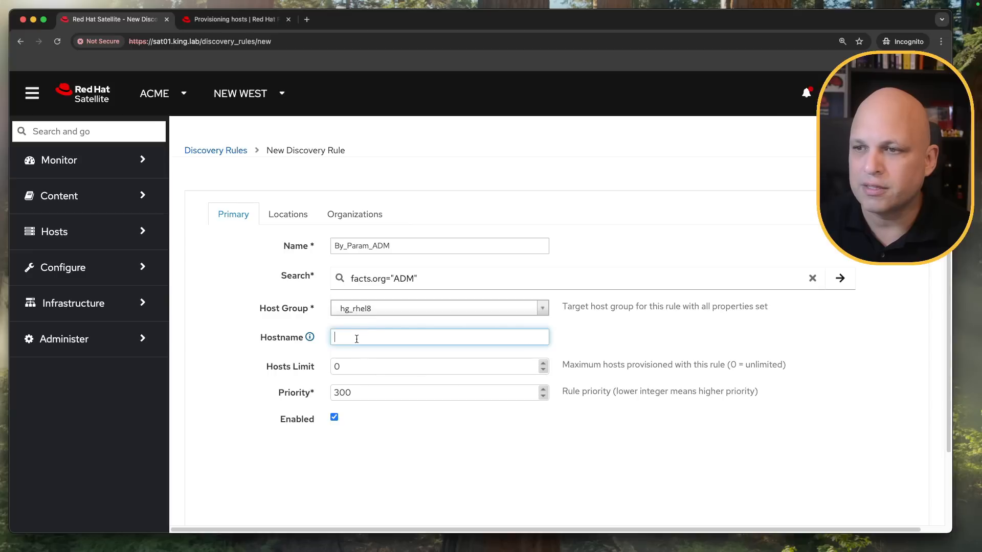
text(<%= @host.facts['org'] %>-<%= @host.facts['macaddress'].delete(":") %>)
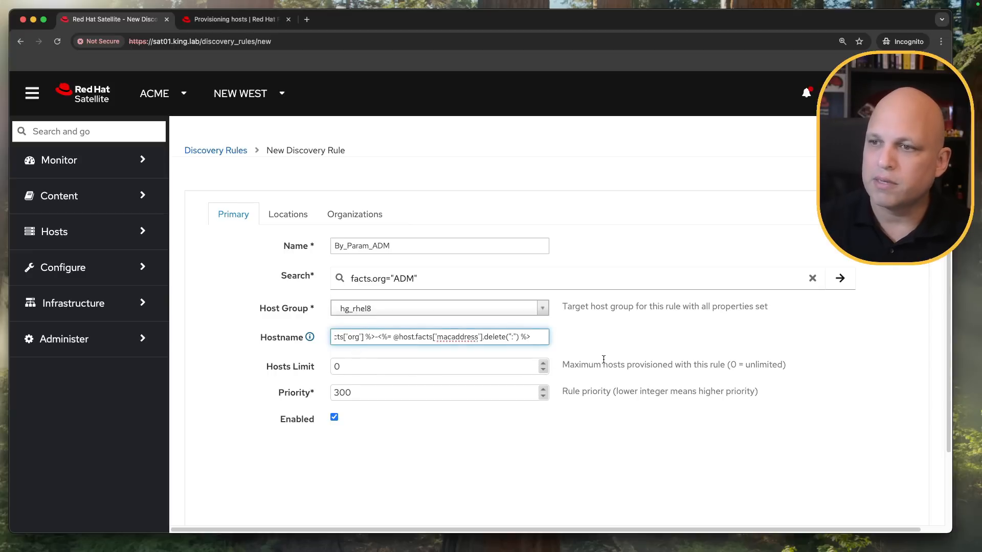
Step: Examine the hostname template's srv- prefix, org fact and MAC address expression, comparing the org part with the ADM search value
key(super+Left)
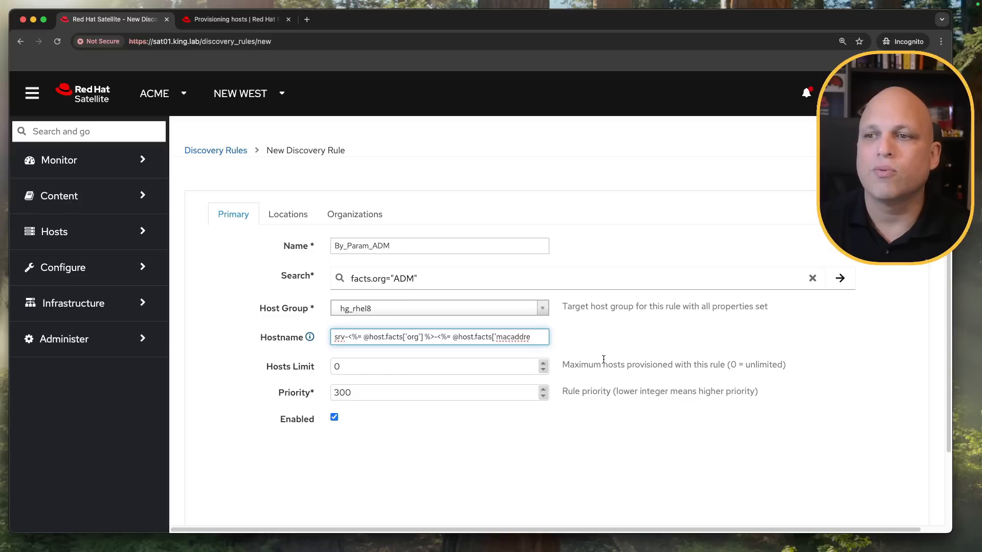
key(shift+Right)
key(shift+Right)
key(shift+Right)
key(shift+Right)
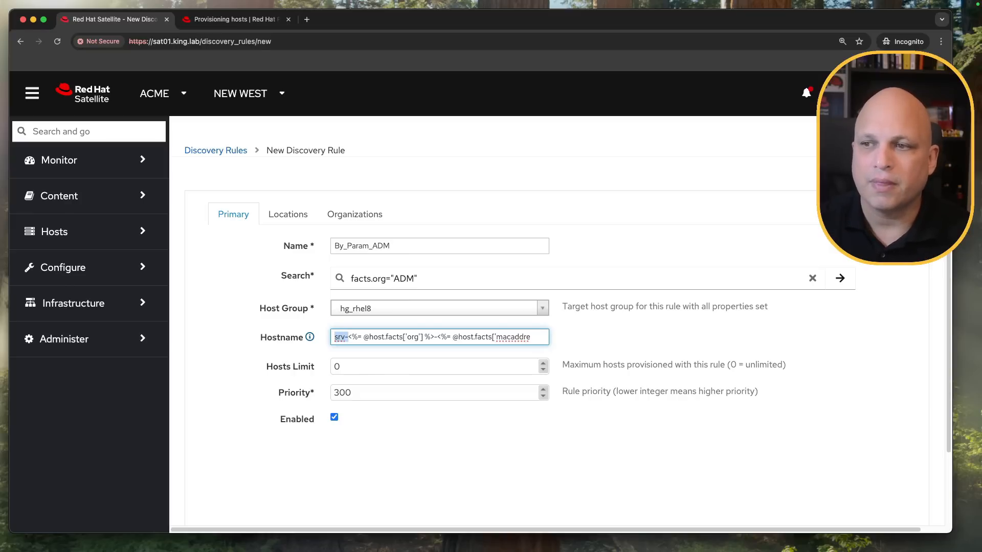
key(Right)
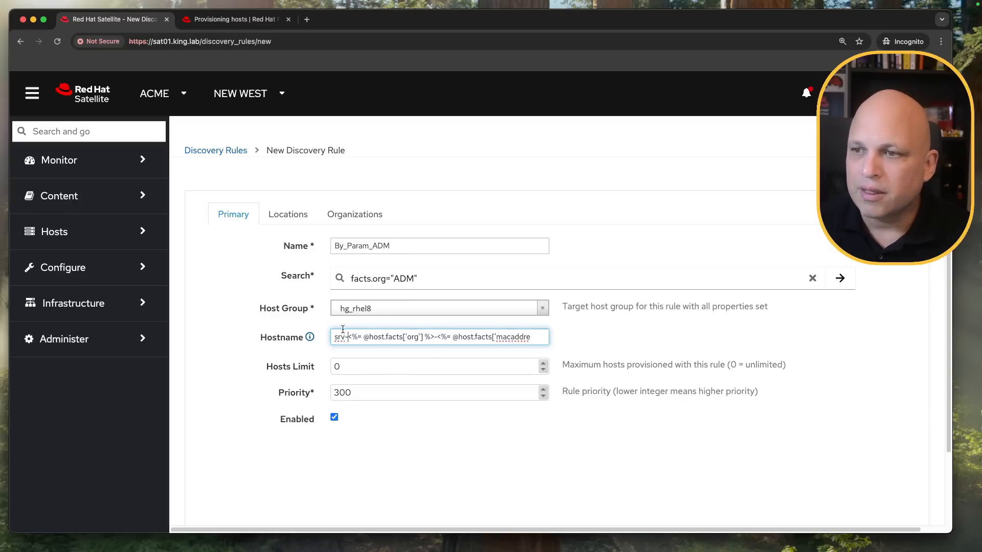
drag(348, 335, 434, 337)
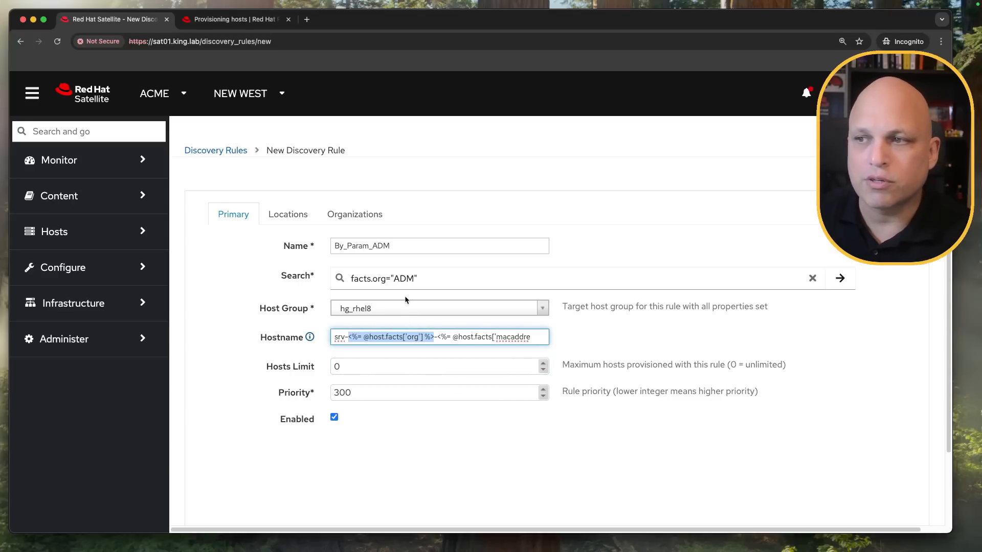
click(403, 279)
double_click(403, 279)
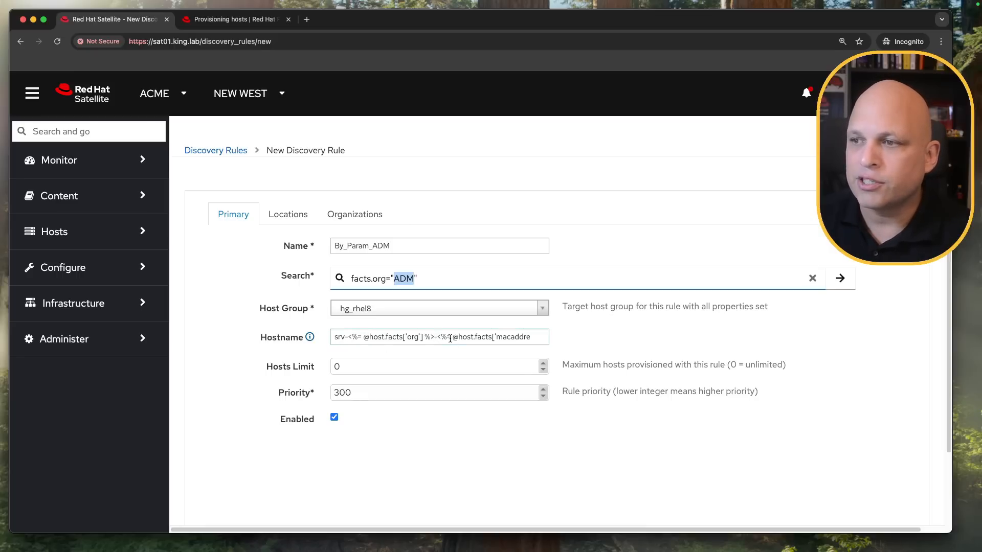
drag(436, 336, 538, 340)
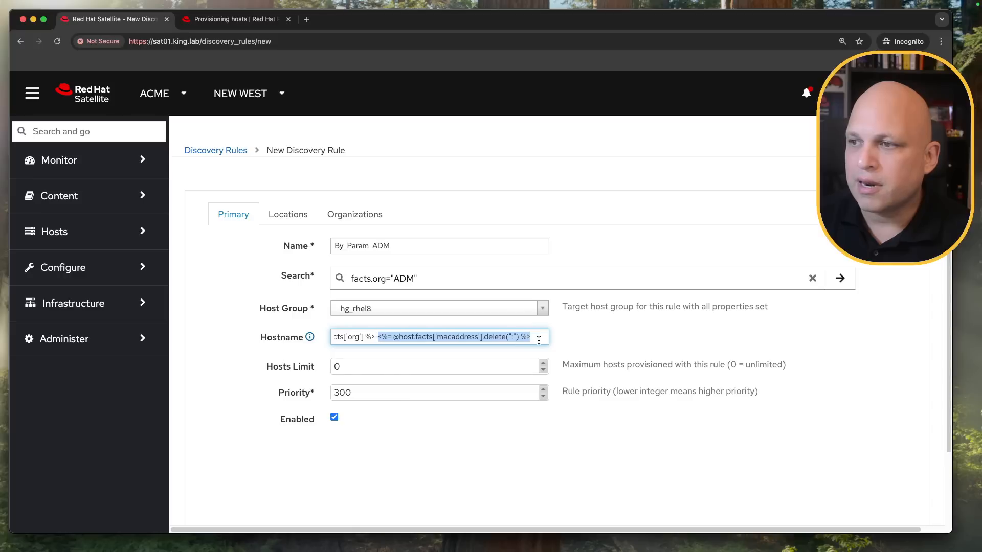
click(479, 340)
click(512, 338)
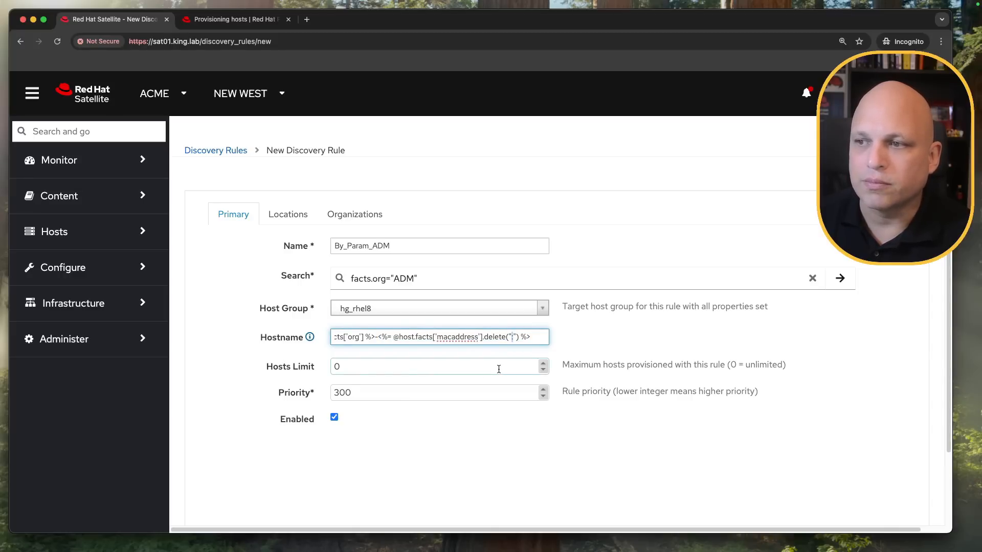
drag(353, 337, 340, 337)
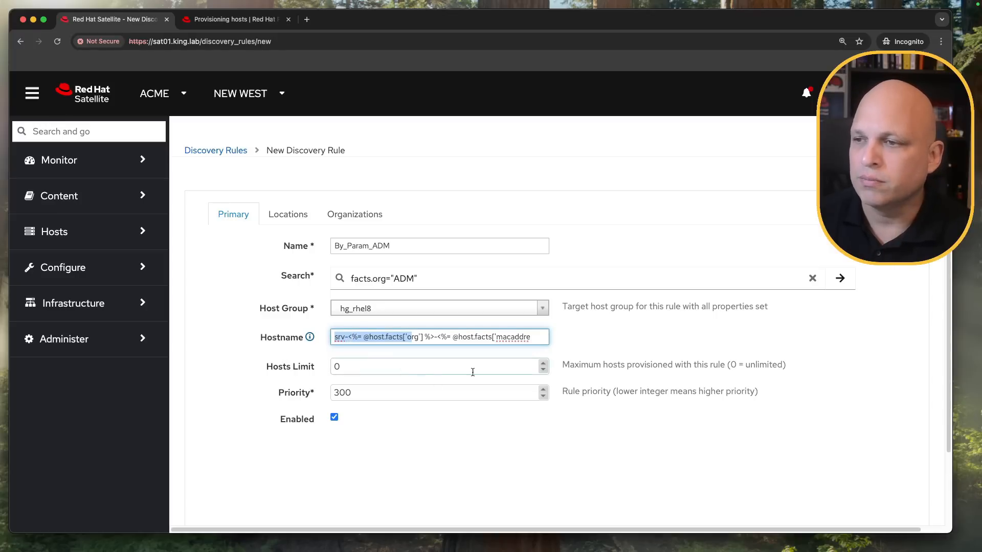
Step: Submit the By_Param_ADM rule and open the list of discovered hosts
scroll(449, 370, down, 3)
click(237, 451)
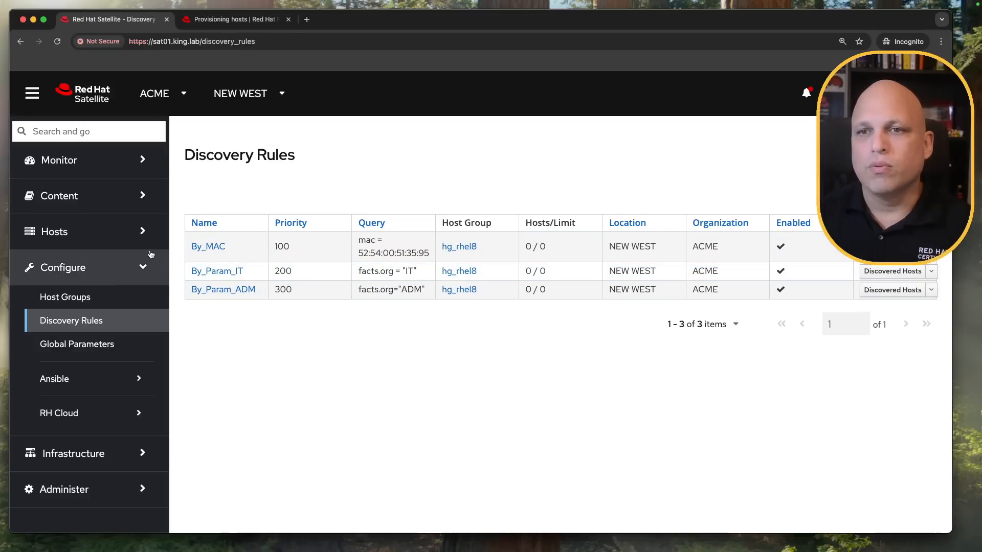
click(121, 240)
click(104, 287)
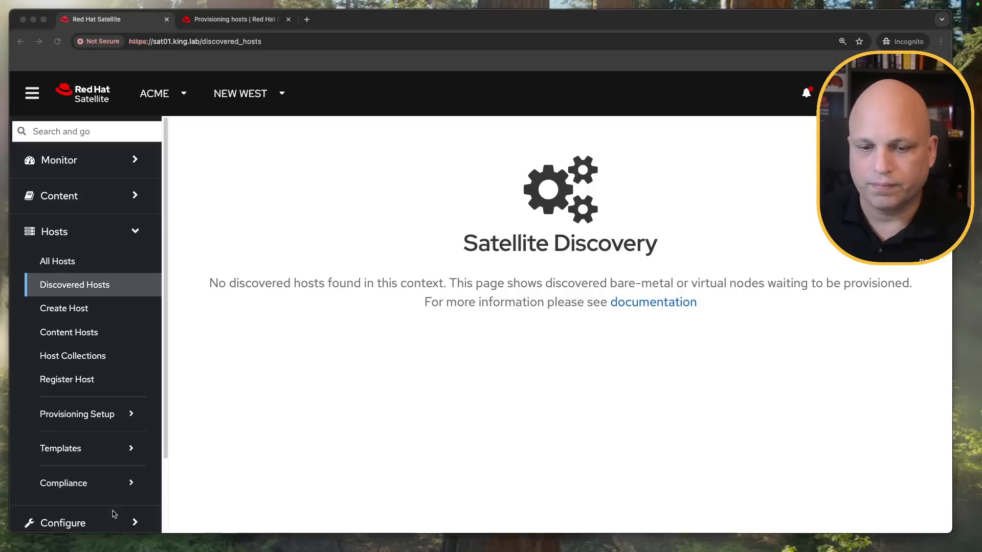
Step: Switch to the node06 virtual machine window and inspect its network interface's MAC address in the hardware details
drag(626, 551, 661, 109)
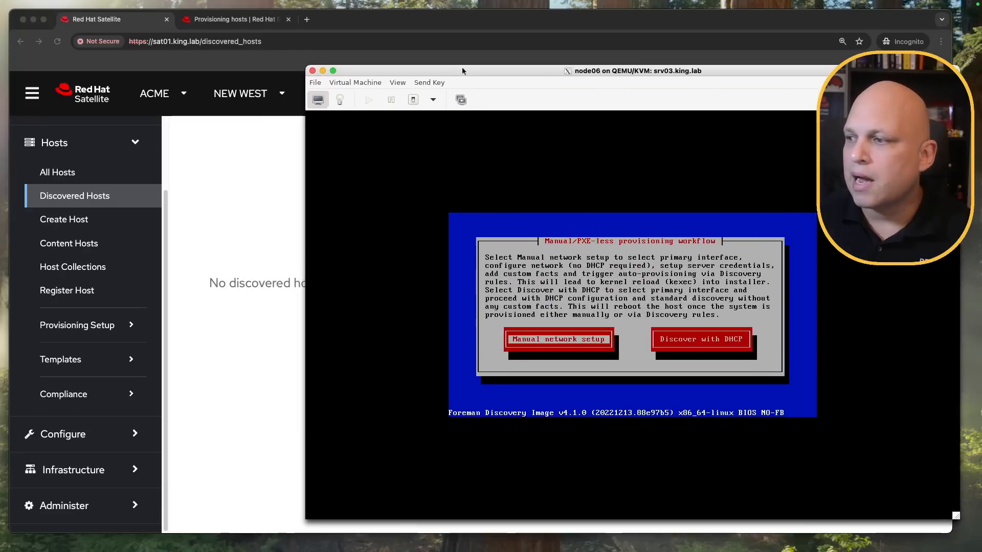
drag(462, 66, 450, 84)
click(327, 117)
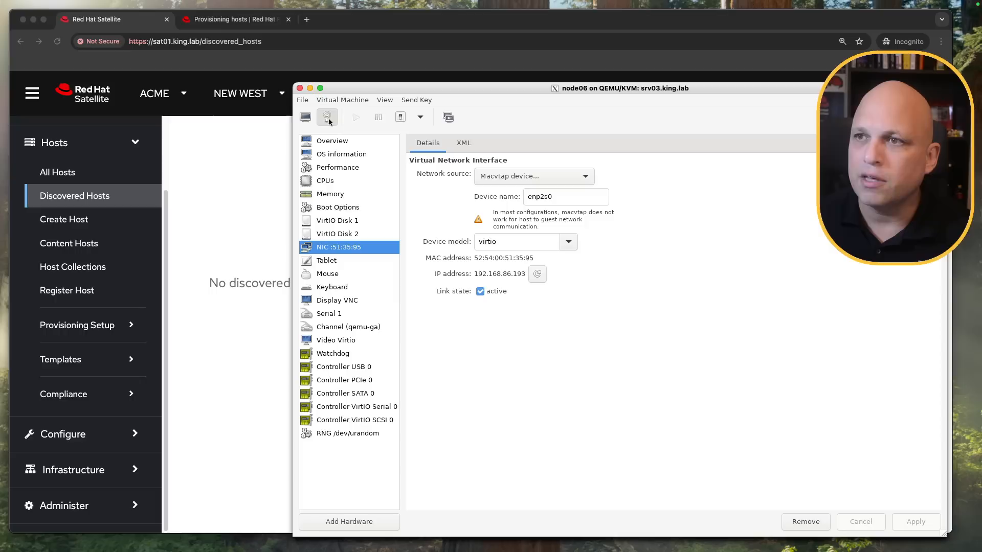
drag(505, 258, 522, 258)
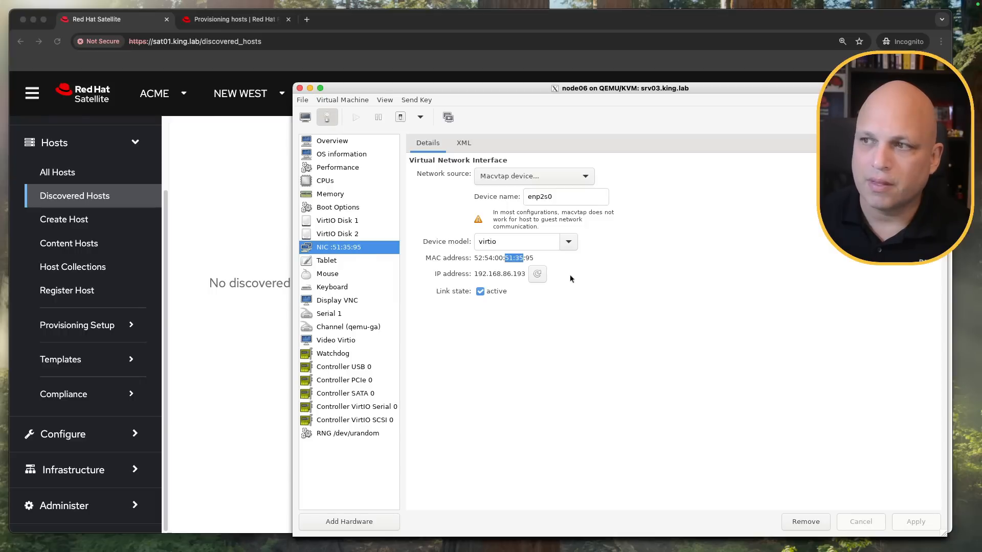
Step: Return to Satellite's discovery rules and compare the MAC address in the By_MAC query with node06's
click(103, 436)
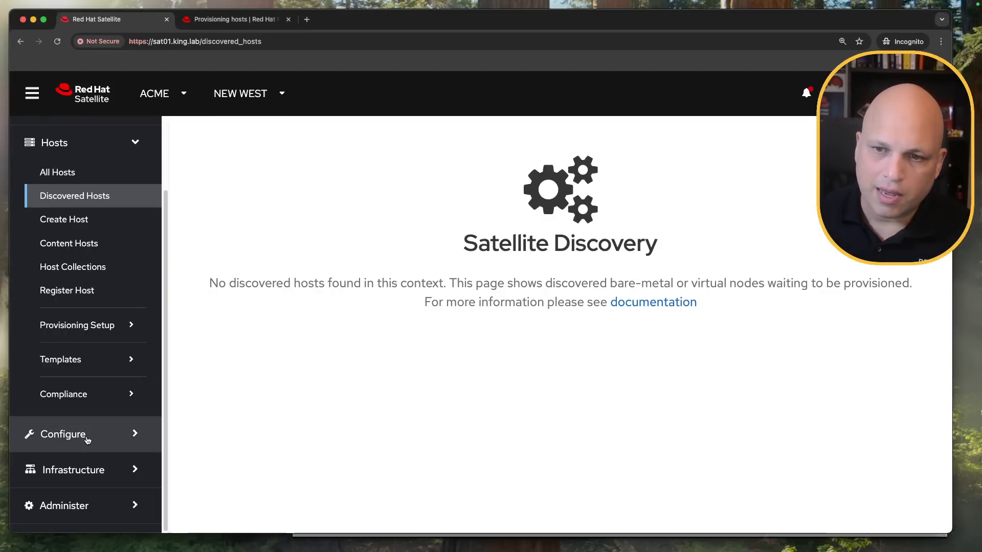
click(87, 438)
click(89, 321)
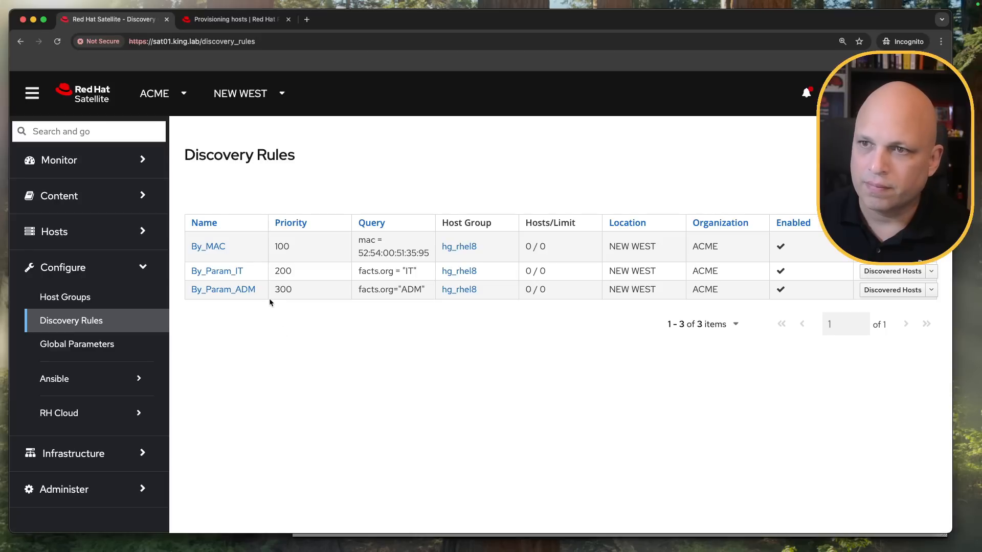
drag(406, 253, 433, 256)
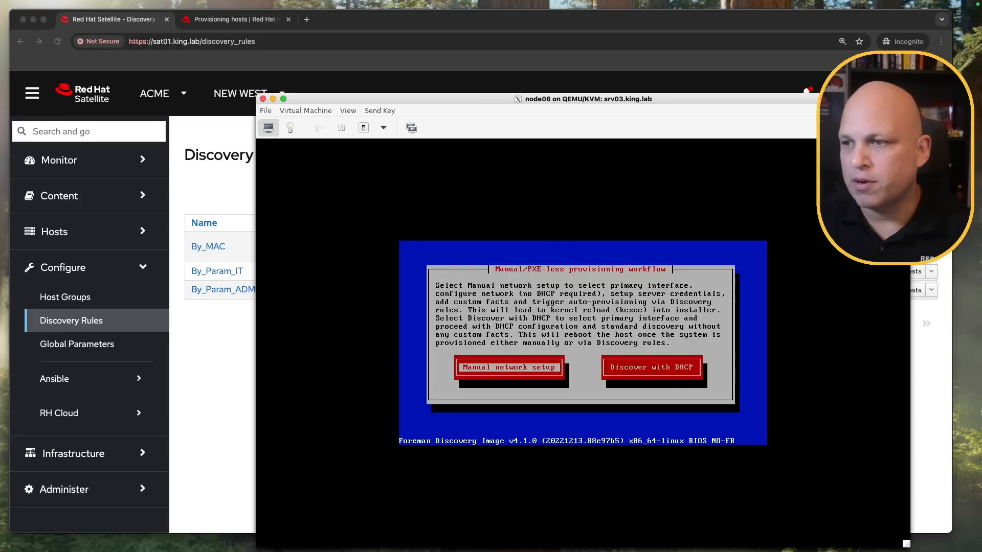
key(Tab)
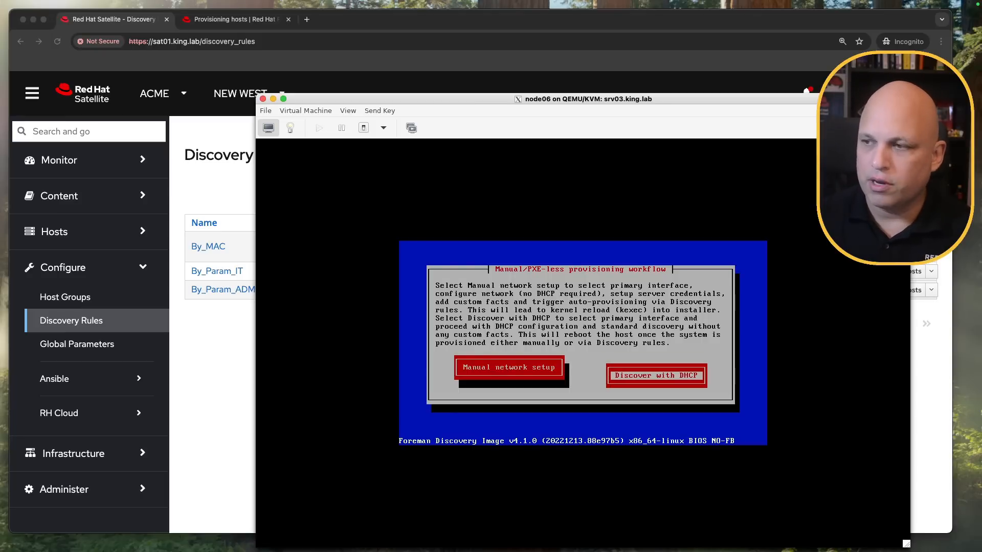
key(Return)
key(Tab)
key(Tab)
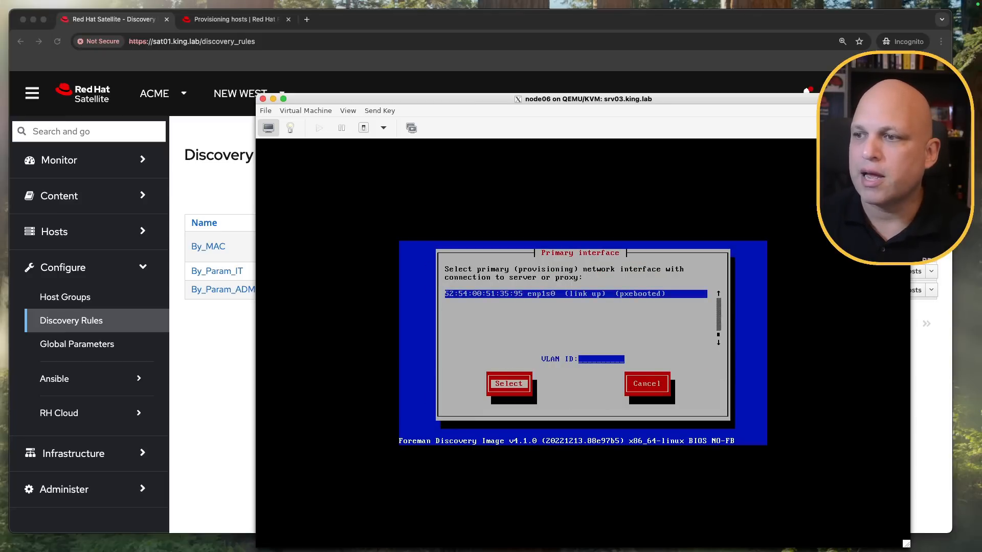
key(Return)
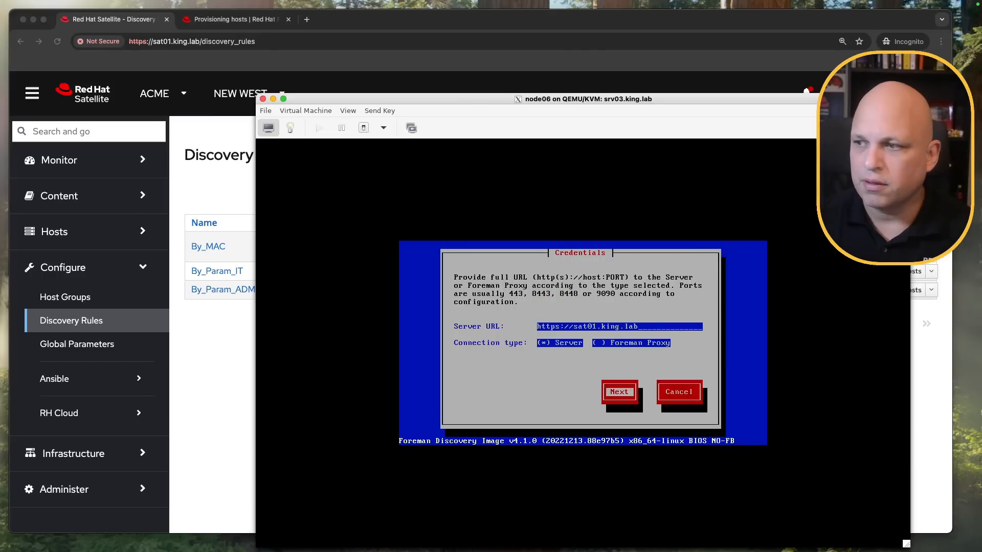
key(Return)
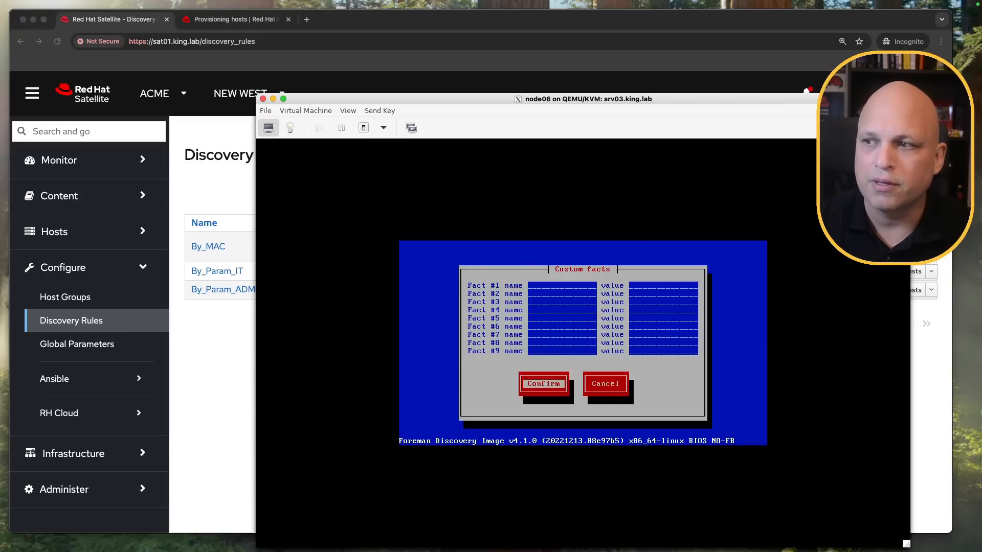
key(Return)
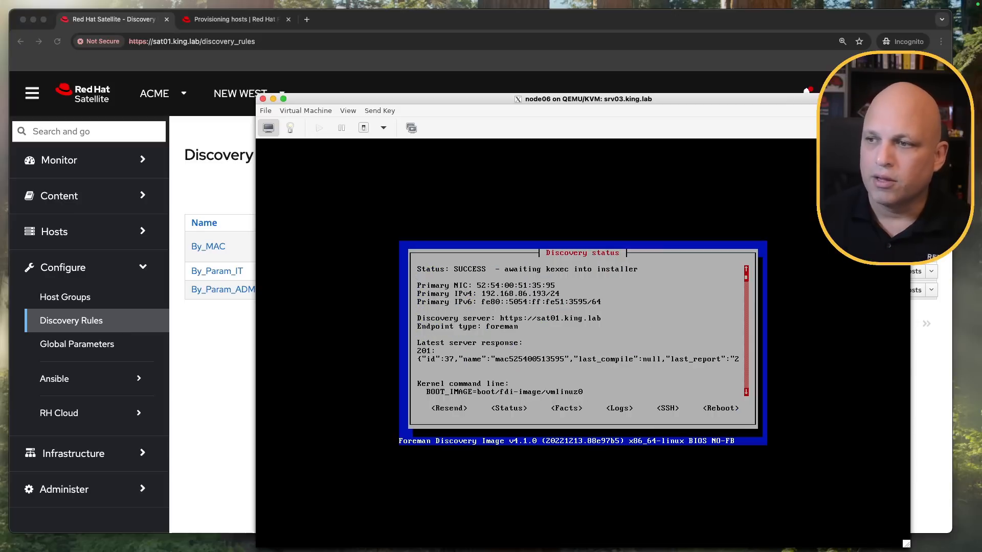
Step: Return to Red Hat Satellite and open the list of discovered hosts to check for node06
click(396, 21)
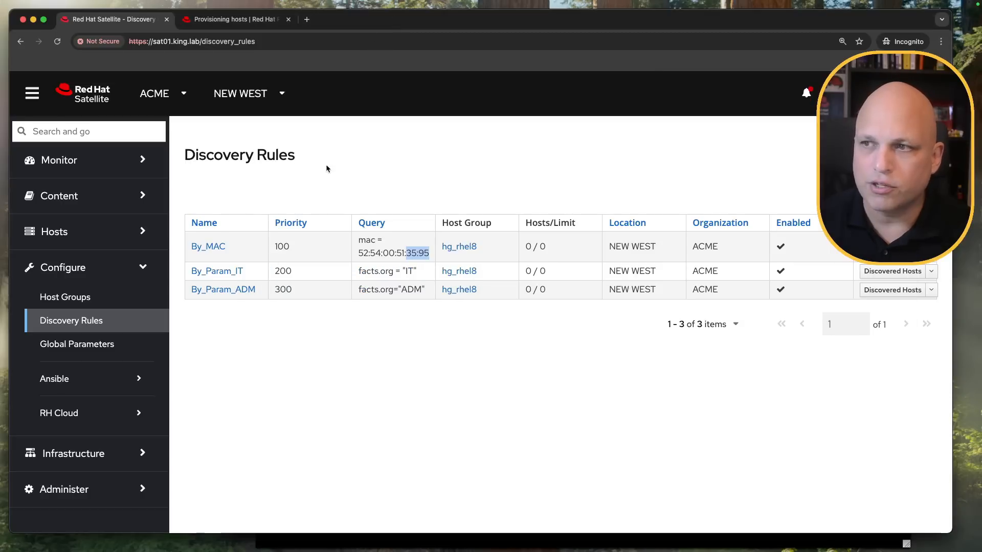
click(88, 236)
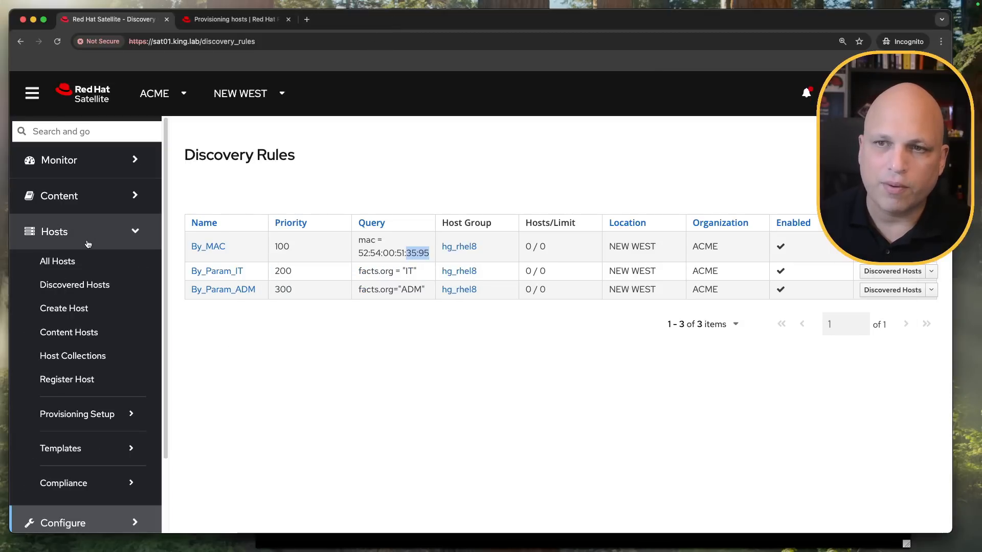
click(86, 289)
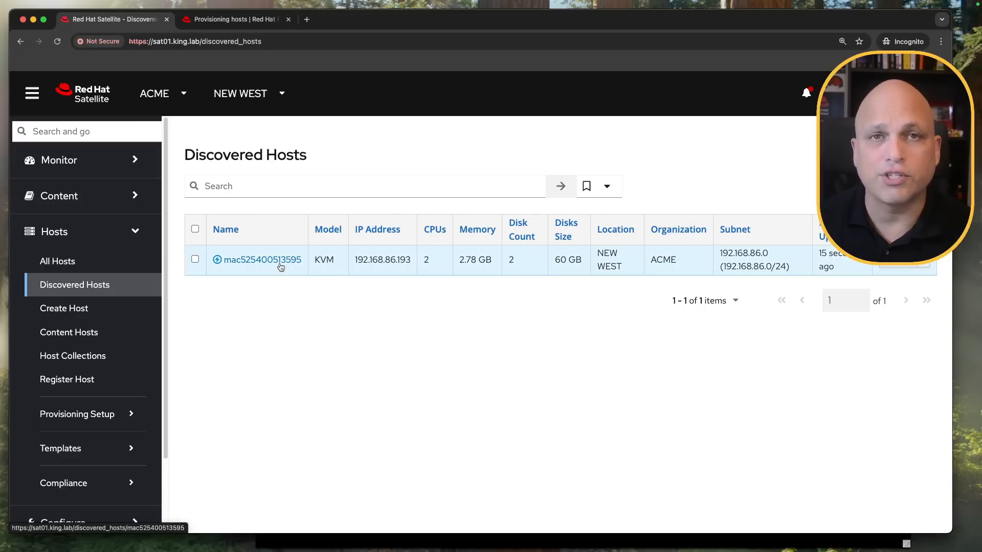
Step: Open the discovery rules in a separate browser tab and switch to it
scroll(104, 317, down, 3)
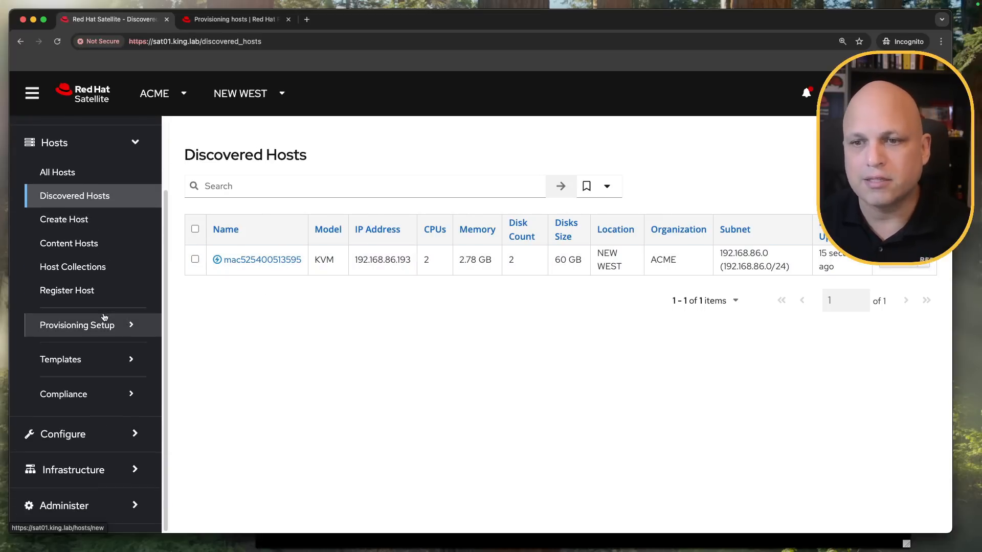
click(113, 439)
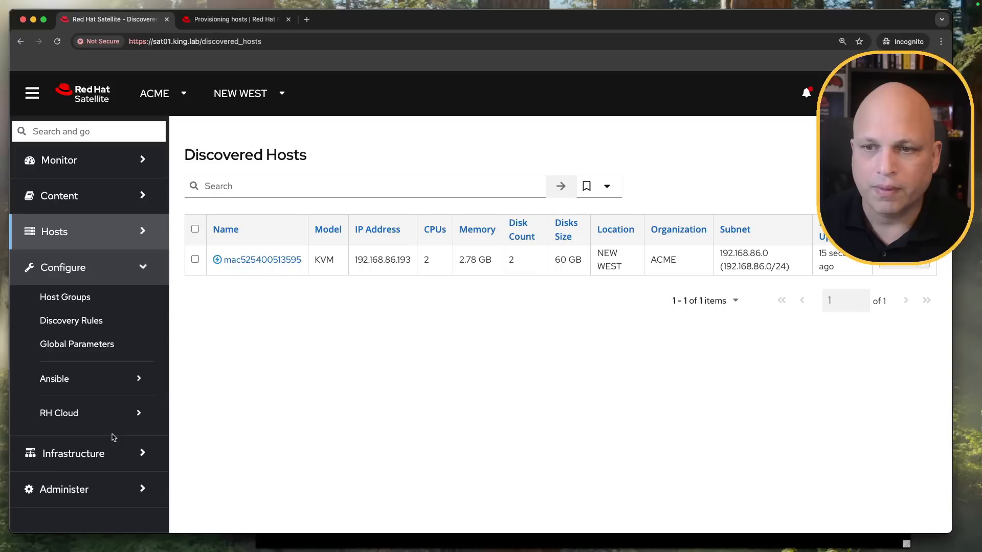
super+click(87, 321)
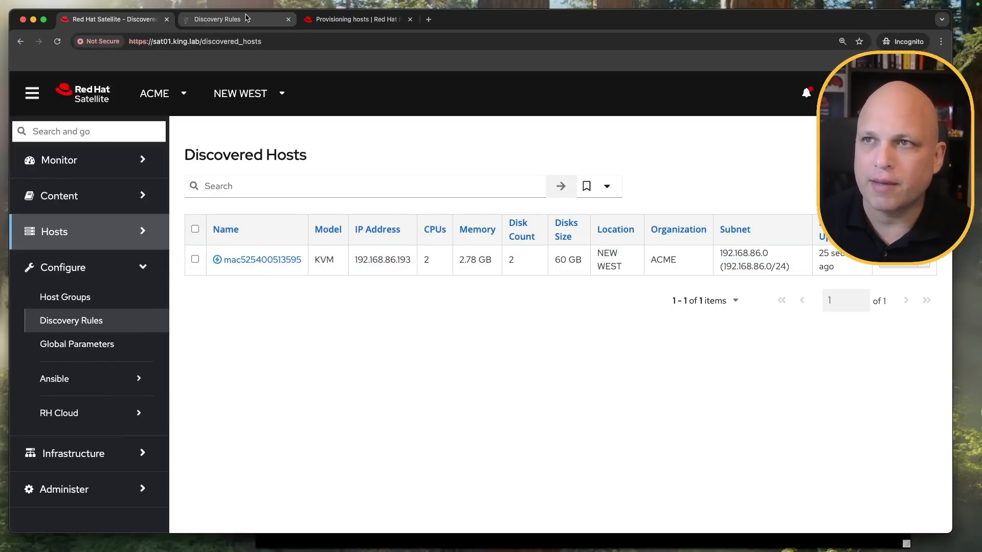
click(246, 18)
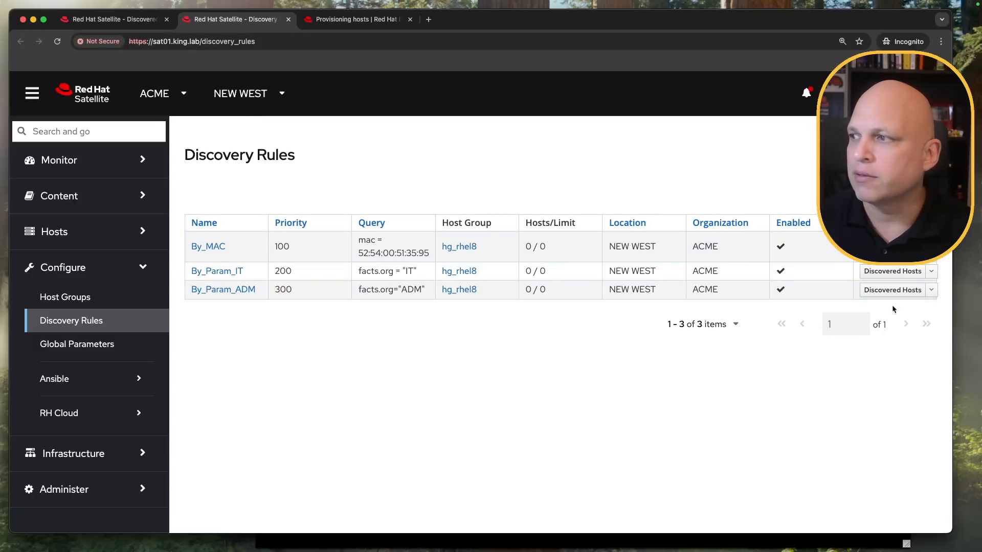
Step: List the discovered hosts matching the By_Param_ADM rule and check its facts.org="ADM" query
click(931, 290)
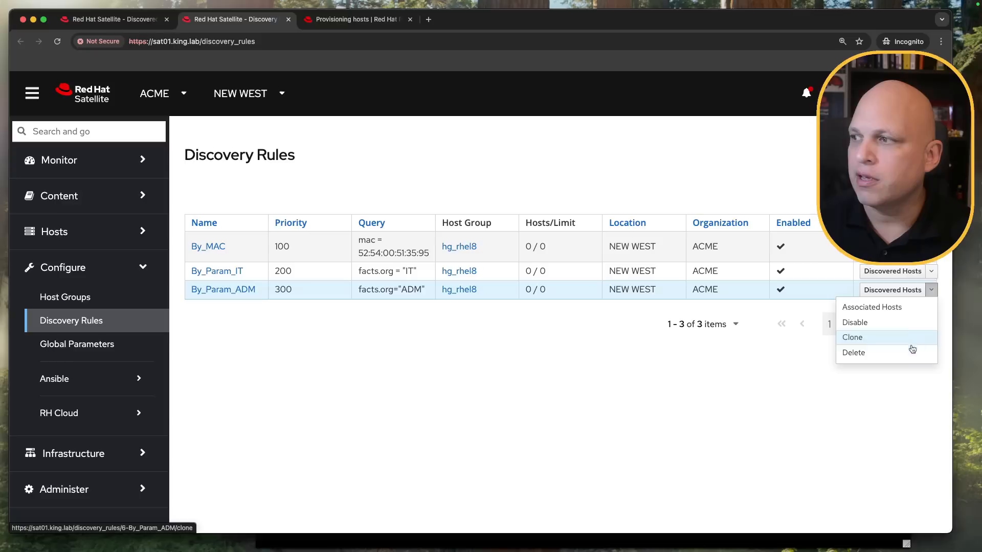
click(887, 411)
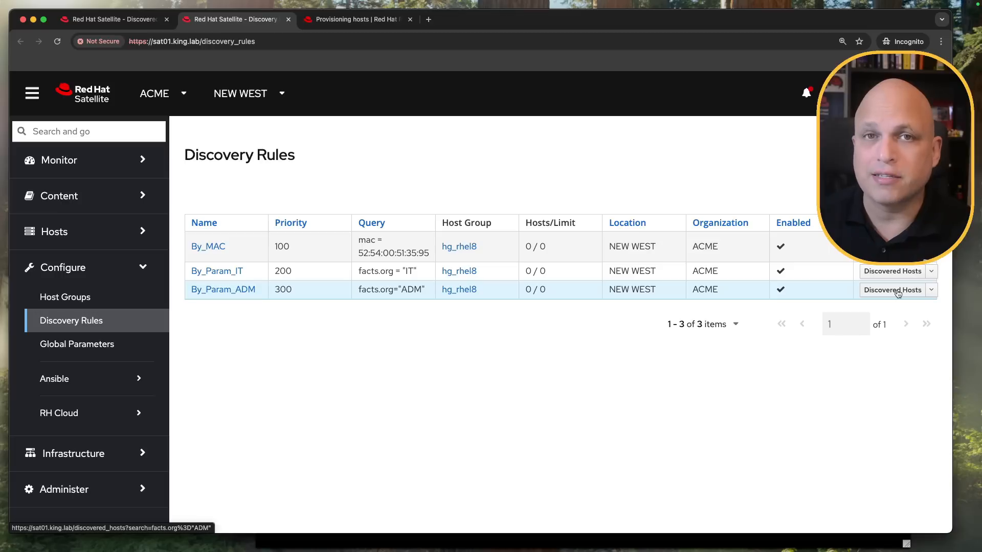
click(898, 291)
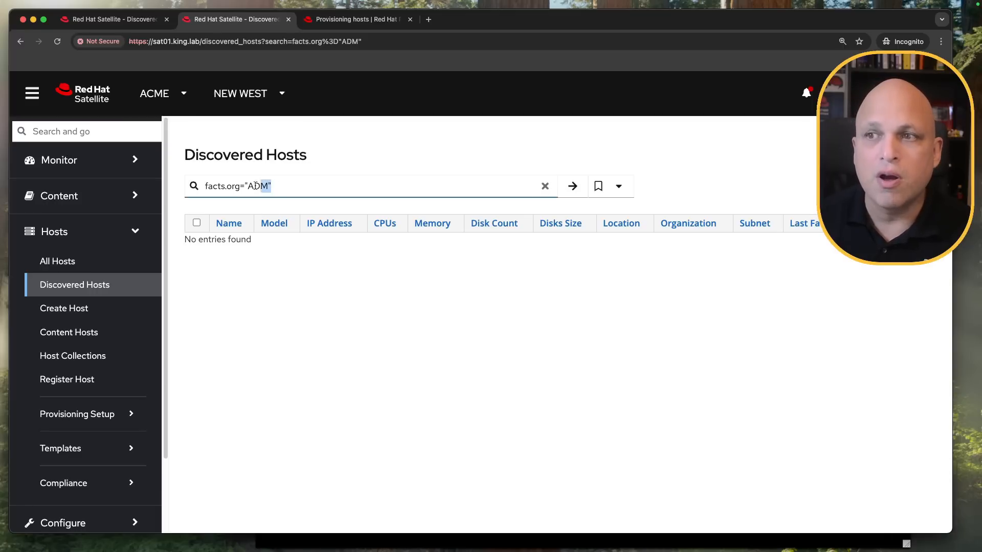
drag(271, 186, 229, 187)
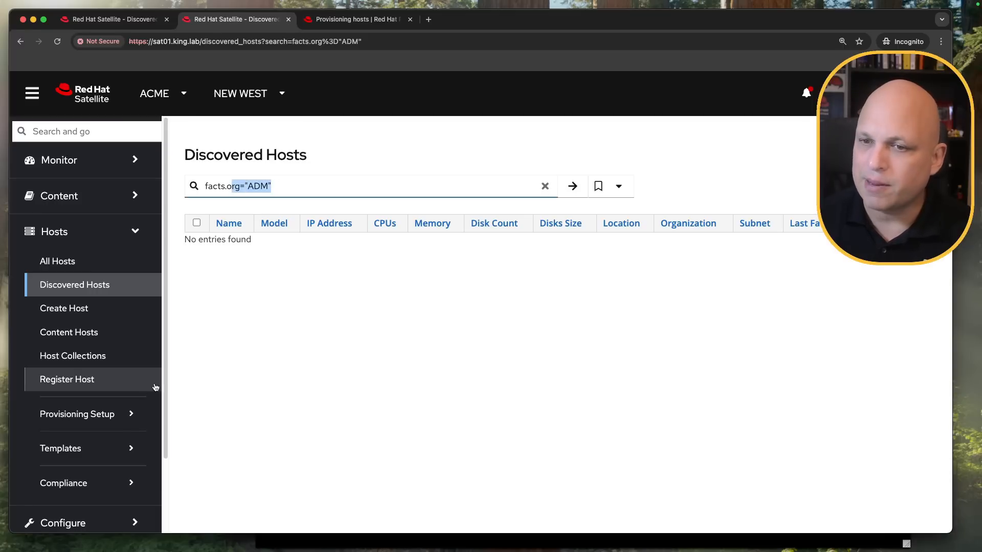
Step: Go back to the discovery rules and list the discovered hosts matching the By_Param_IT rule
scroll(104, 437, down, 3)
click(102, 397)
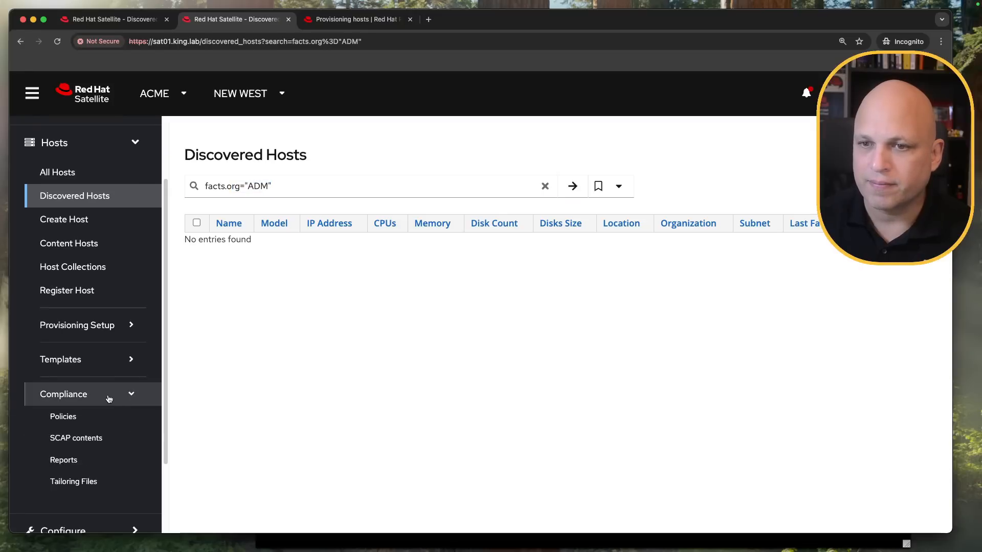
click(102, 395)
click(88, 436)
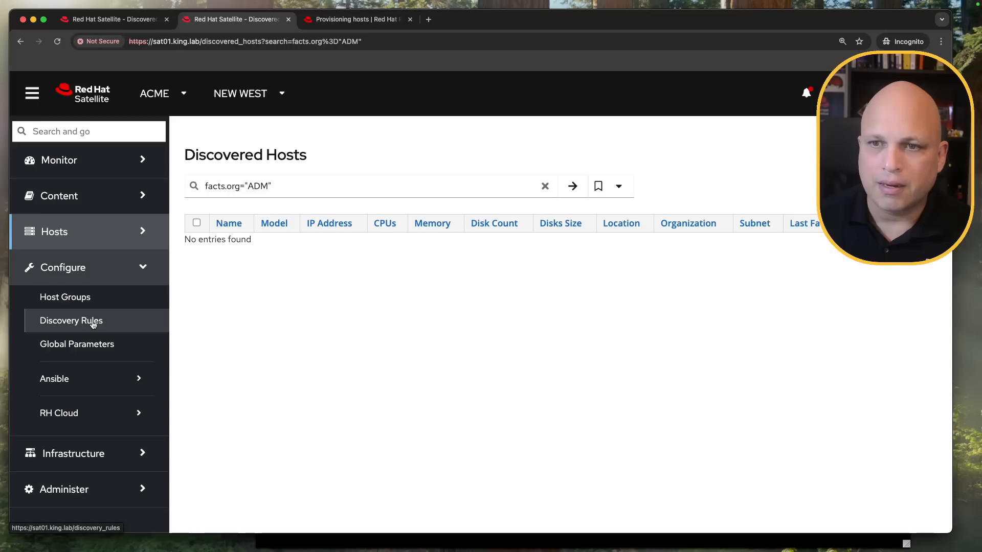
click(71, 321)
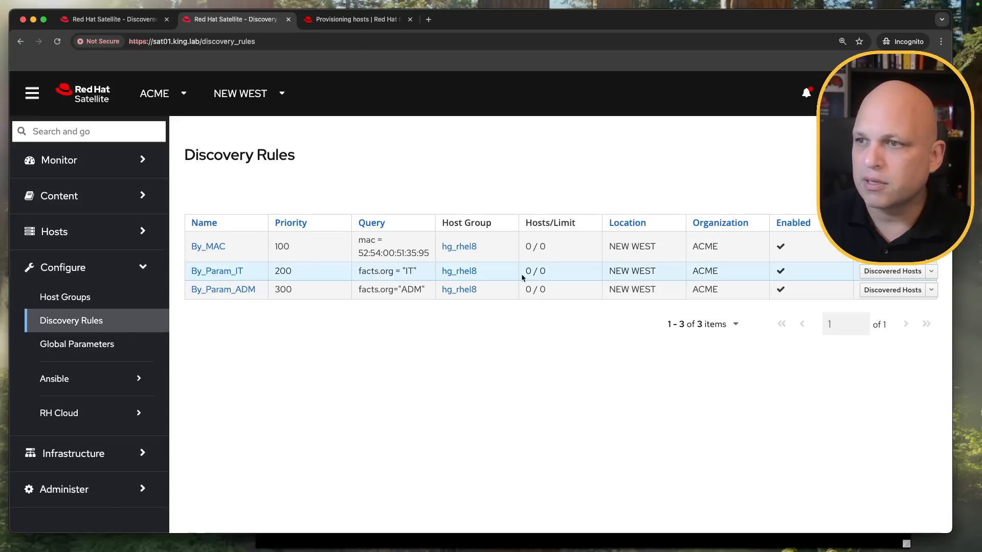
drag(417, 271, 353, 271)
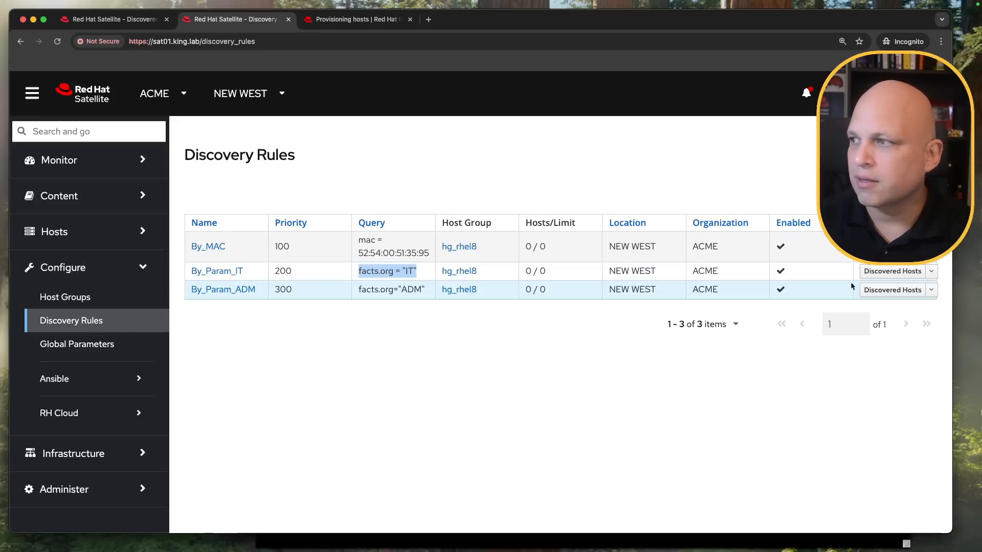
click(892, 275)
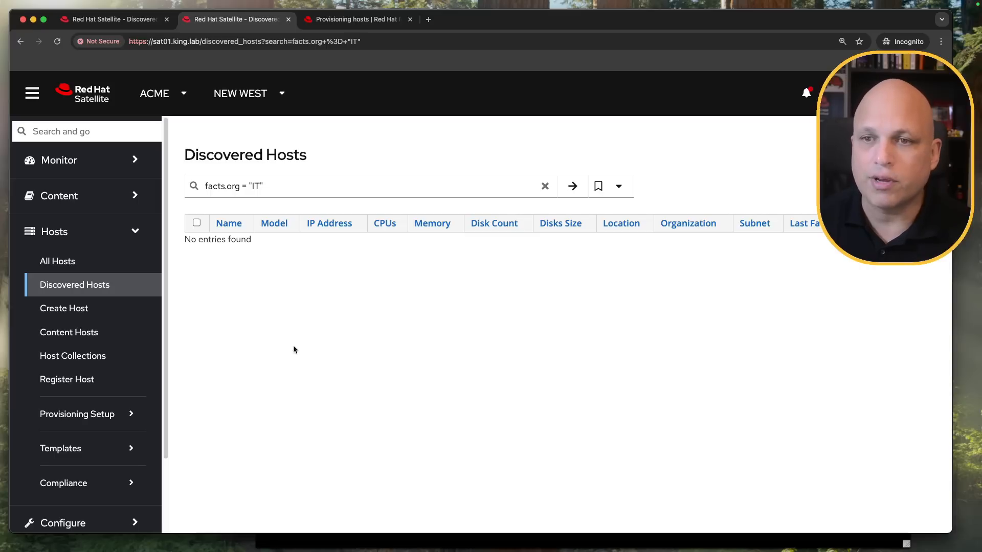
Step: Reopen the discovery rules, list the discovered hosts matching the By_MAC rule, and examine the MAC search query
scroll(101, 476, down, 3)
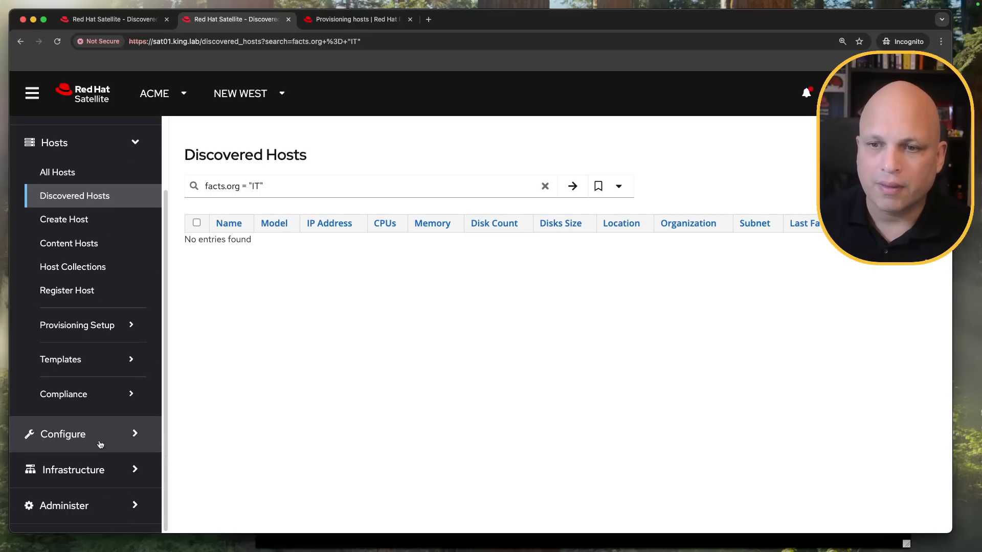
click(100, 444)
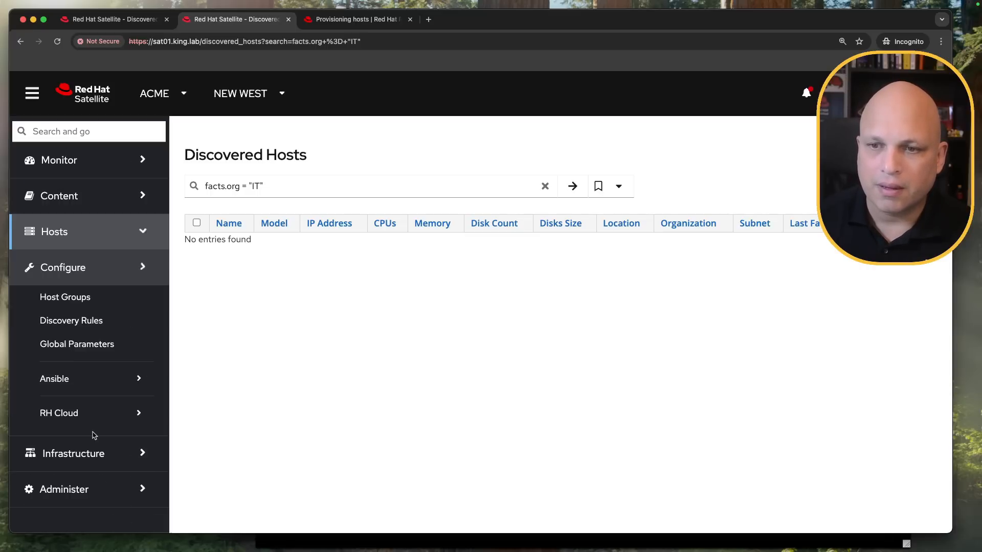
click(91, 322)
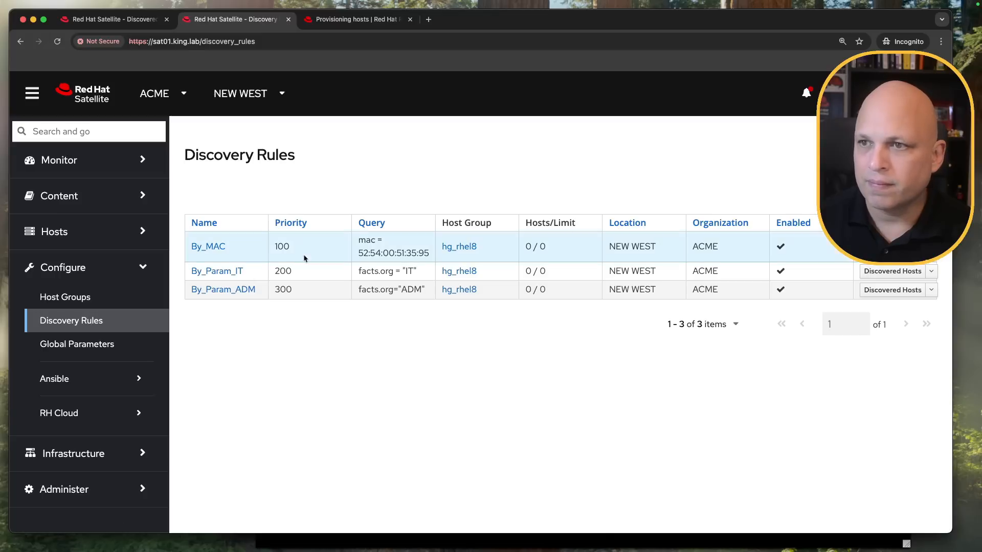
drag(430, 254, 357, 245)
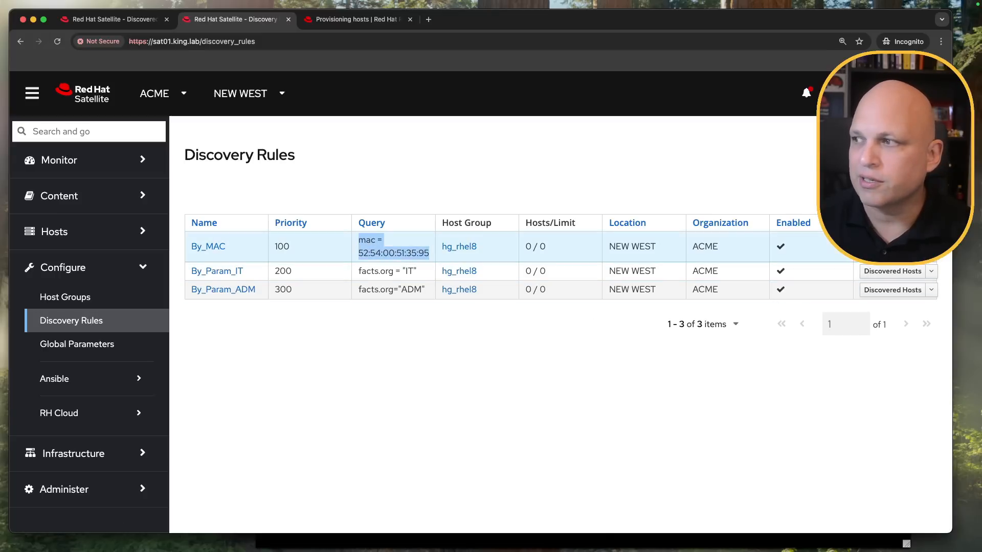
click(892, 252)
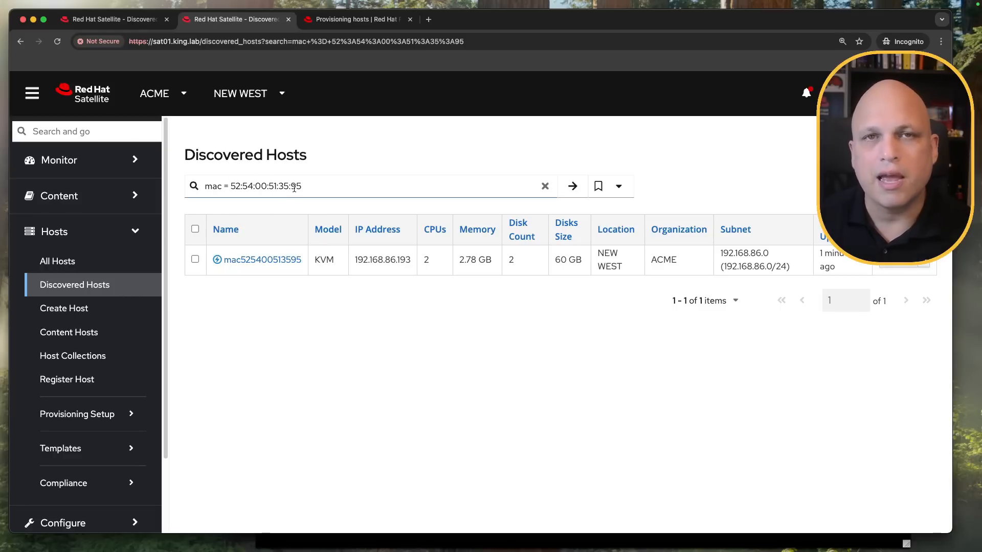
drag(317, 186, 204, 188)
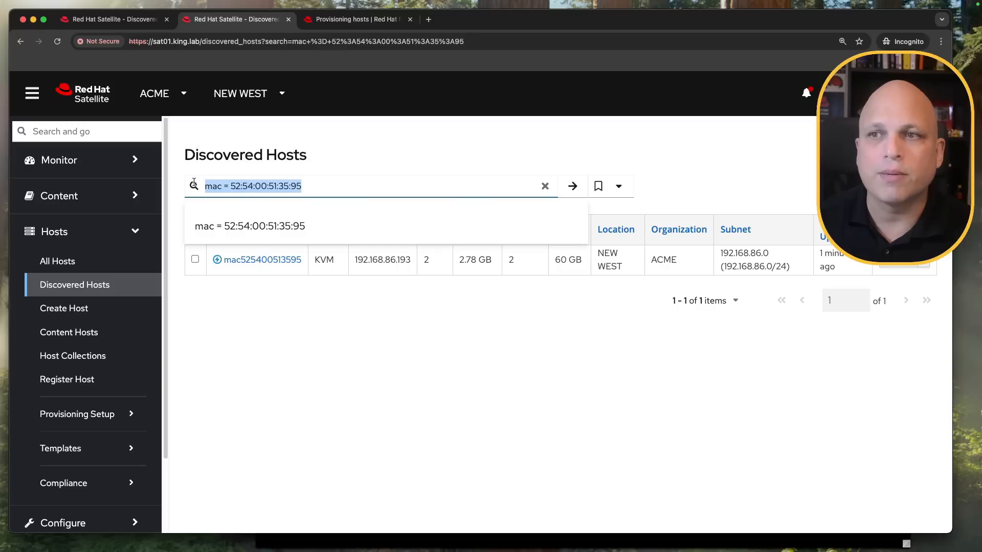
click(353, 367)
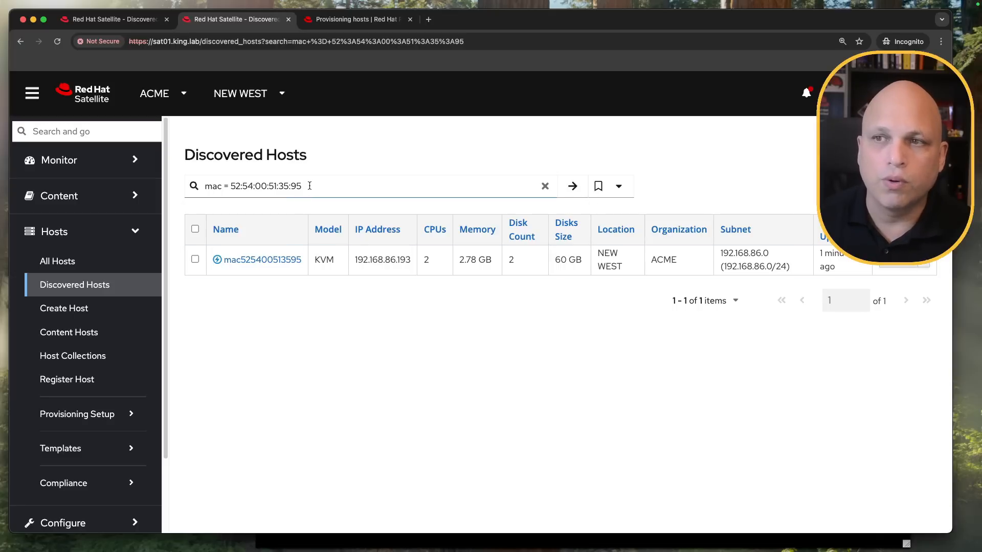
drag(309, 185, 197, 179)
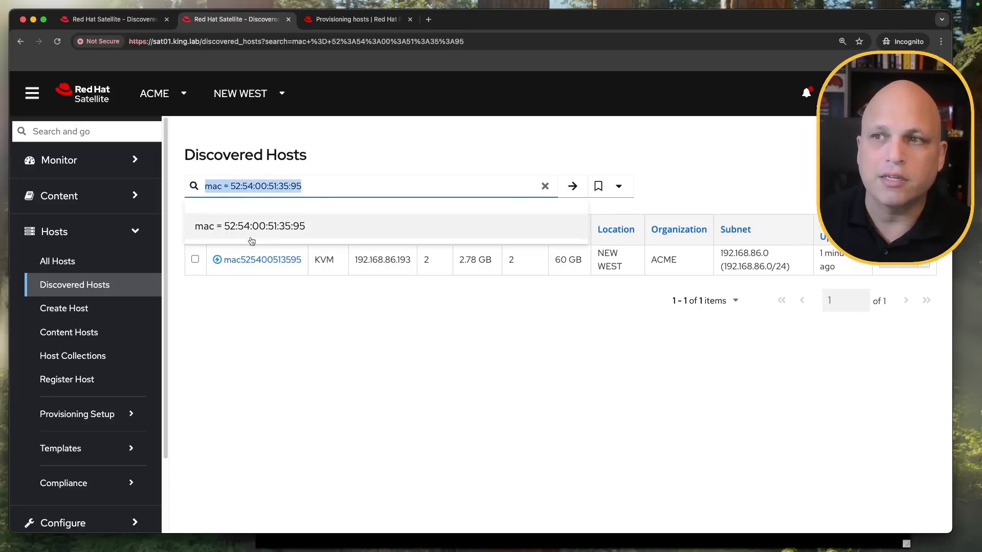
click(346, 343)
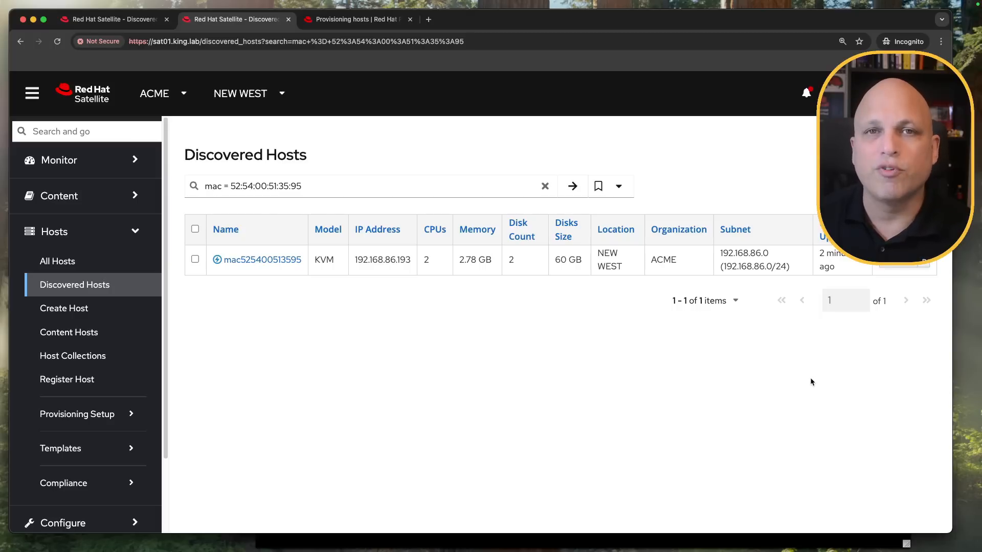
click(900, 264)
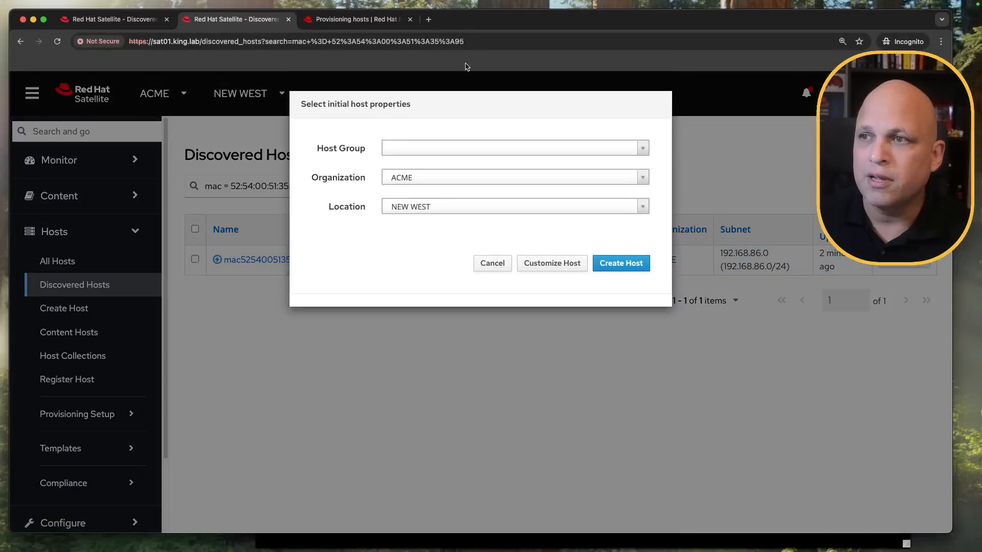
click(531, 148)
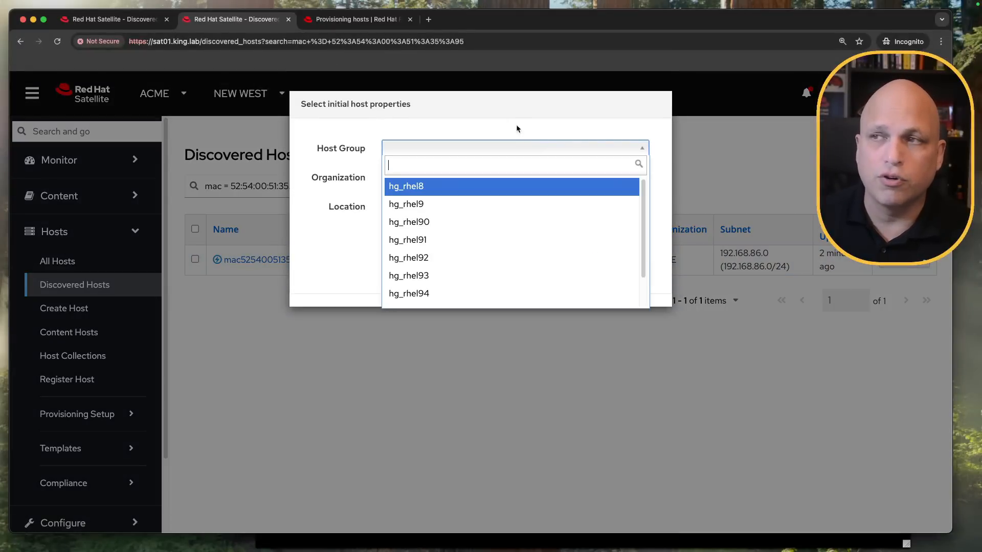
click(516, 125)
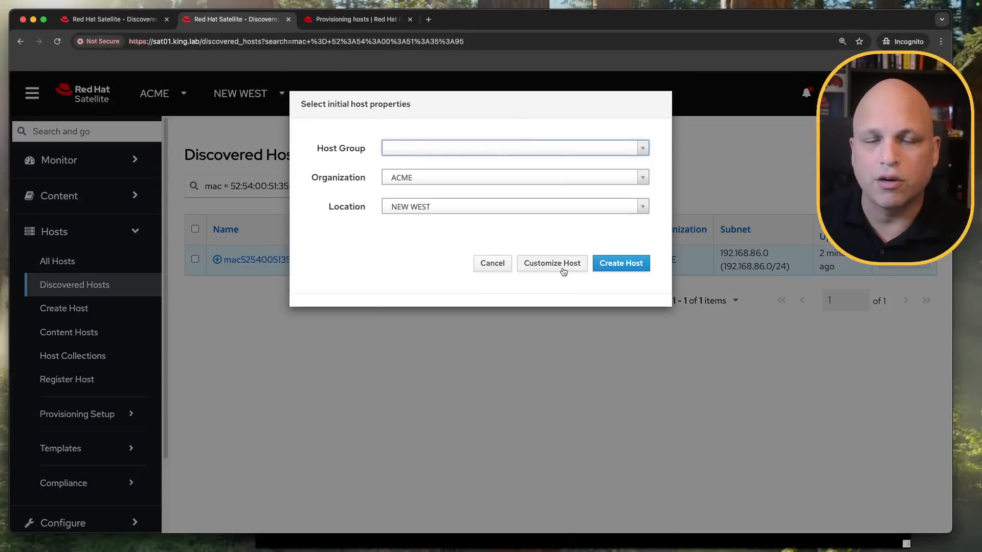
click(484, 265)
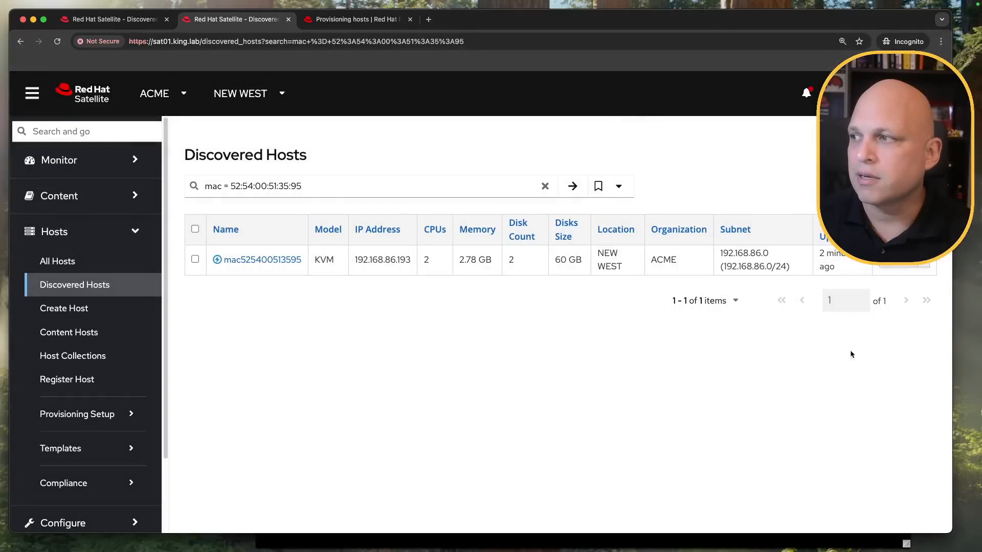
click(925, 263)
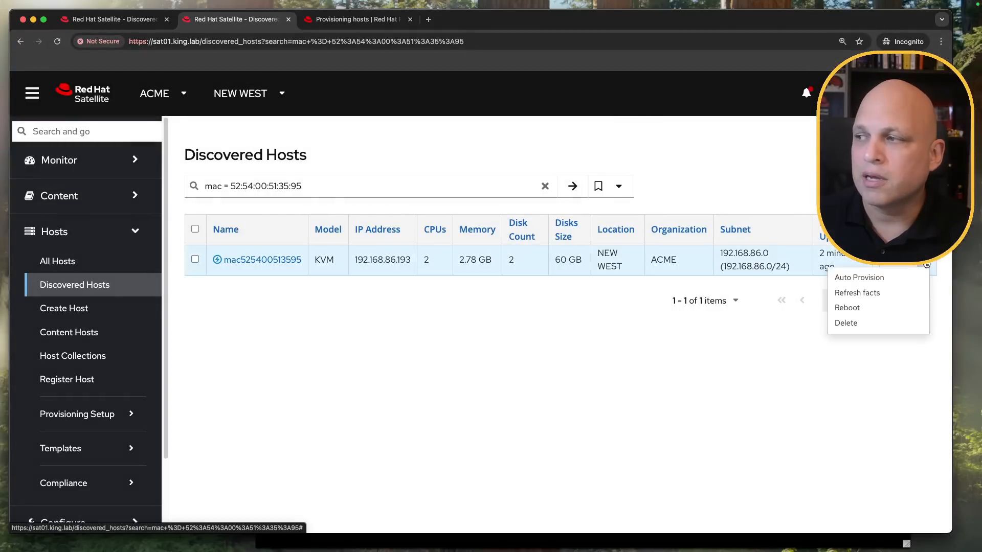
click(889, 278)
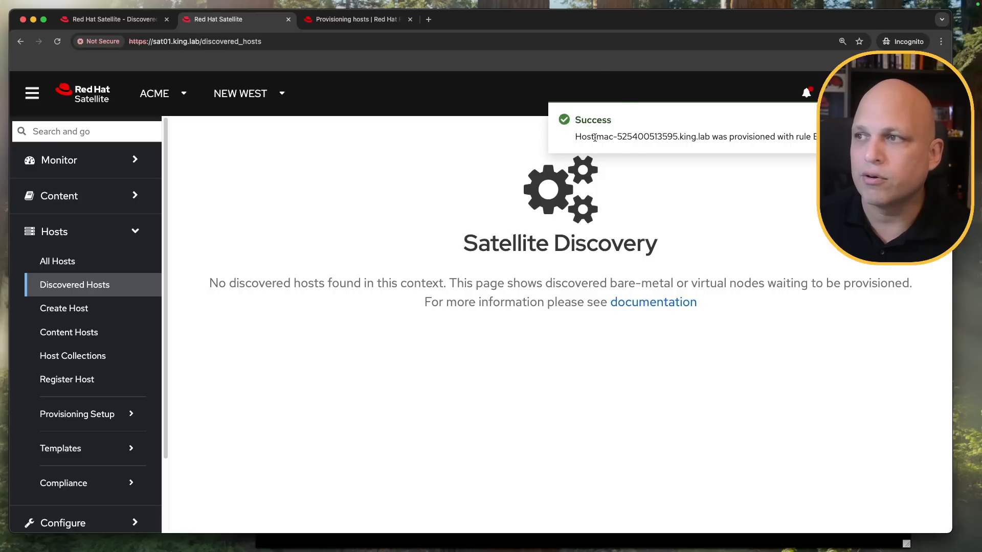
drag(596, 138, 678, 138)
click(631, 139)
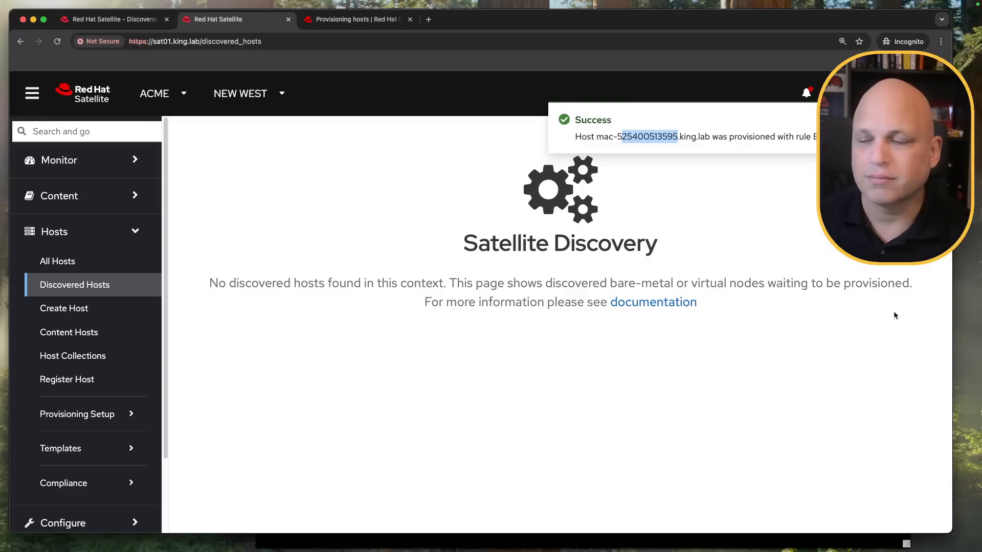
click(907, 546)
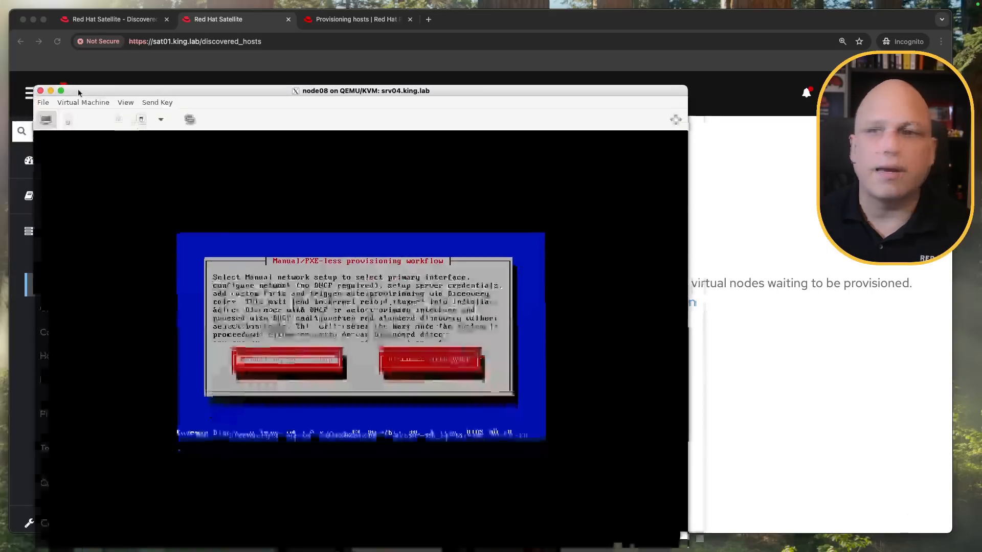
drag(77, 89, 334, 75)
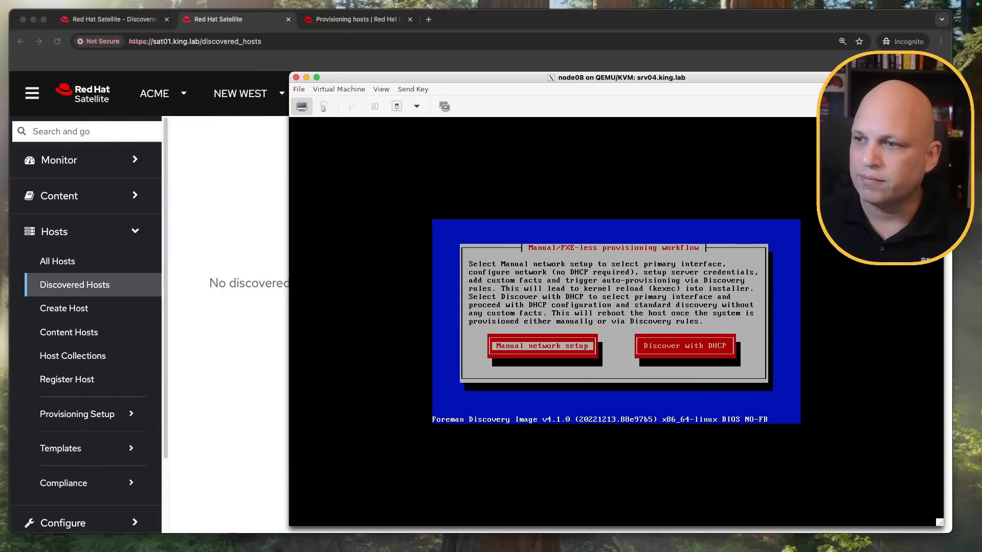
key(Tab)
key(Return)
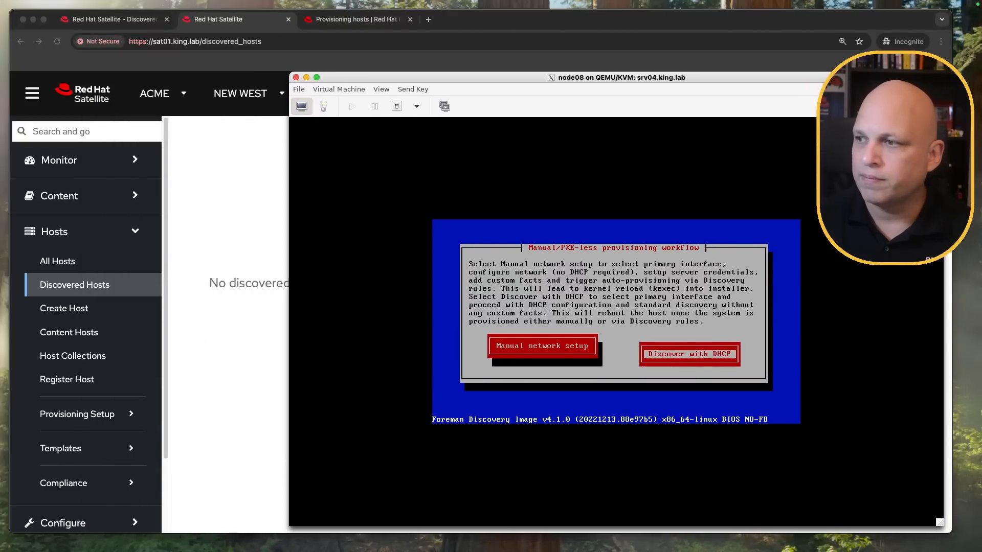
key(Tab)
key(Tab)
key(Return)
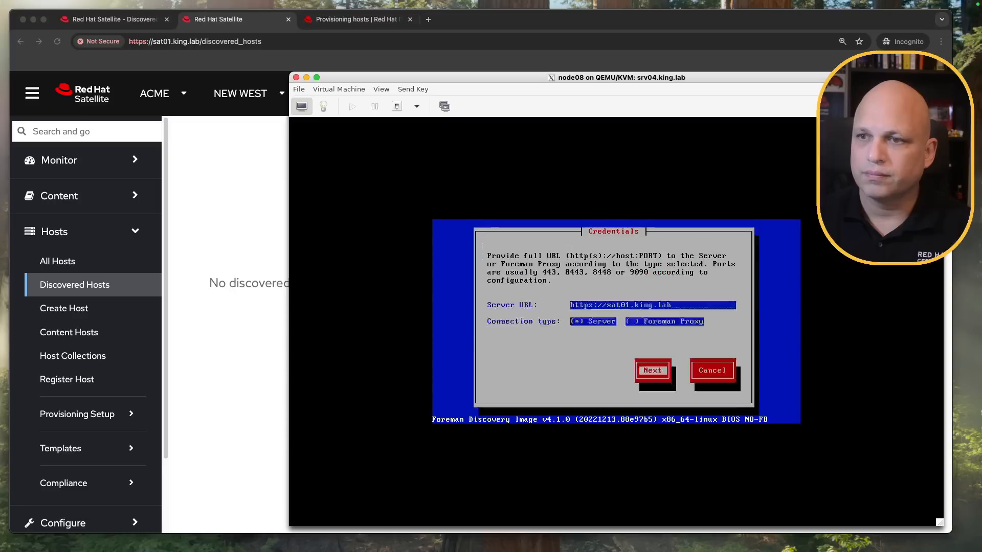
key(Return)
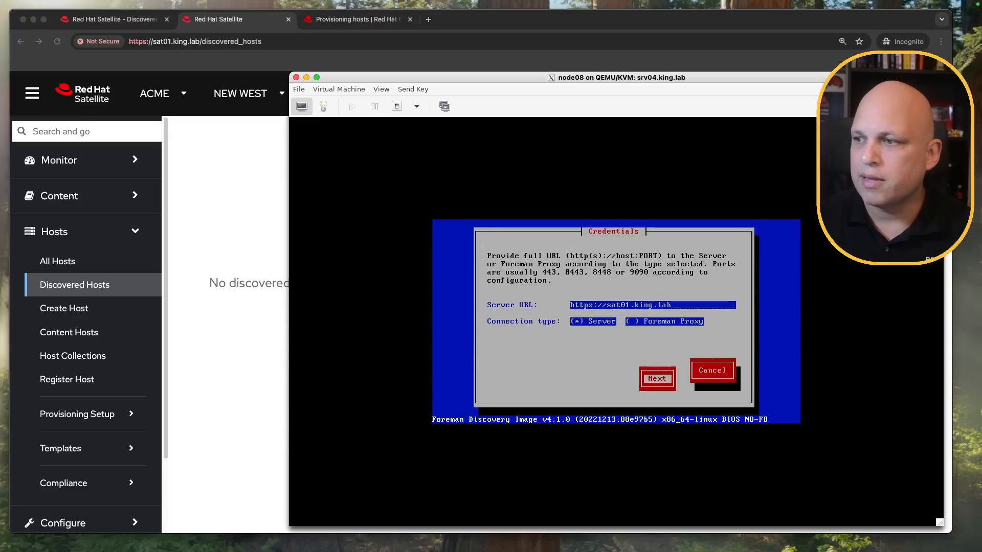
Step: Add custom fact #1 org with value IT on node08 and confirm the custom facts to send the discovery
key(Tab)
key(Tab)
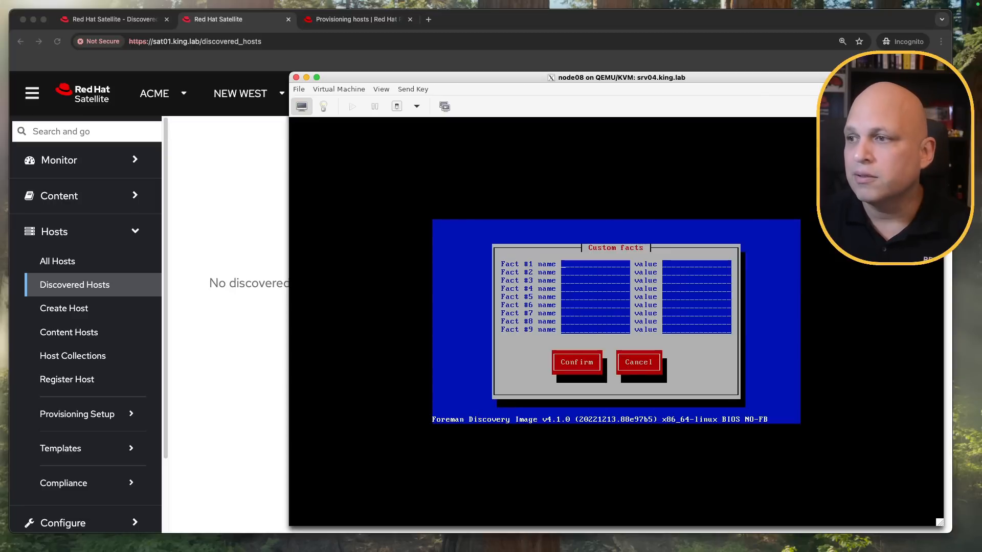
text(org)
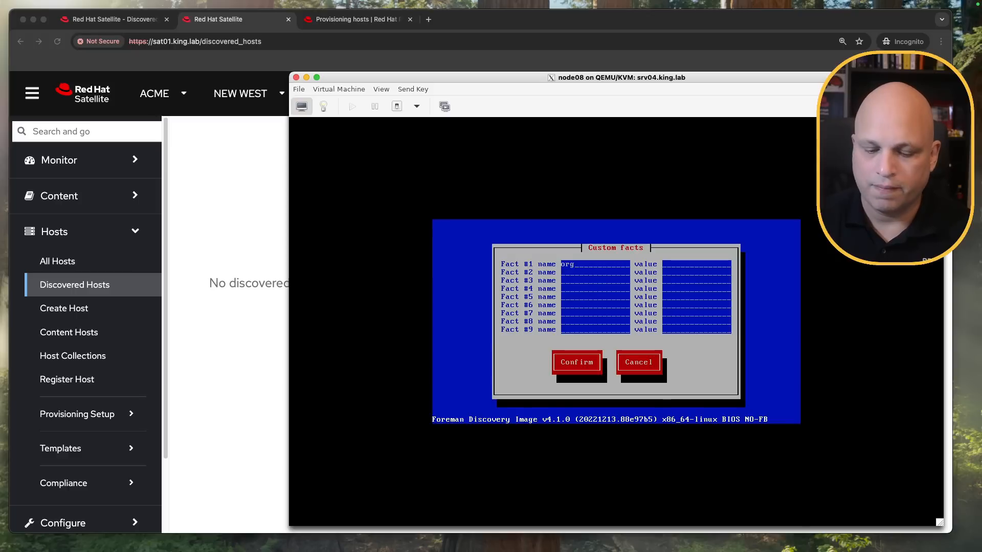
key(Tab)
text(IT)
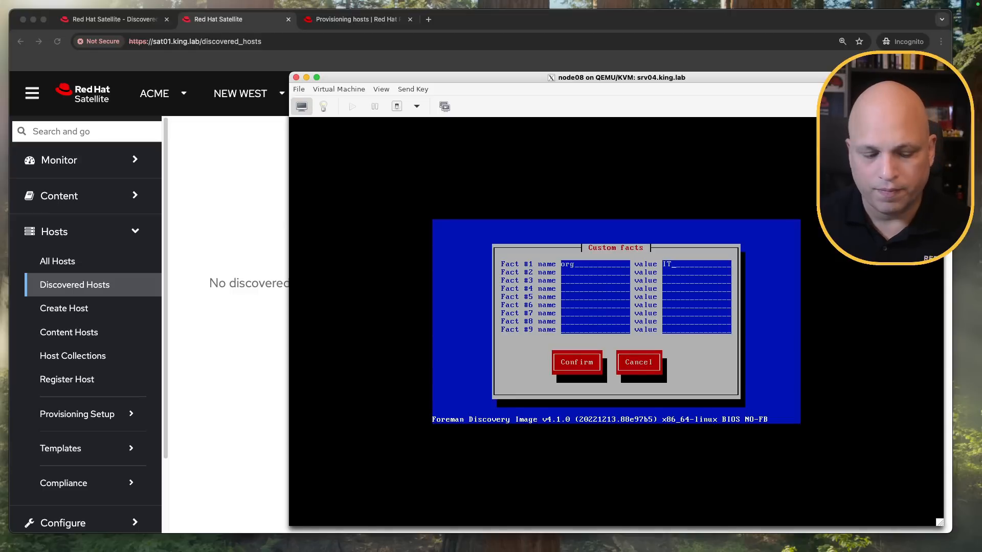
key(Tab)
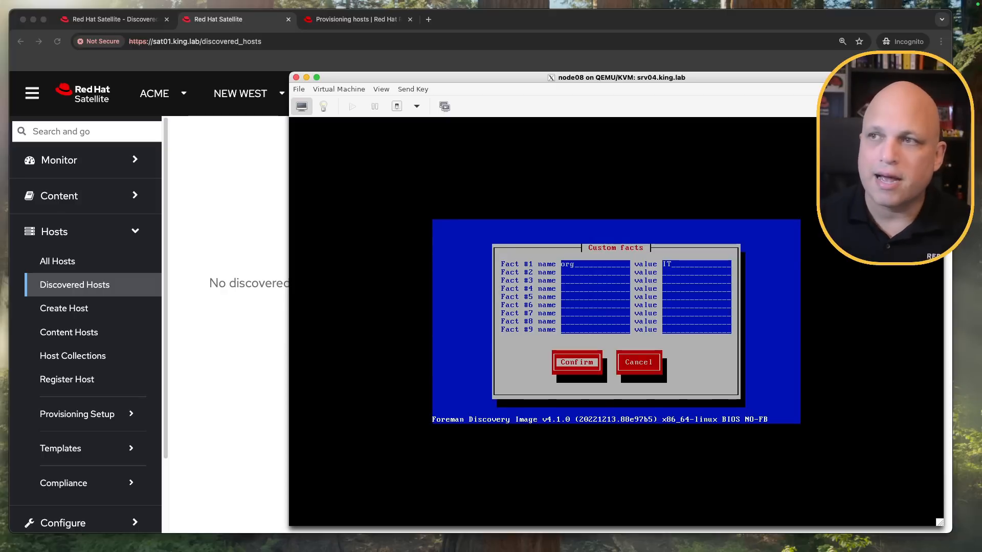
key(Return)
drag(573, 80, 592, 102)
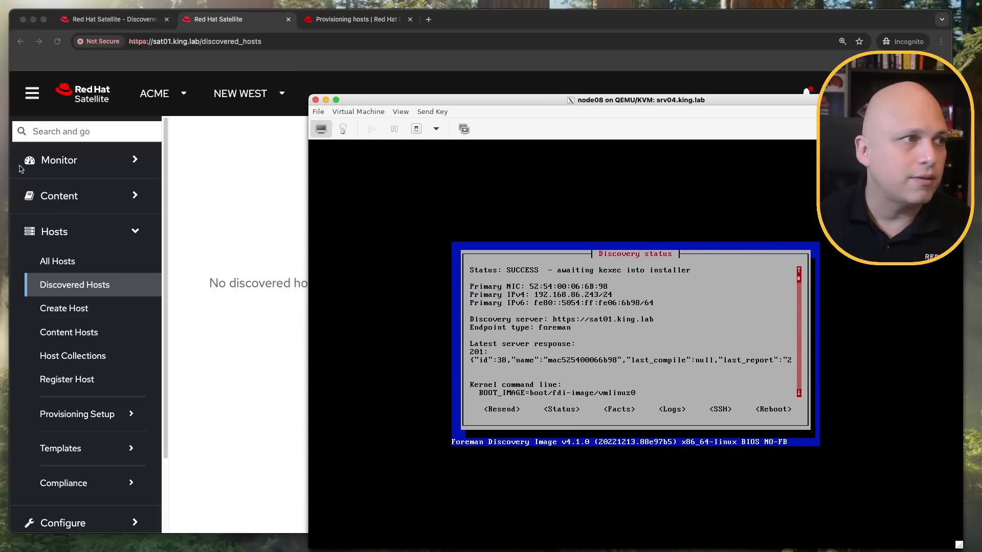
Step: Bring up the node09 console, choose discovery with DHCP on the enp1s0 interface, and accept the server credentials
key(ctrl+Up)
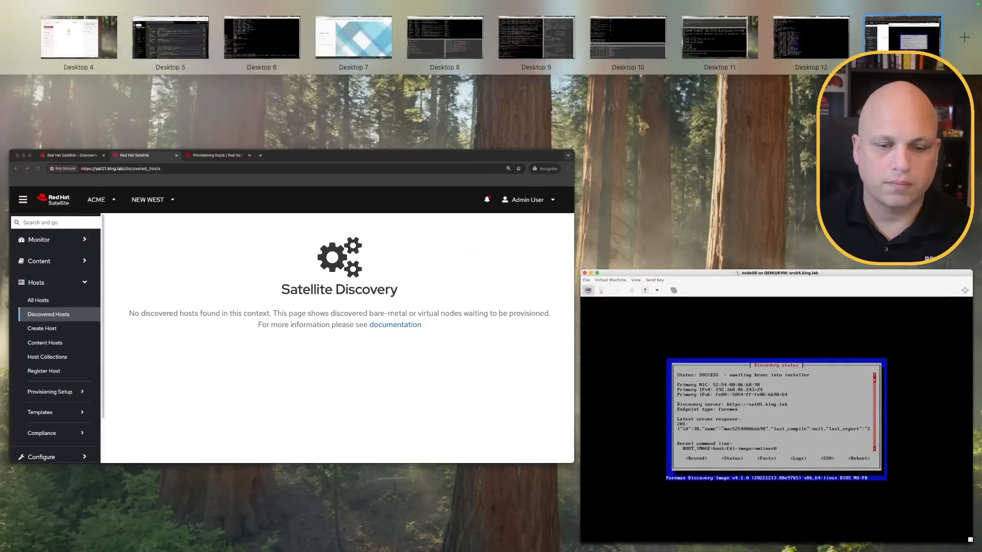
key(ctrl+Up)
drag(198, 526, 462, 58)
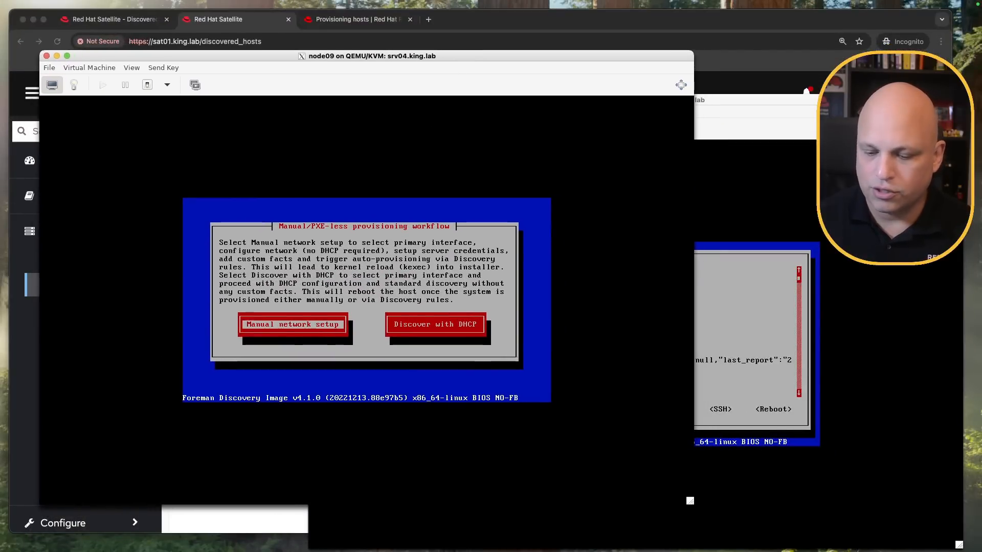
key(Tab)
key(Return)
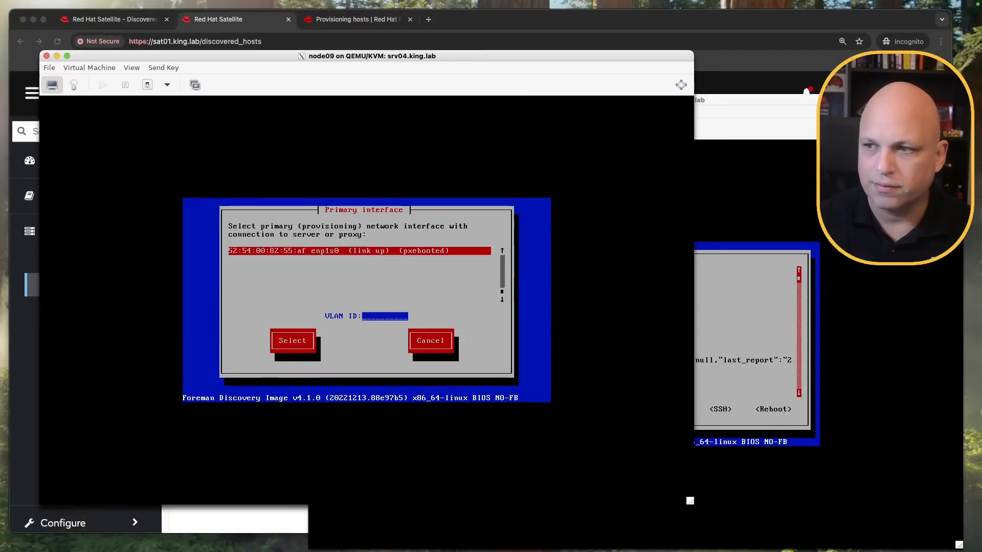
key(Tab)
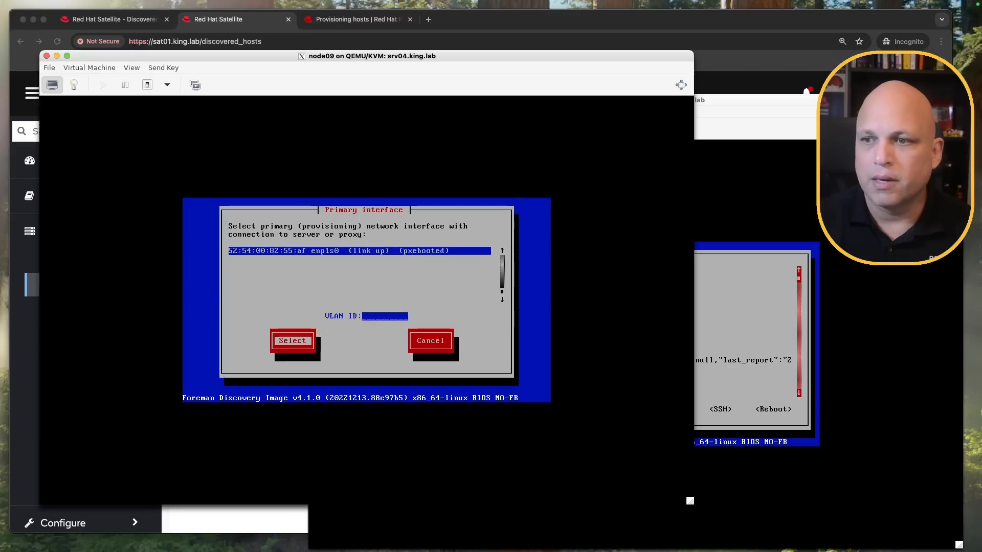
key(Return)
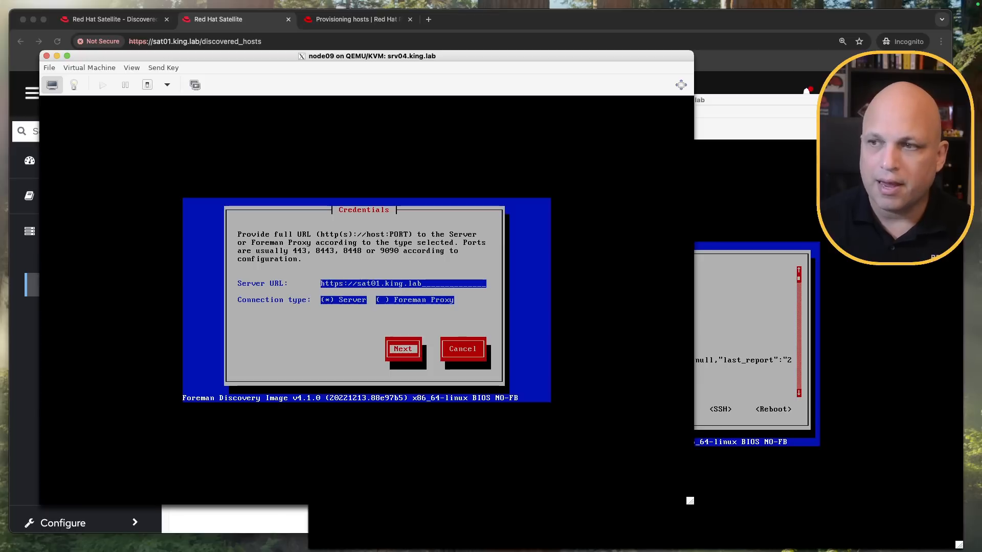
key(Return)
Step: Enter org as the name of custom fact #1 on node09
text(organization)
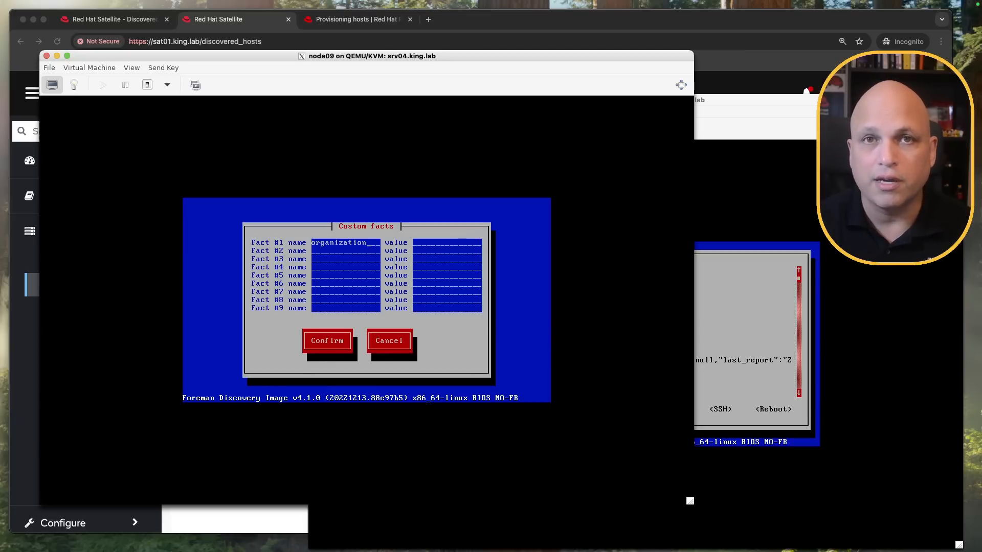
key(BackSpace)
key(BackSpace)
key(BackSpace)
key(BackSpace)
key(BackSpace)
key(BackSpace)
key(BackSpace)
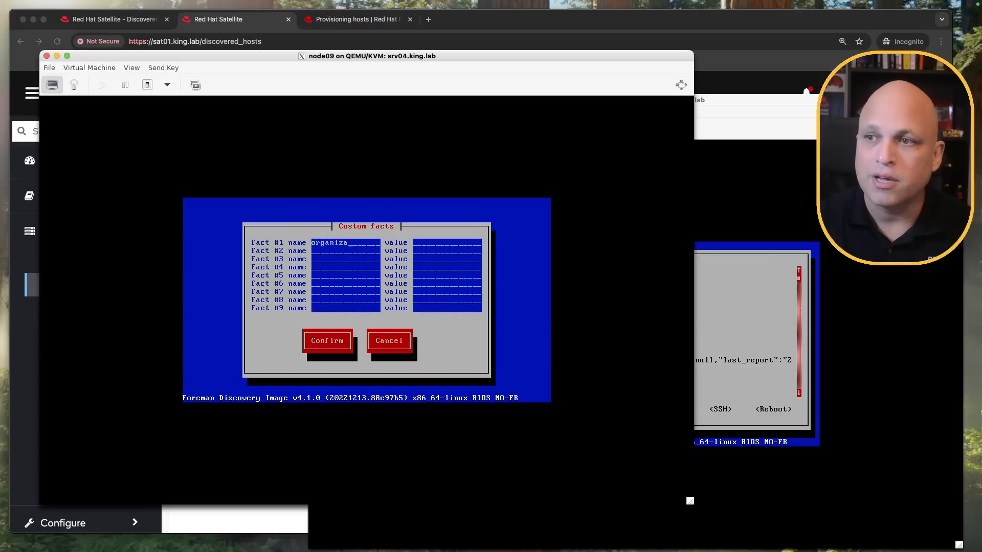
key(BackSpace)
key(BackSpace)
key(BackSpace)
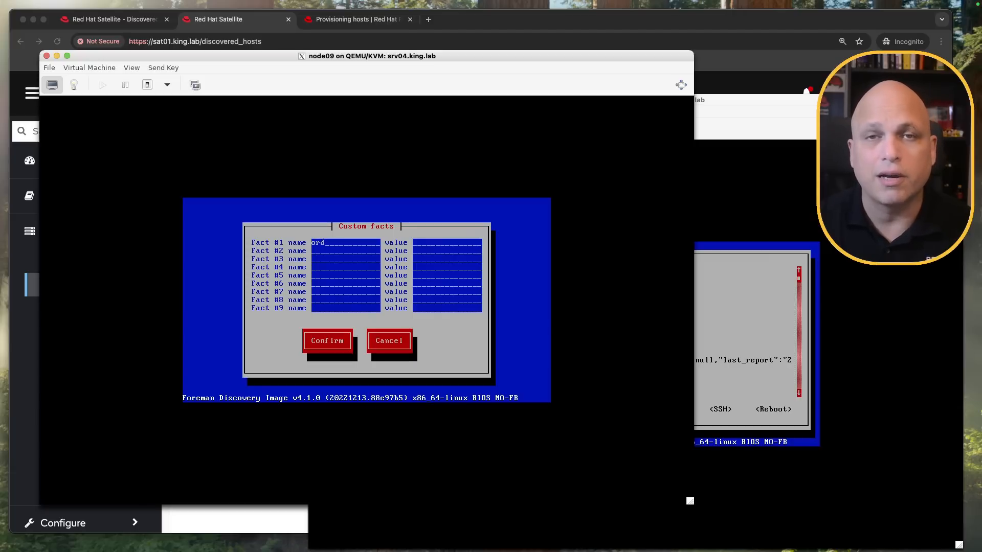
key(BackSpace)
text(g)
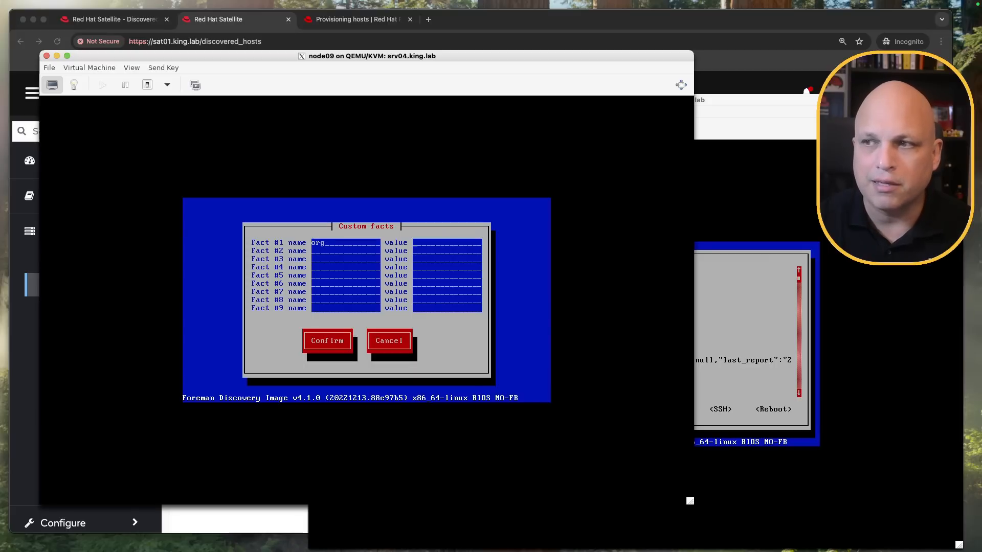
Step: Set the org fact's value to ADM on node09 and confirm the custom facts
key(Tab)
text(ADM)
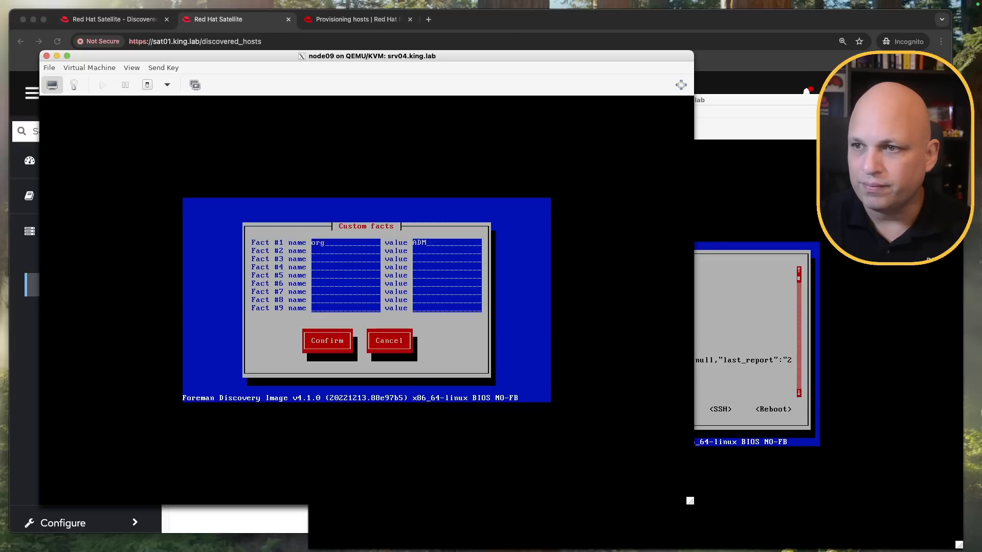
key(Tab)
key(Tab)
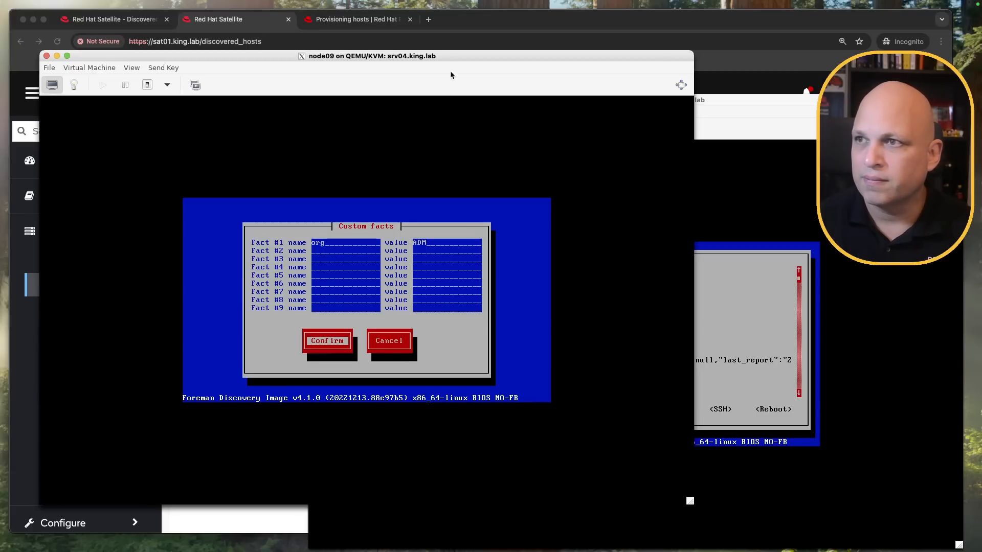
drag(456, 66, 441, 109)
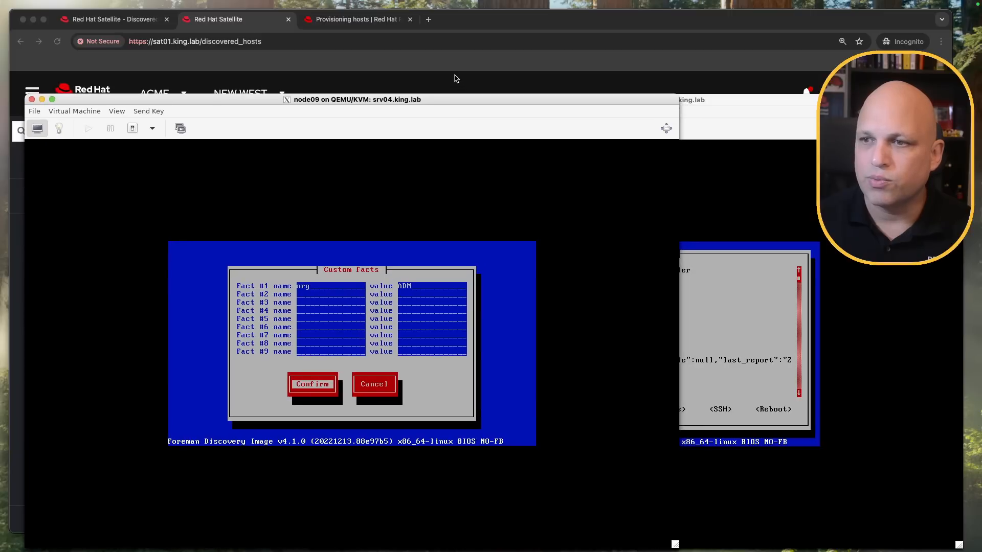
key(Return)
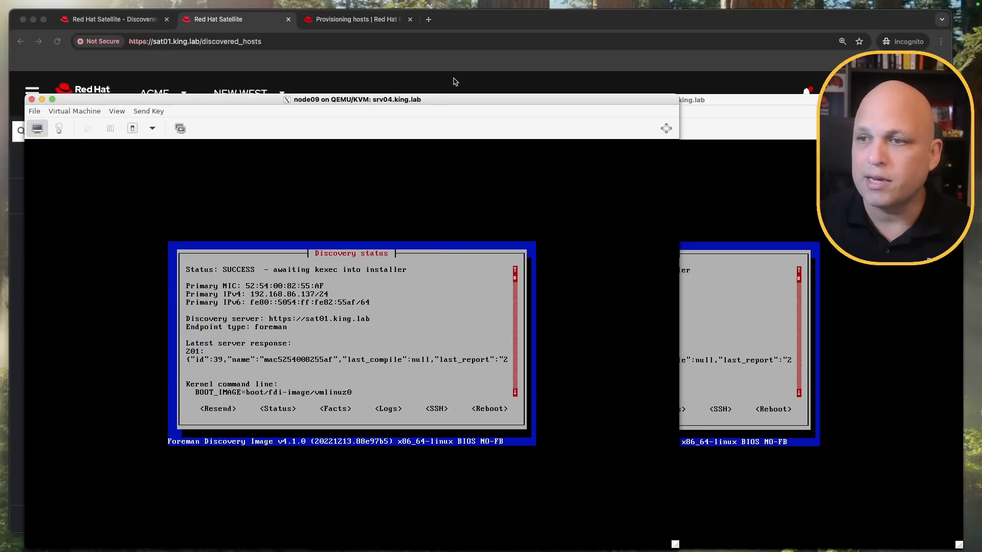
Step: Switch back to the Satellite browser window, reload the discovered hosts, and check the provisioning options of mac525400066b98
click(478, 23)
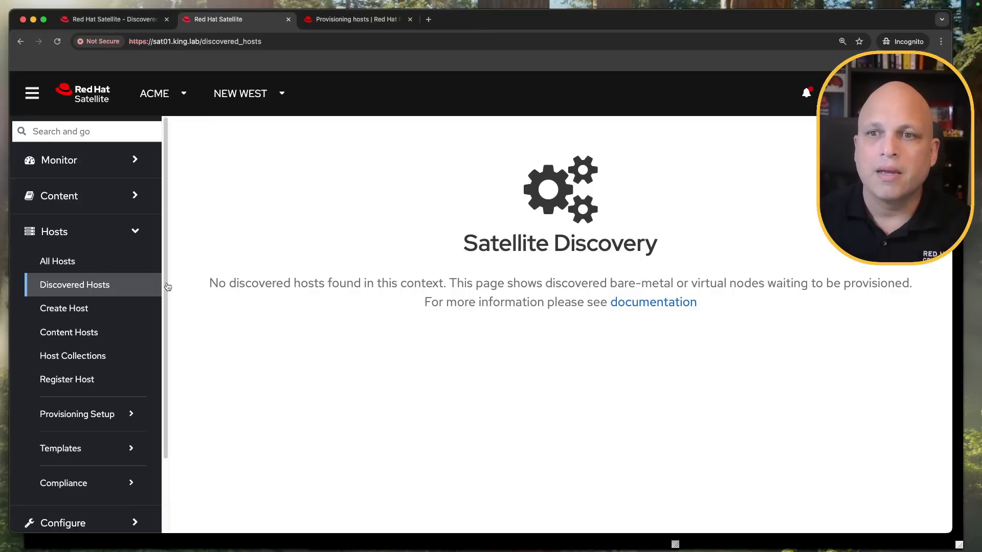
right_click(276, 211)
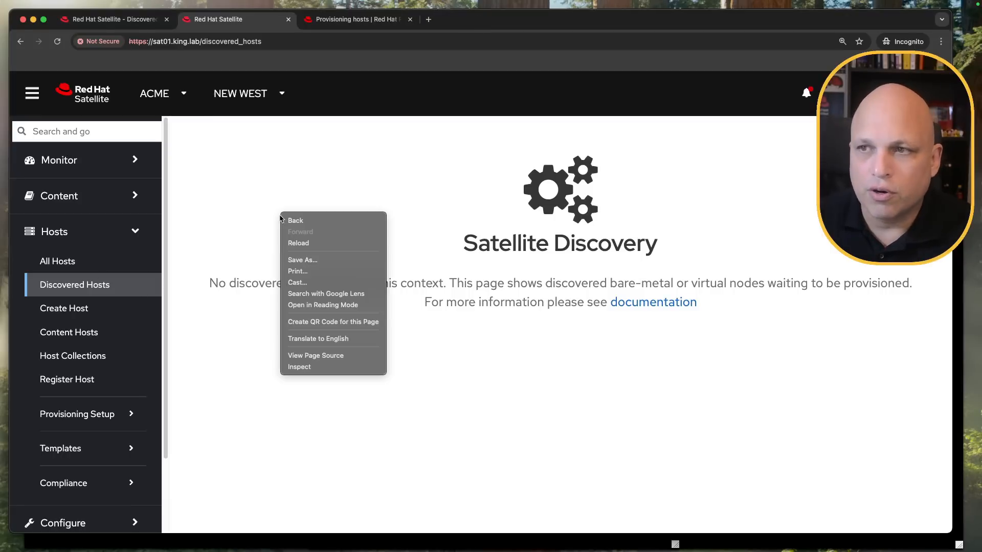
click(315, 242)
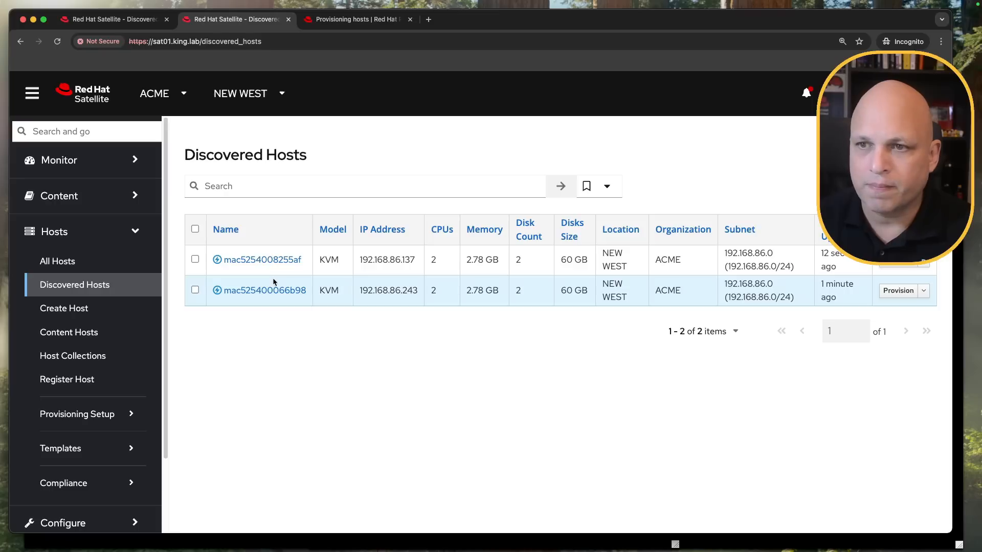
click(923, 291)
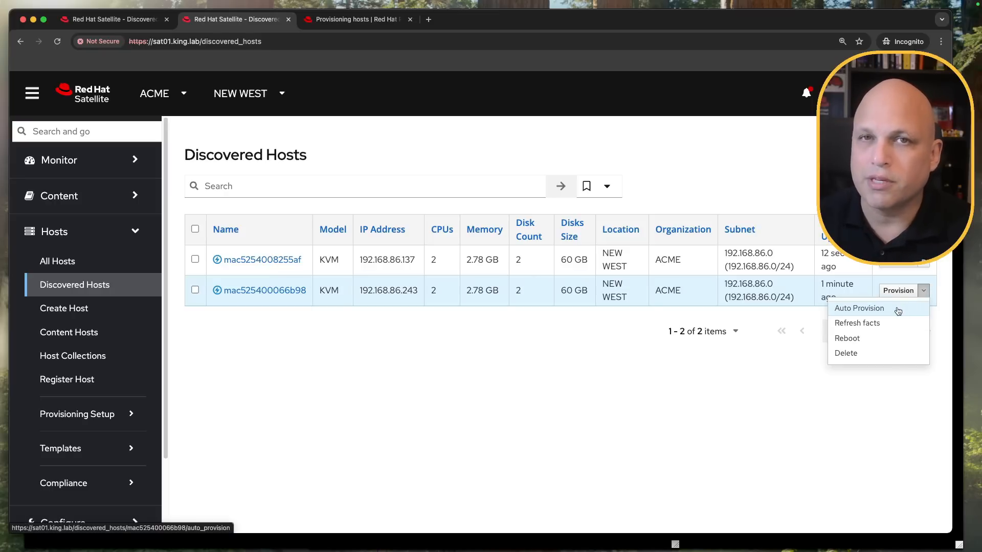
click(568, 374)
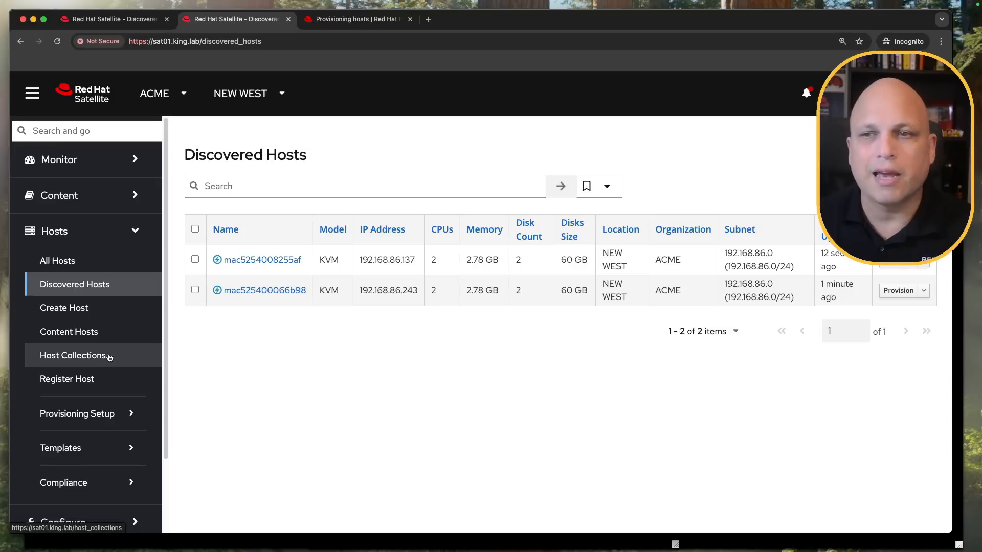
Step: Open the discovery rules and list the discovered hosts matching the By_MAC rule
scroll(109, 358, down, 3)
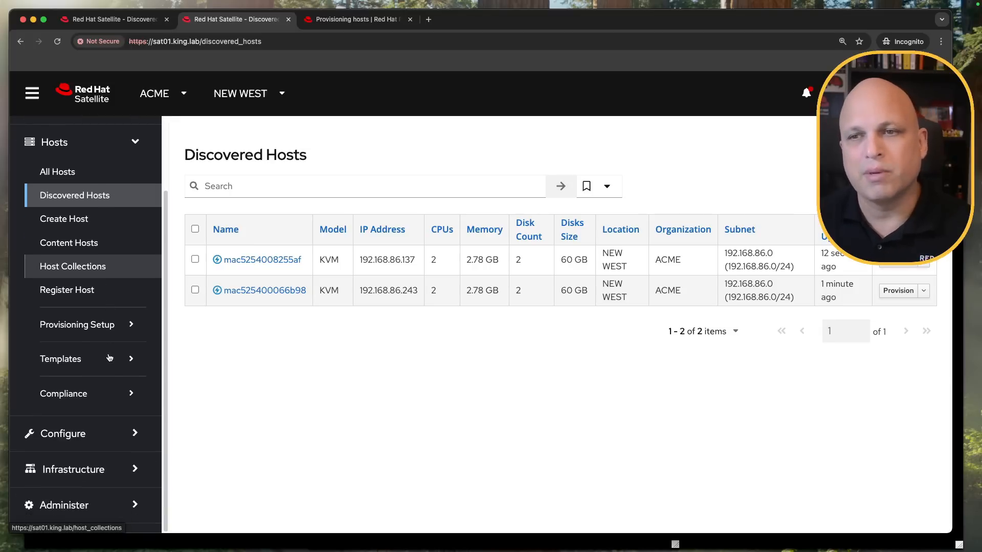
click(101, 442)
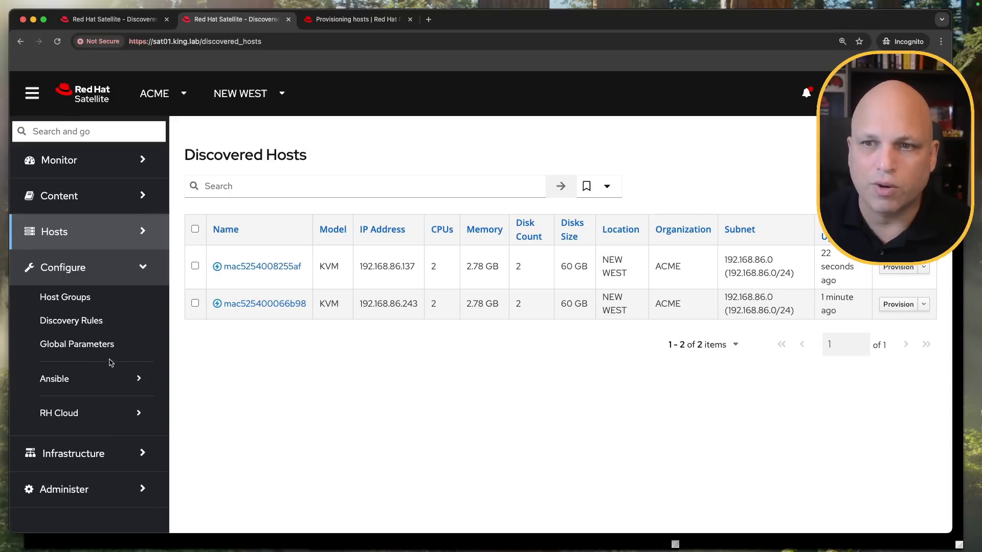
click(86, 321)
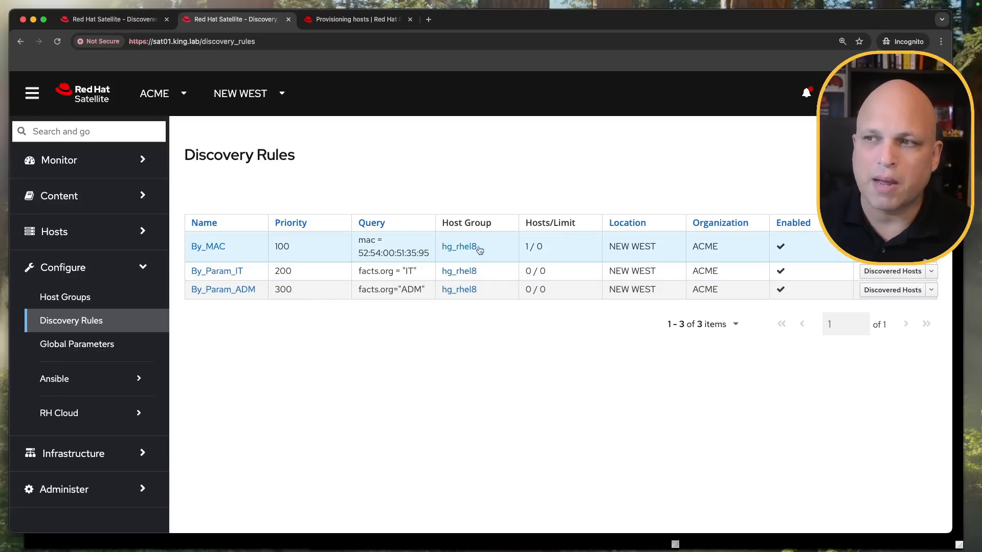
click(892, 246)
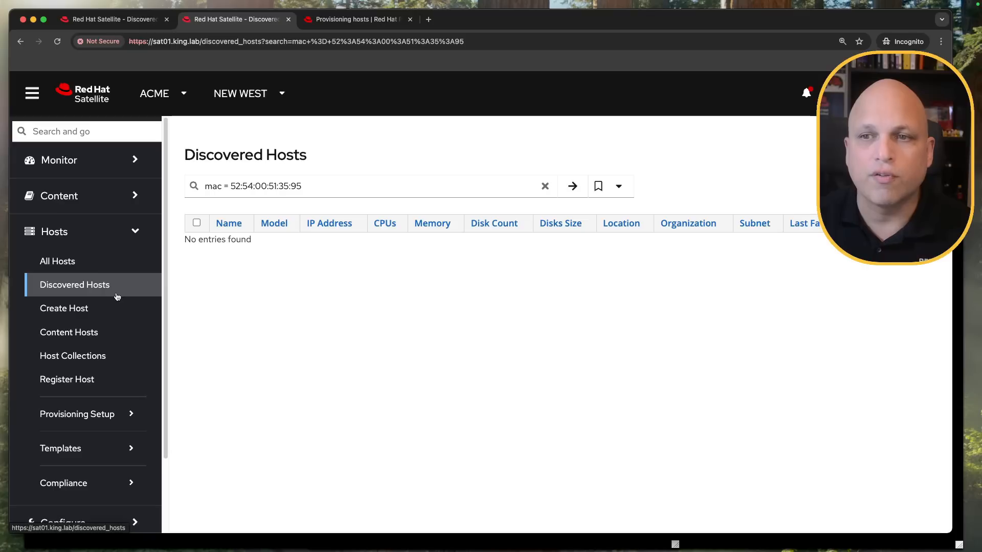
Step: Return to the discovery rules and list the discovered hosts matching the By_Param_IT rule
scroll(133, 327, down, 3)
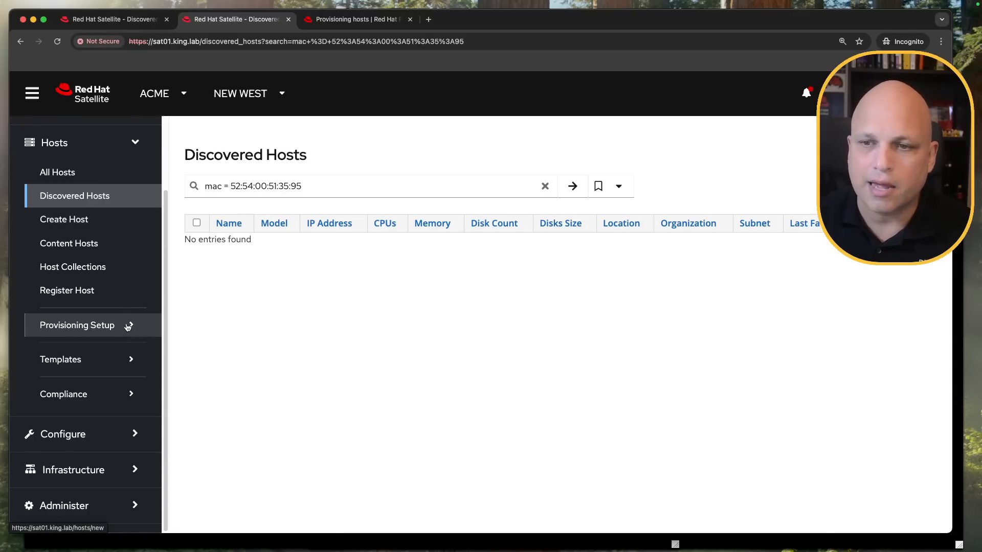
click(90, 436)
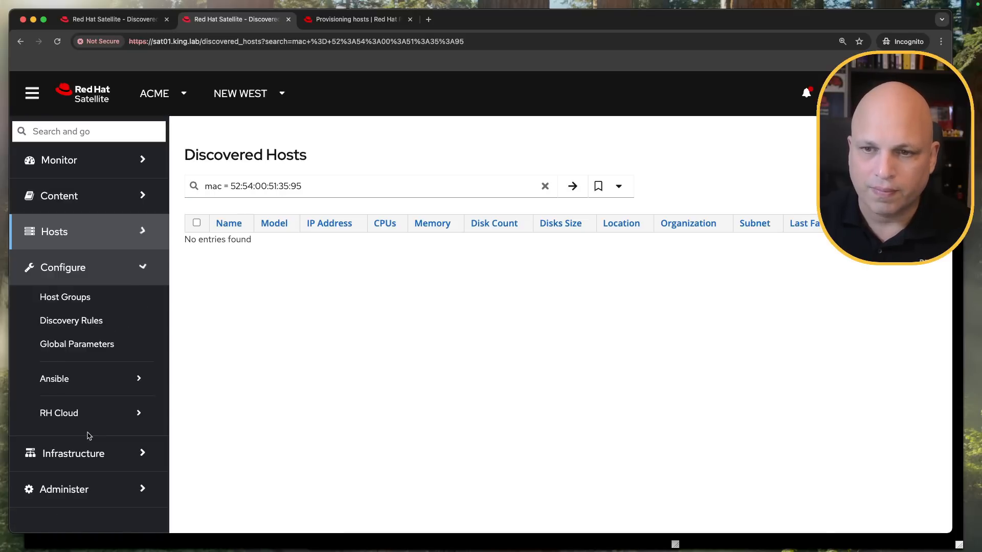
click(103, 321)
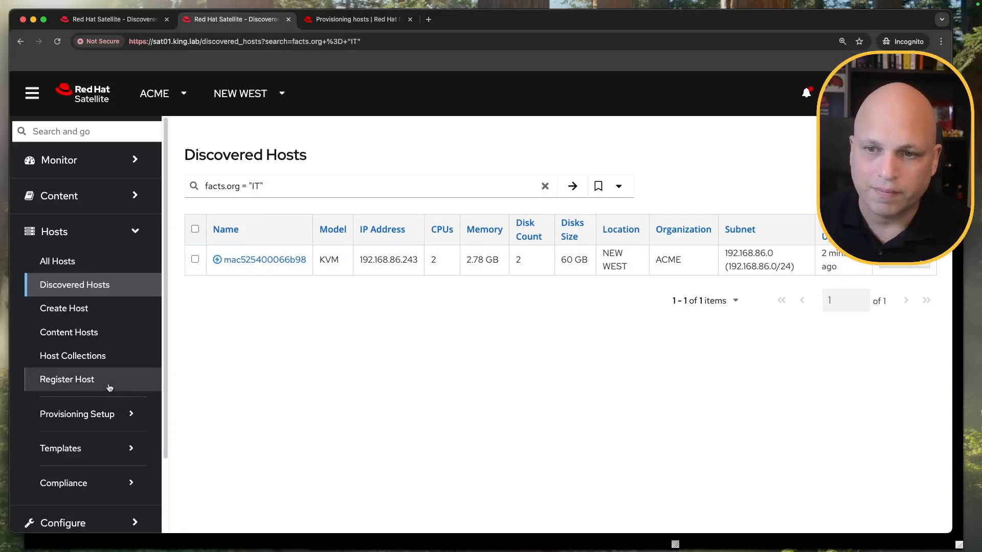
Step: Return to the discovery rules and list the discovered hosts matching the By_Param_ADM rule
scroll(97, 394, down, 3)
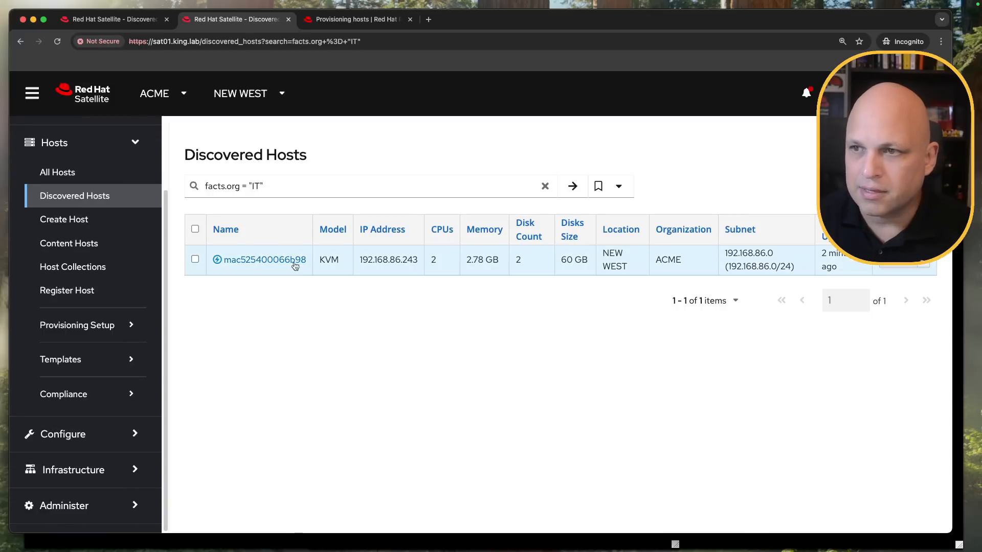
click(95, 440)
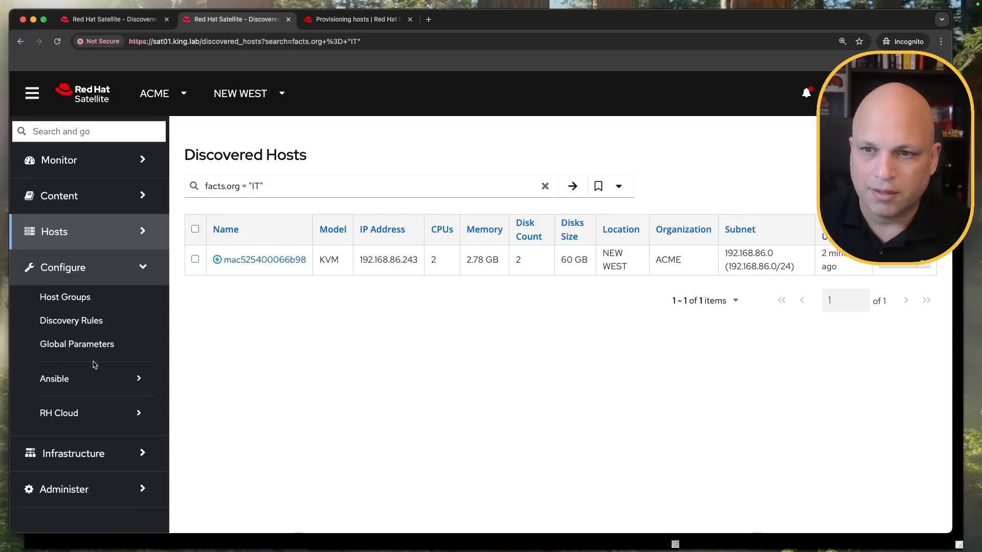
click(101, 322)
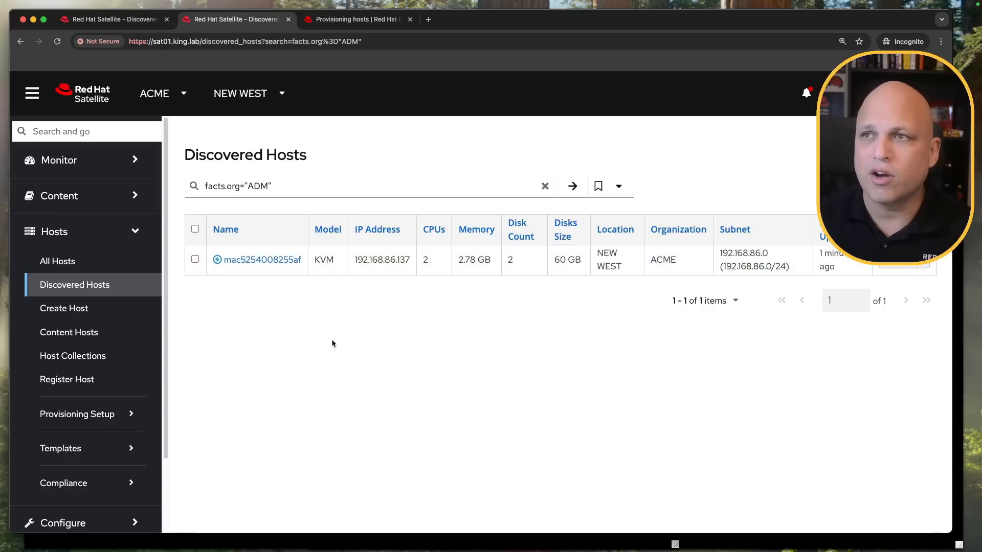
super+click(257, 260)
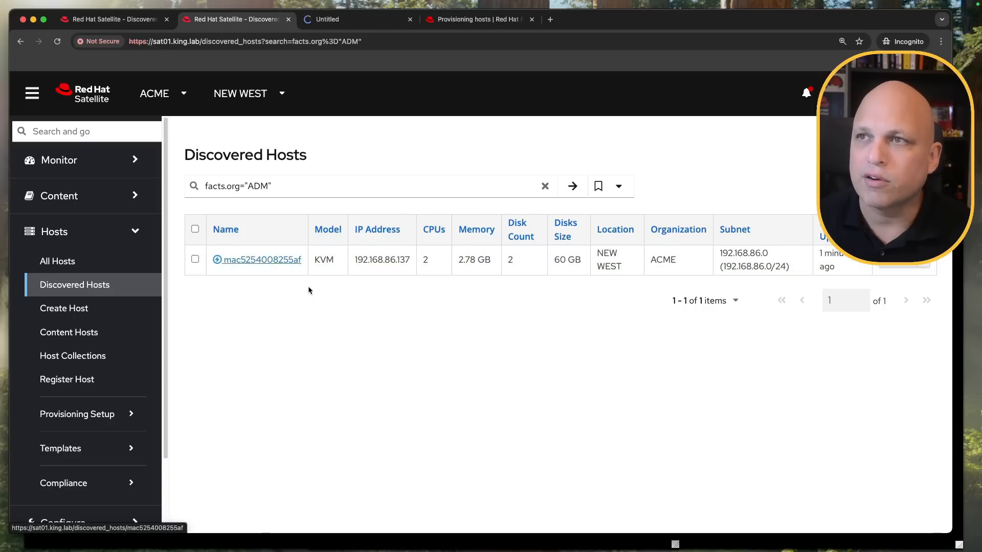
click(367, 21)
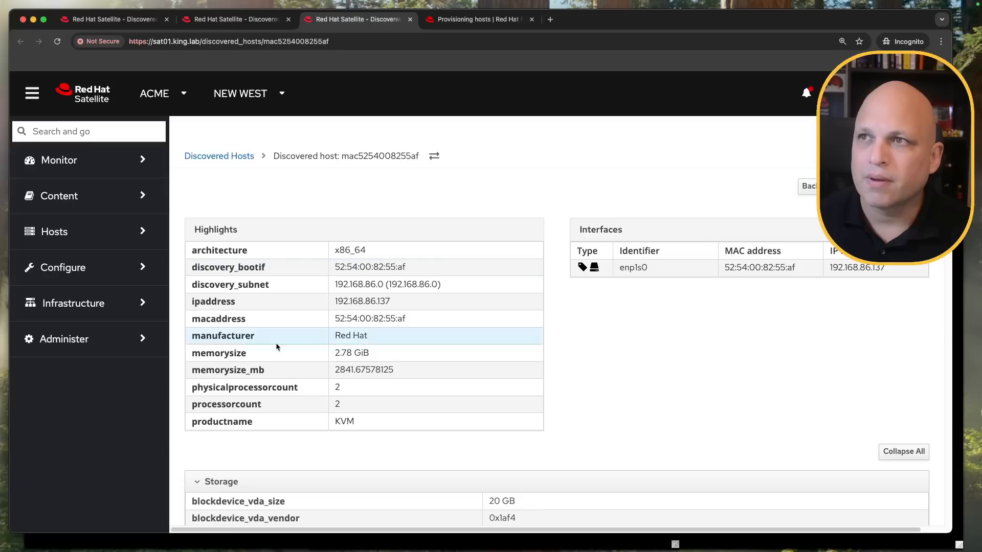
scroll(498, 360, down, 1)
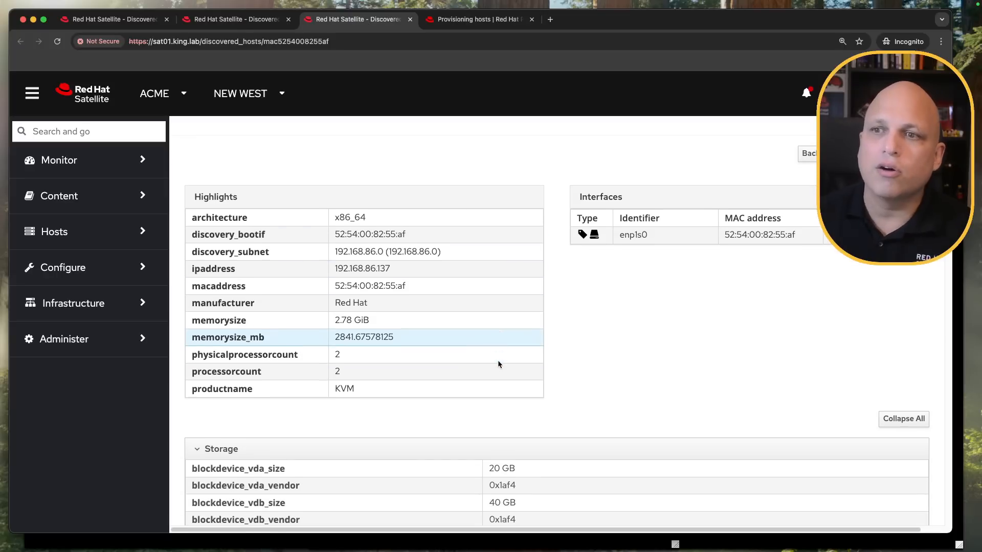
scroll(519, 370, up, 1)
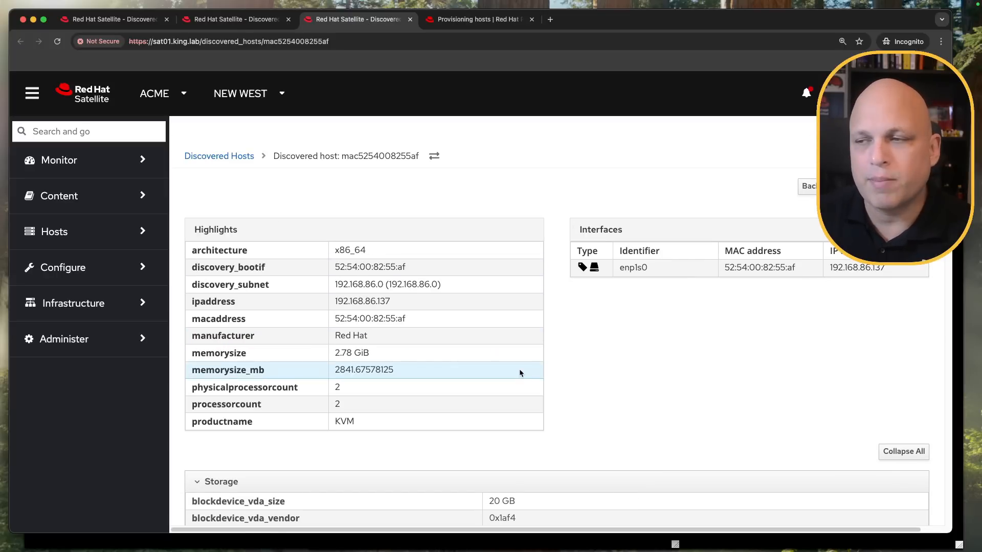
scroll(475, 375, down, 1)
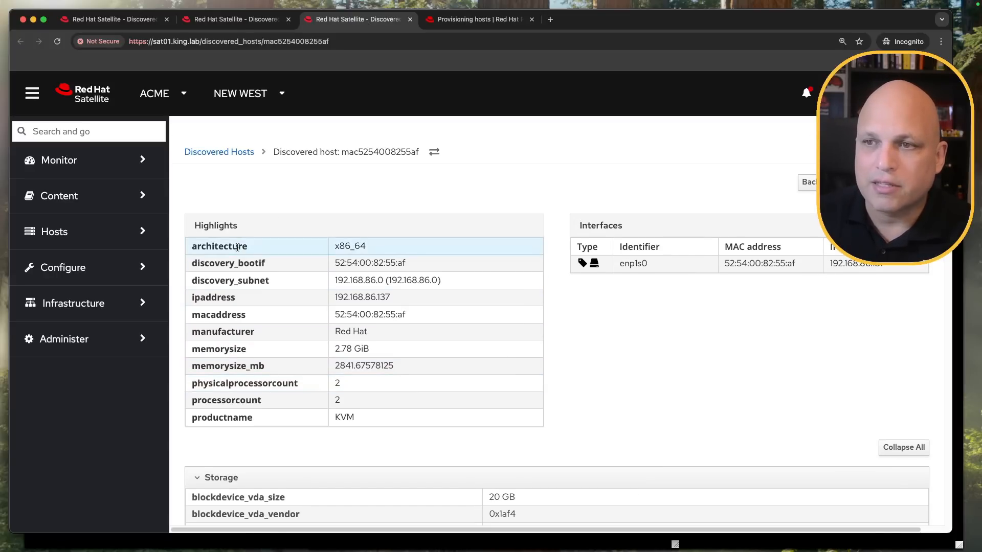
drag(369, 246, 330, 248)
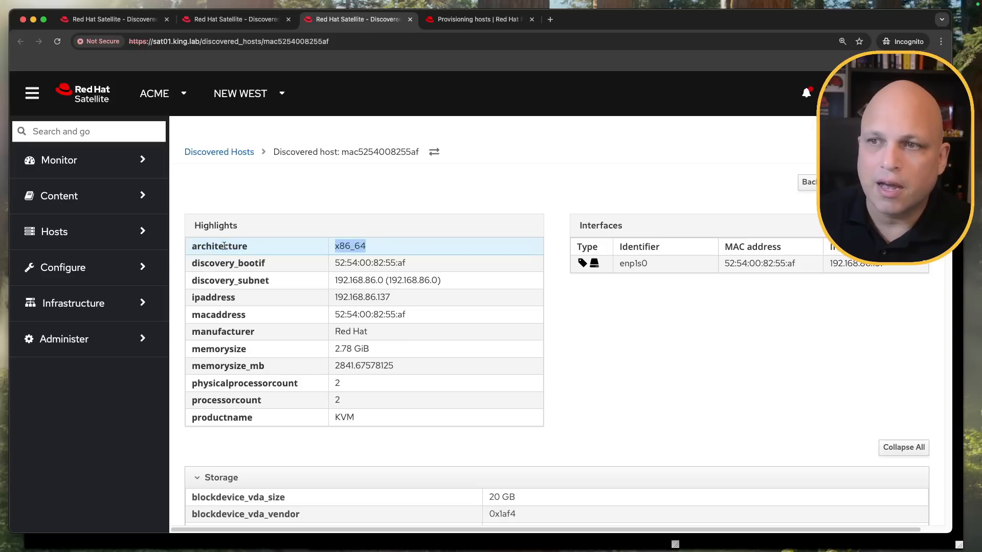
Step: Examine the host's storage, hardware, network, software and miscellaneous facts down to the custom org fact
scroll(431, 335, down, 6)
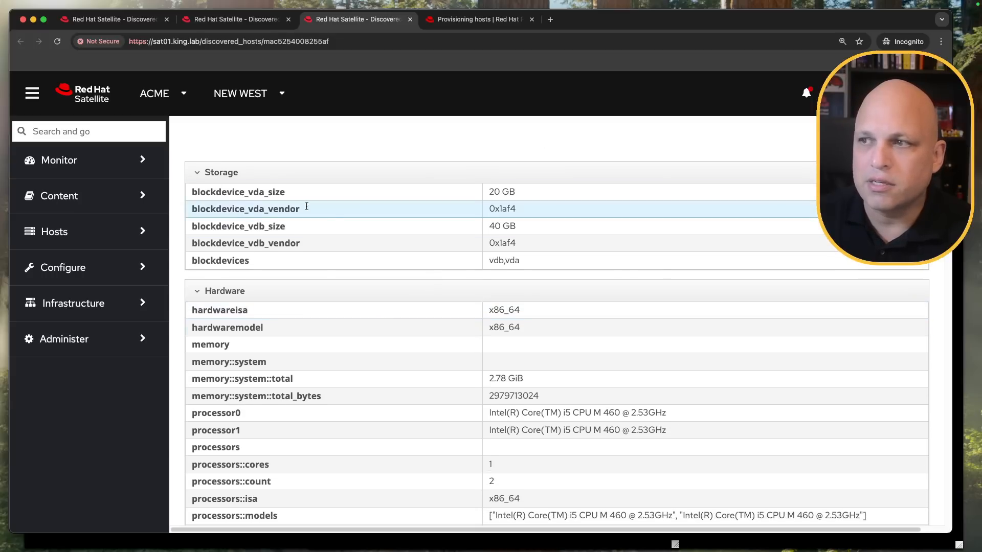
scroll(308, 299, down, 10)
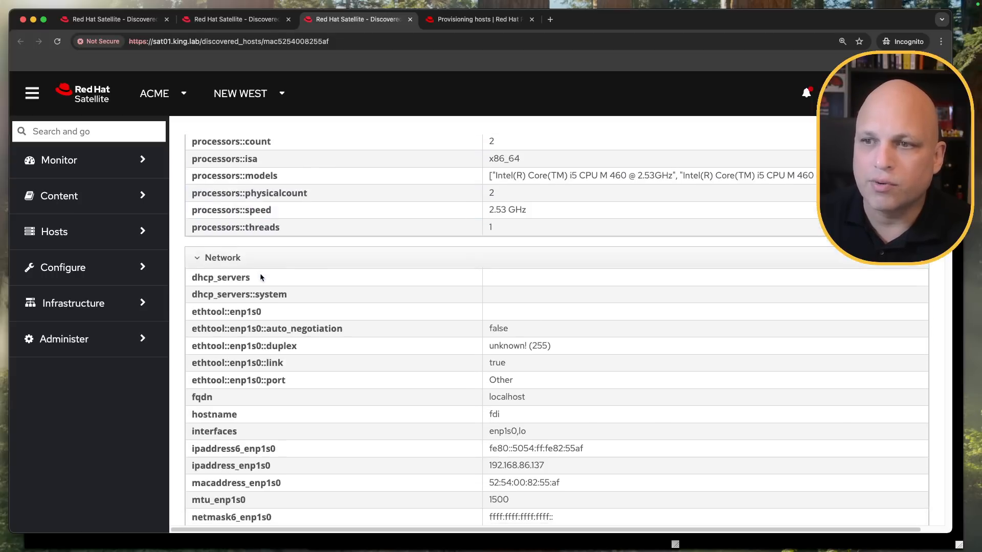
scroll(260, 286, down, 6)
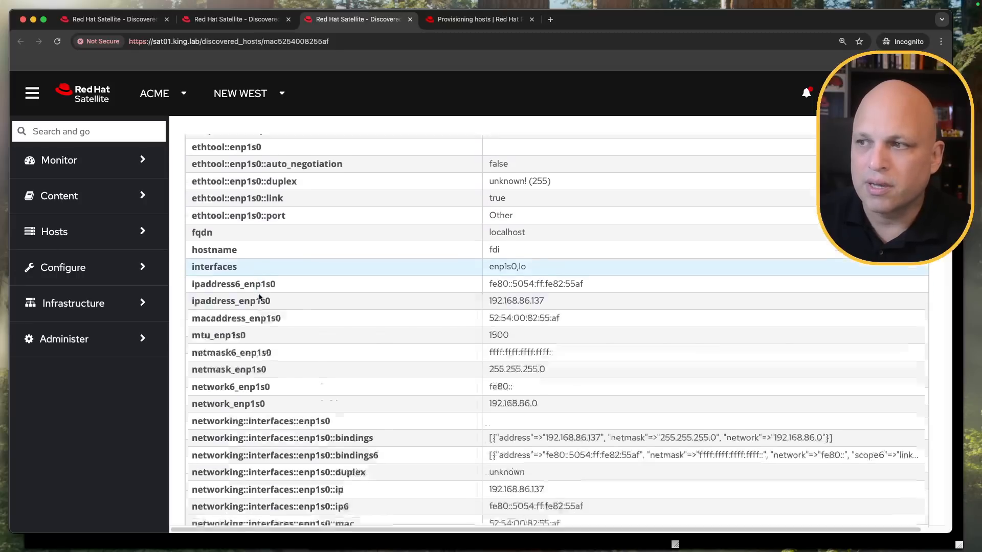
scroll(258, 295, down, 8)
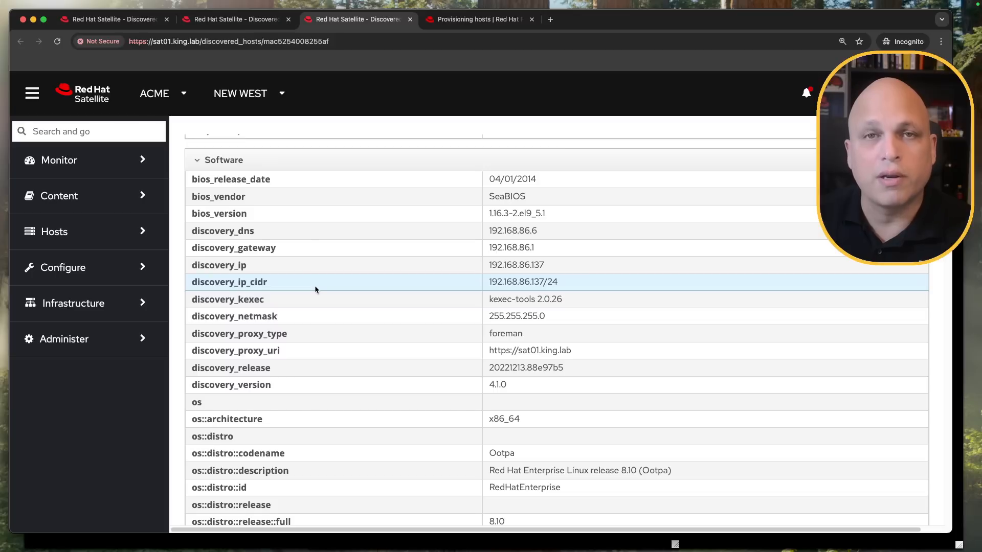
scroll(314, 290, down, 16)
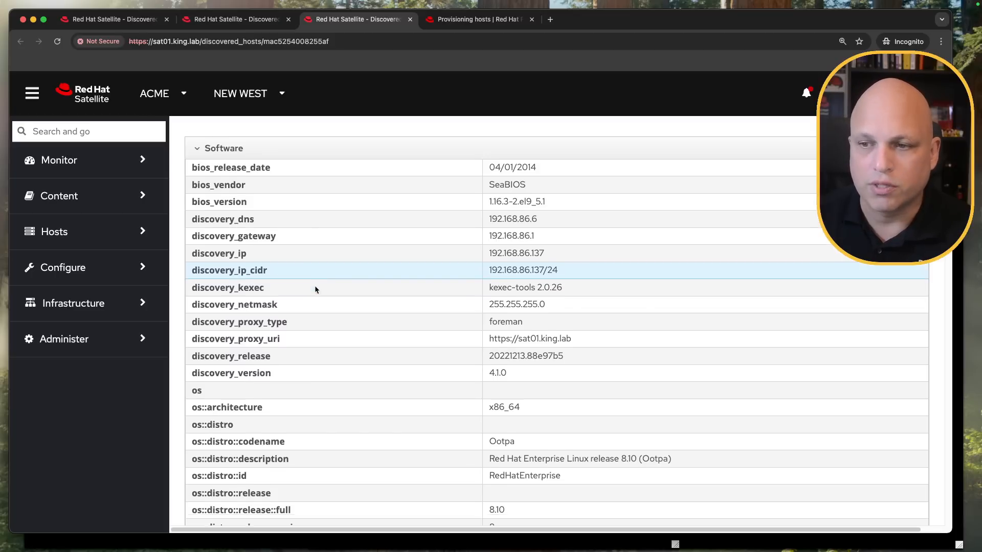
scroll(314, 290, down, 13)
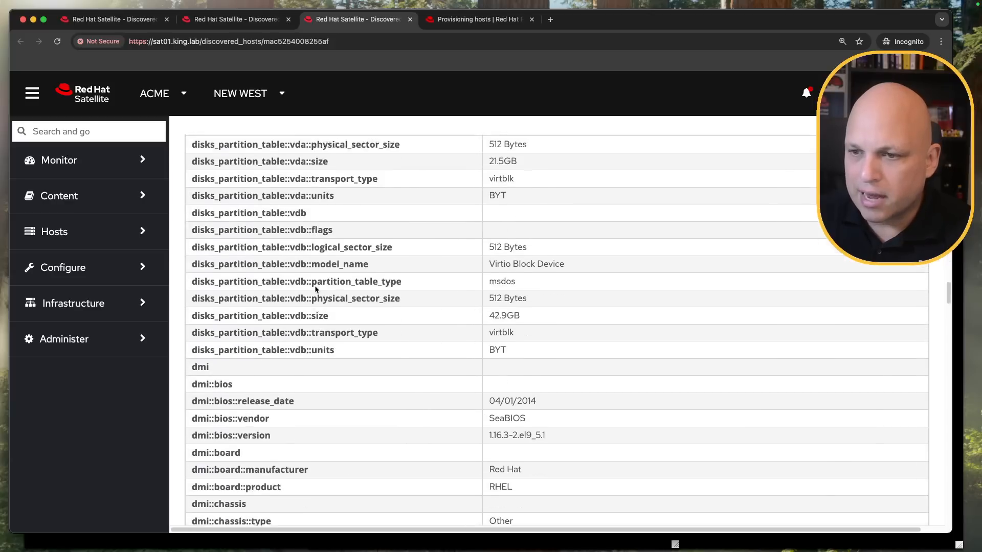
scroll(315, 289, down, 11)
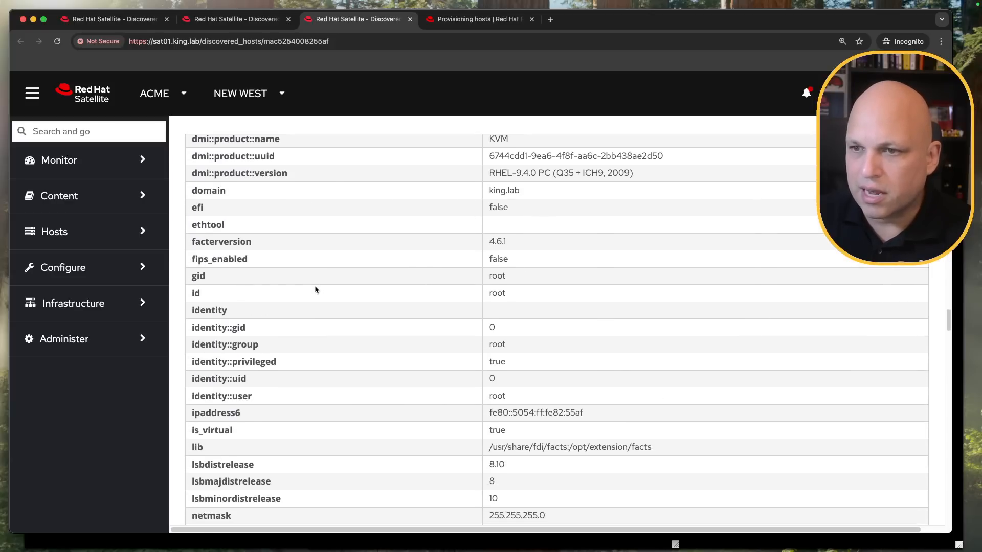
scroll(315, 290, down, 20)
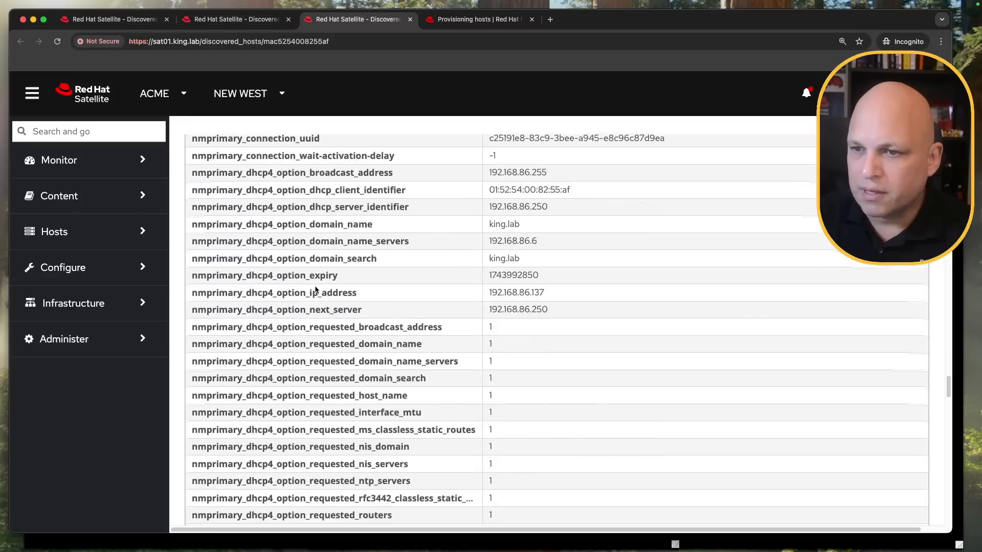
scroll(315, 287, up, 2)
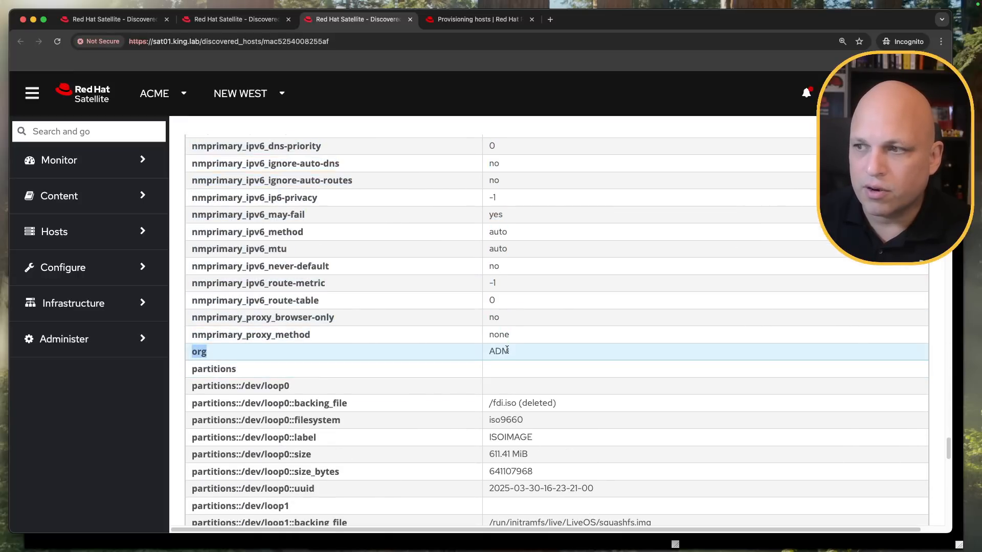
Step: Go back to the start of the Miscellaneous section, collapse and expand it, and look through its facts again
scroll(370, 327, up, 10)
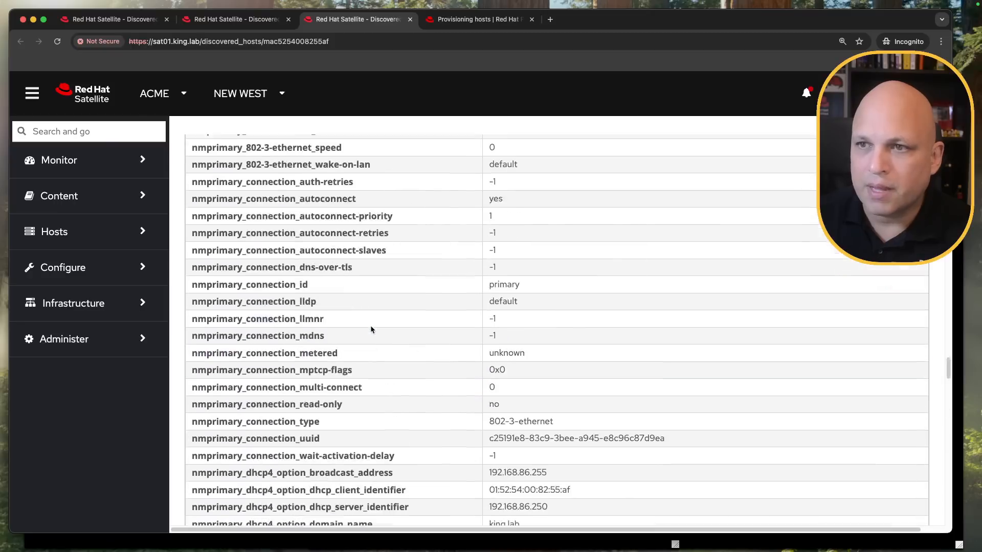
scroll(370, 329, up, 20)
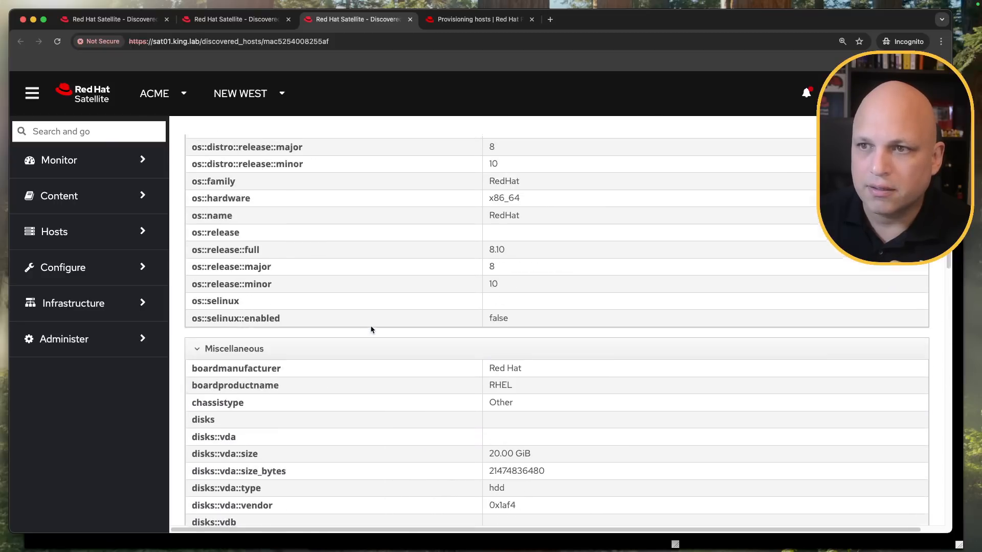
scroll(366, 329, down, 1)
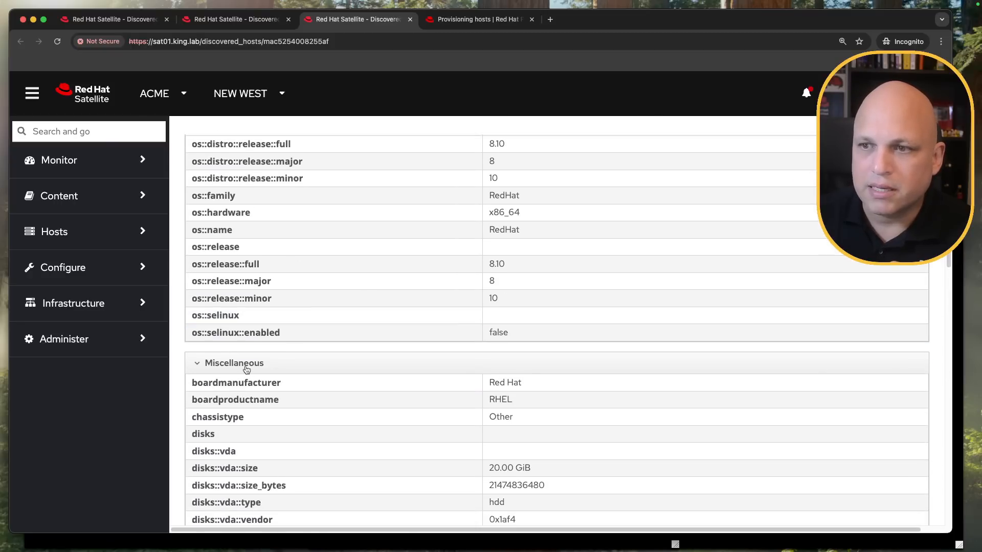
click(196, 363)
click(201, 488)
scroll(201, 488, down, 5)
scroll(367, 326, down, 15)
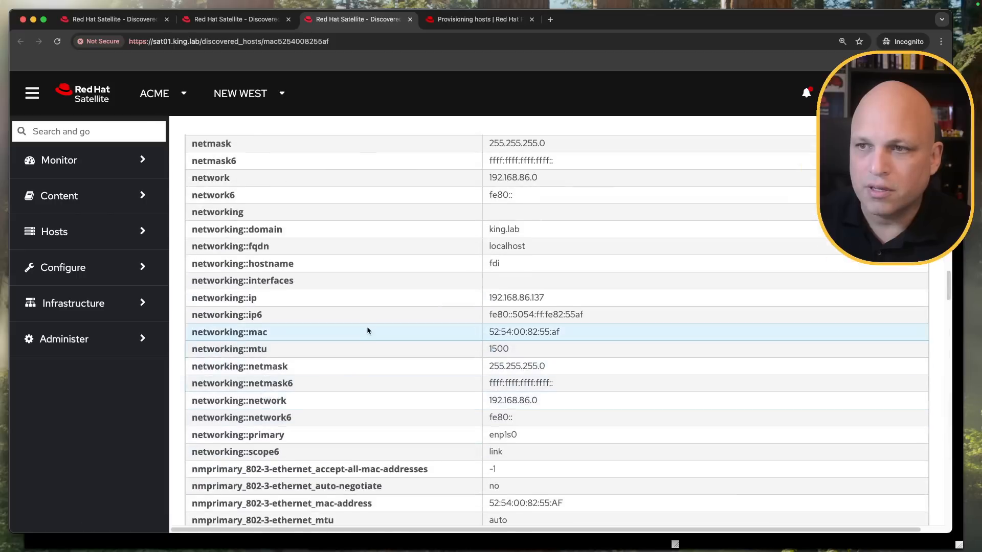
Step: Find "org" on the host's facts page, check its value, and close the host details tab
key(super+f)
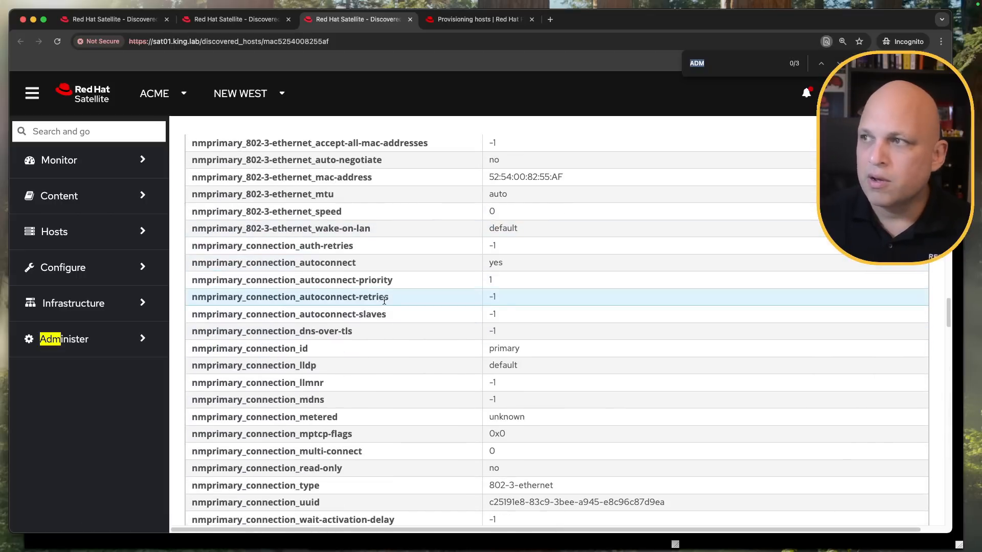
text(org)
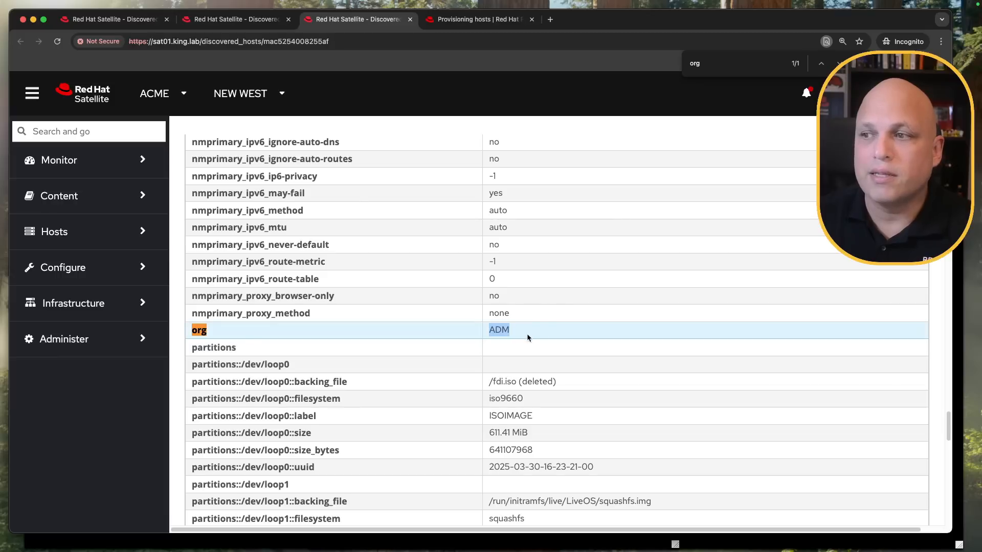
click(526, 334)
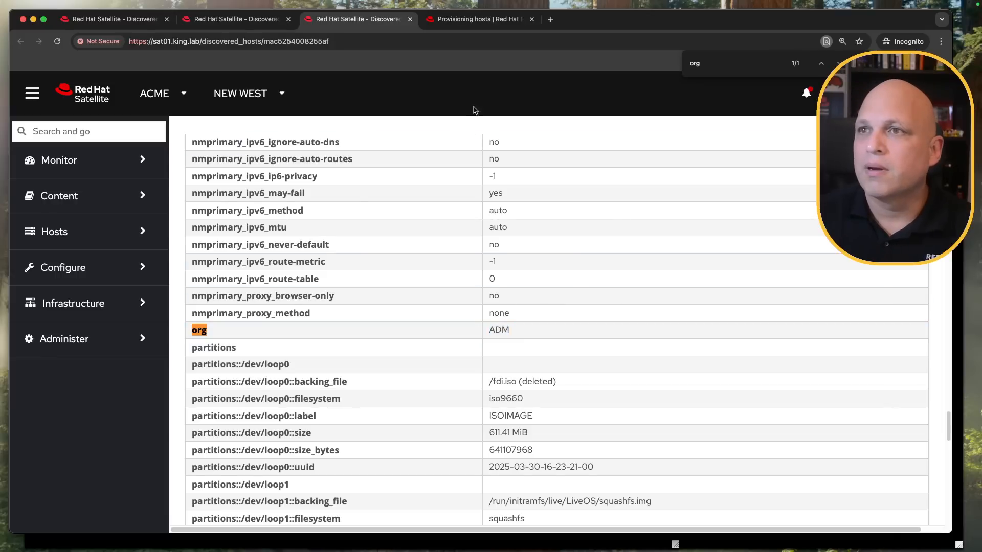
click(410, 20)
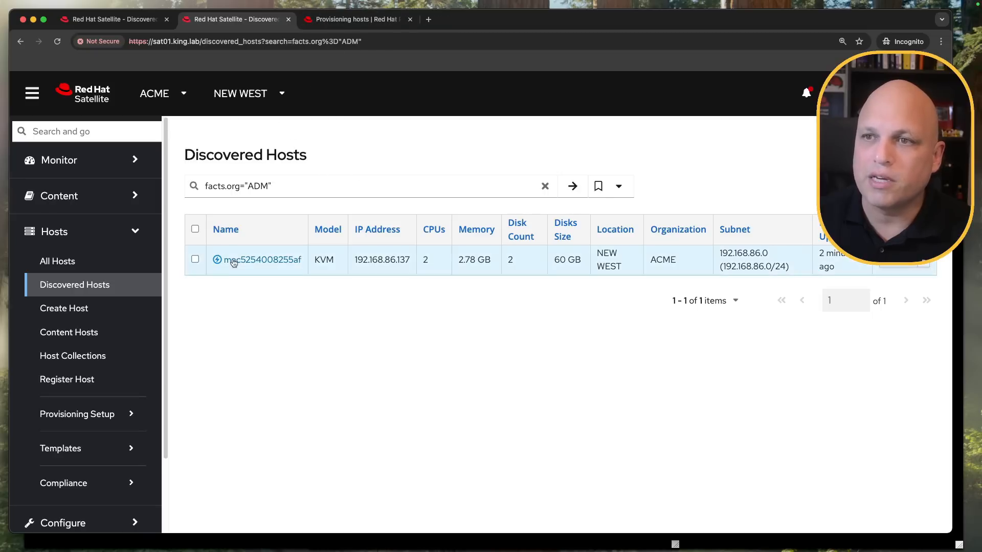
click(924, 265)
click(585, 383)
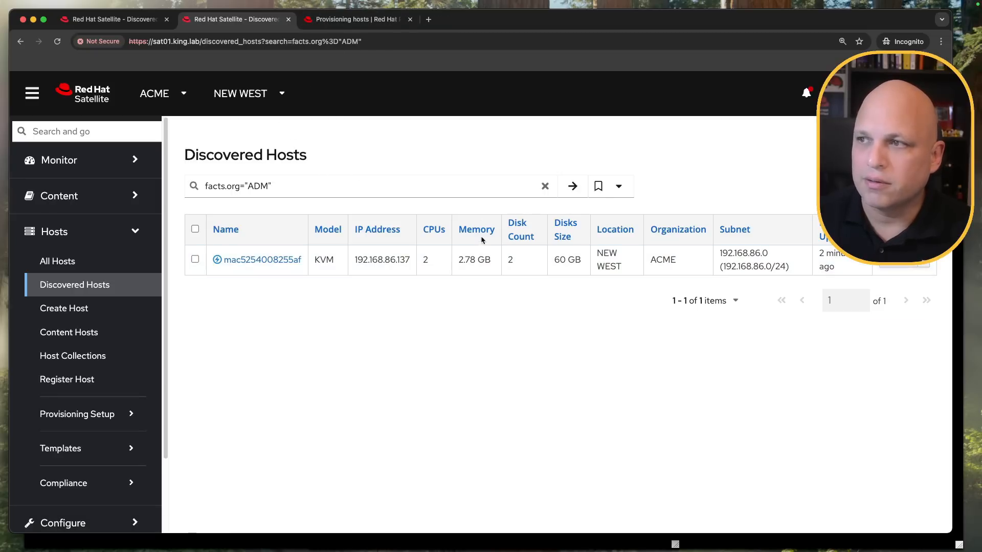
click(545, 185)
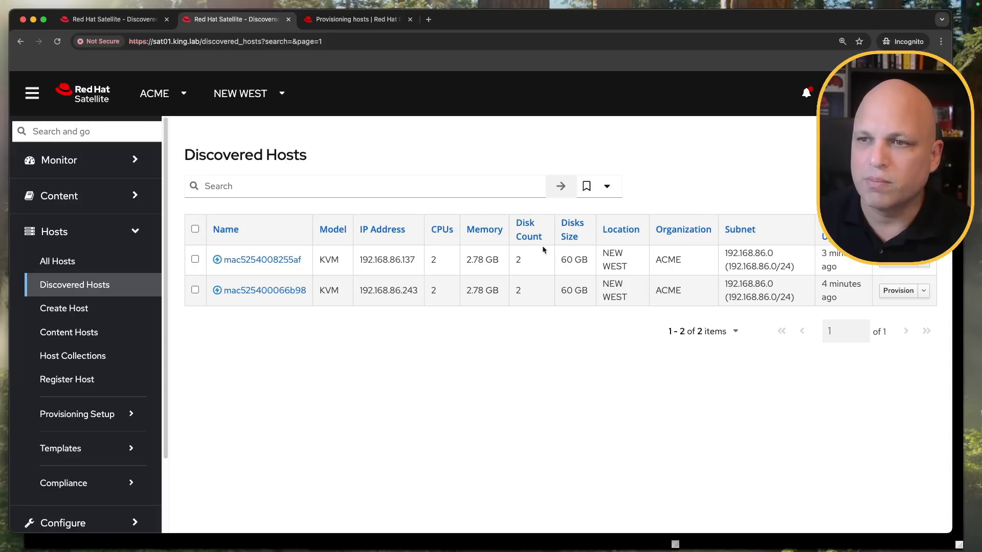
click(924, 263)
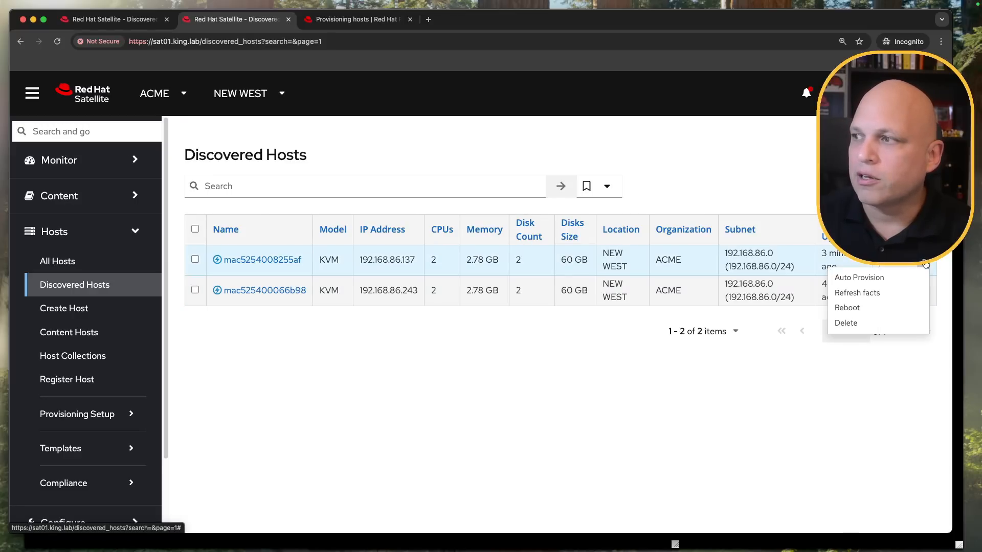
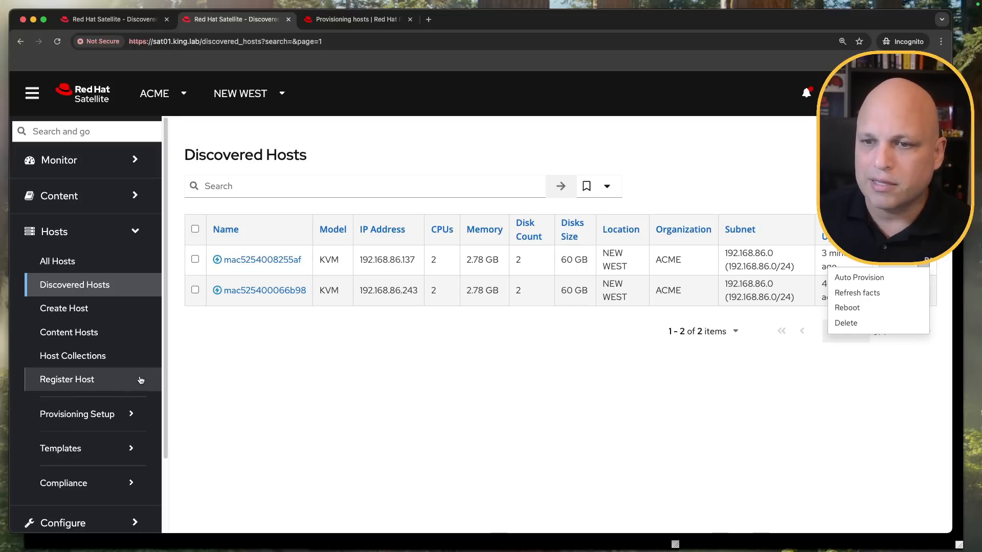
Step: Edit the By_Param_IT discovery rule so its search reads facts.org = "ITT" and submit the change
scroll(104, 400, down, 3)
click(77, 434)
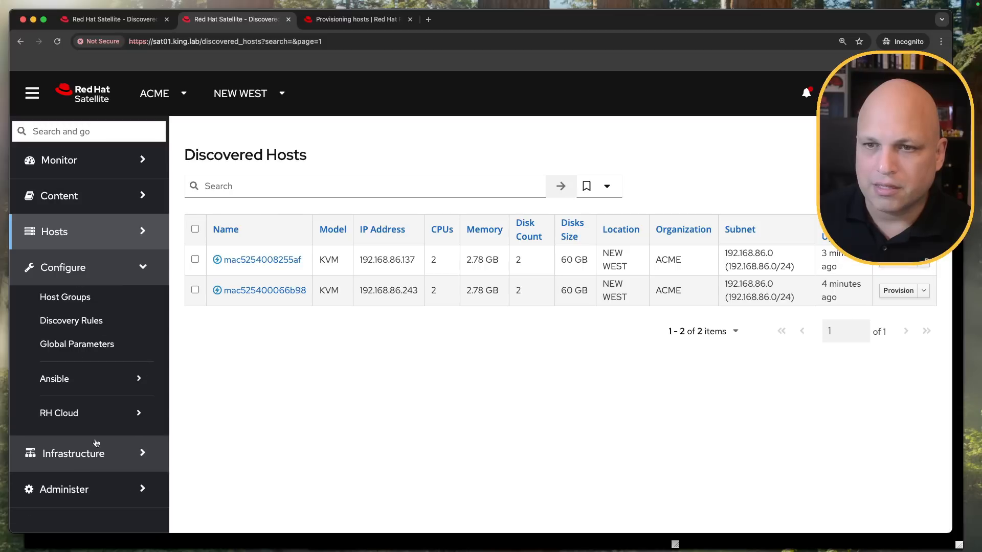
click(97, 319)
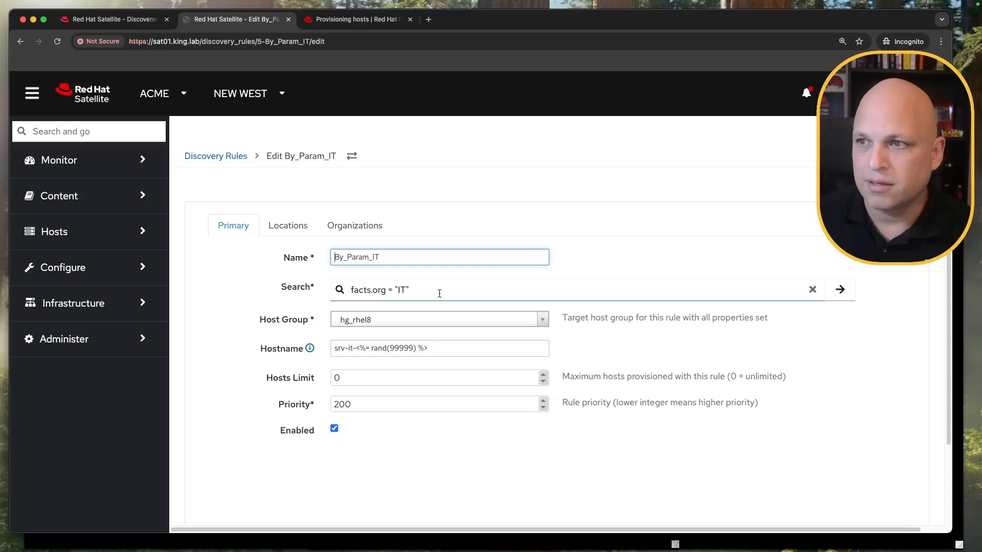
click(406, 291)
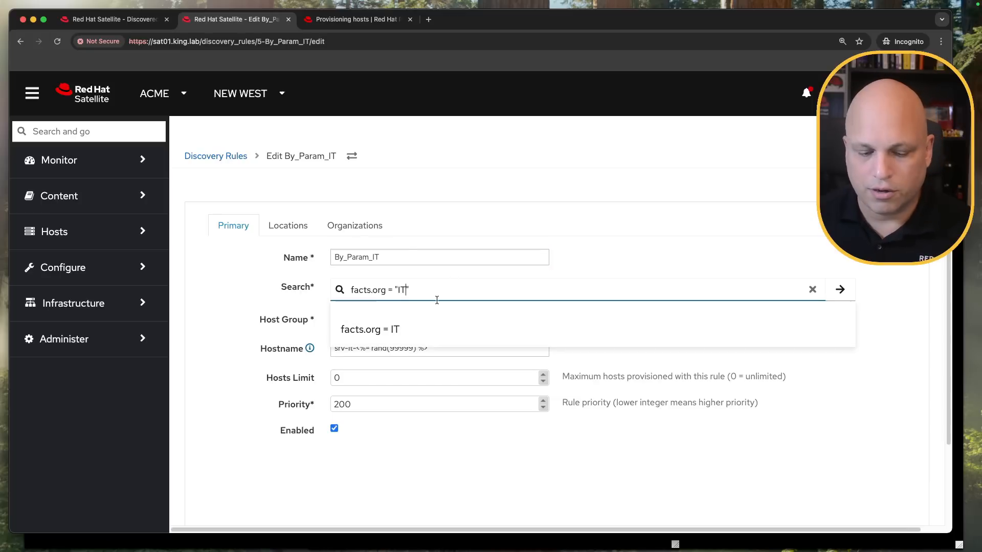
text(T)
scroll(246, 363, down, 3)
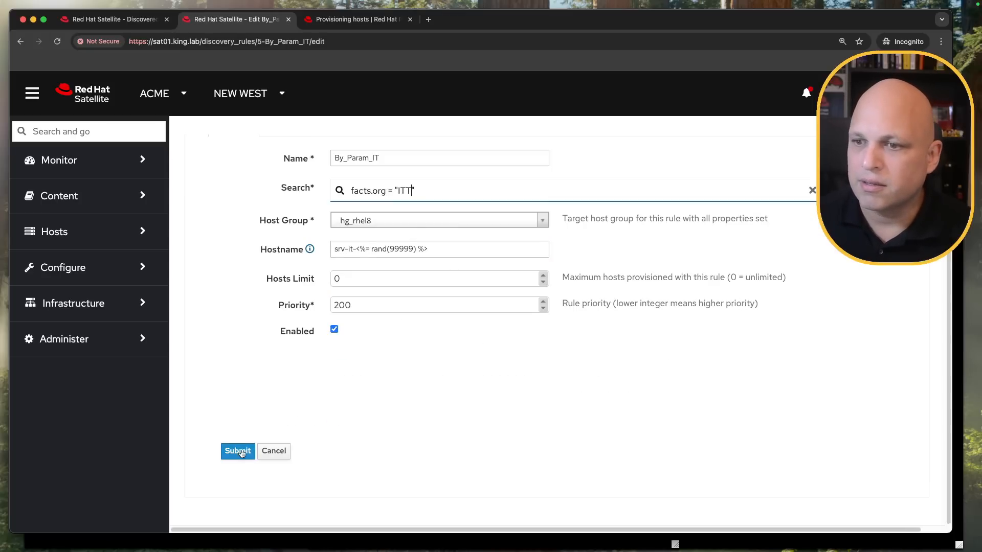
click(241, 450)
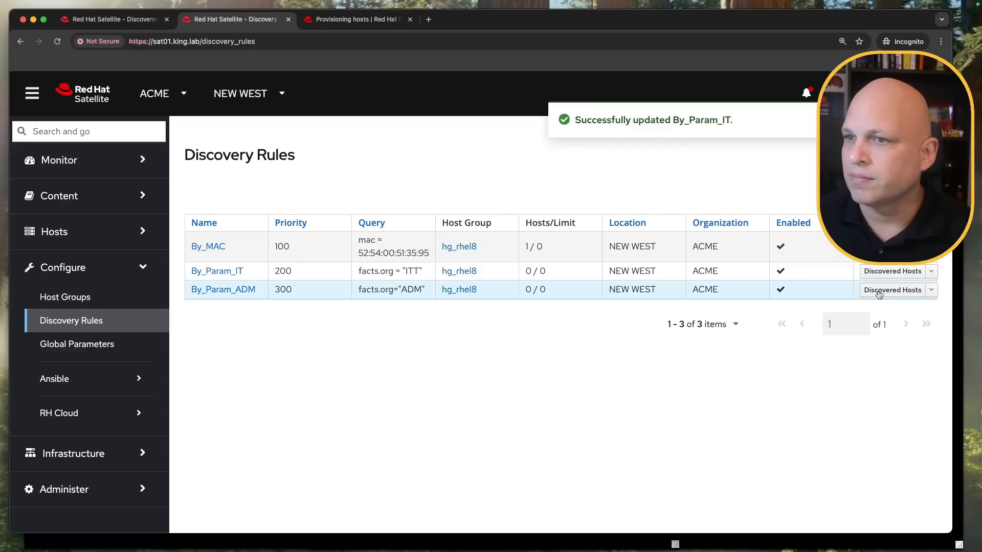
Step: Check which discovered hosts match the By_Param_IT rule and which match the By_Param_ADM rule
click(883, 273)
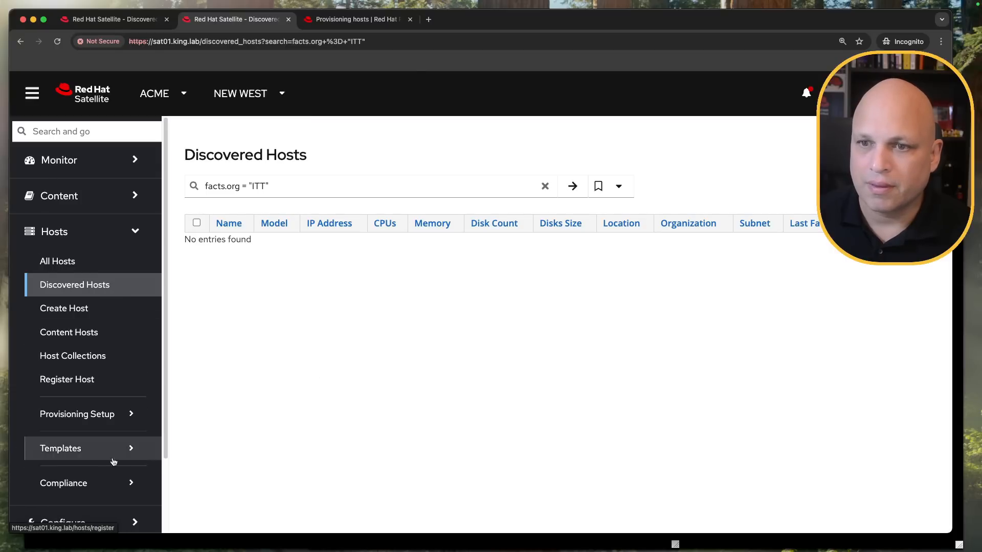
scroll(115, 459, down, 3)
click(123, 434)
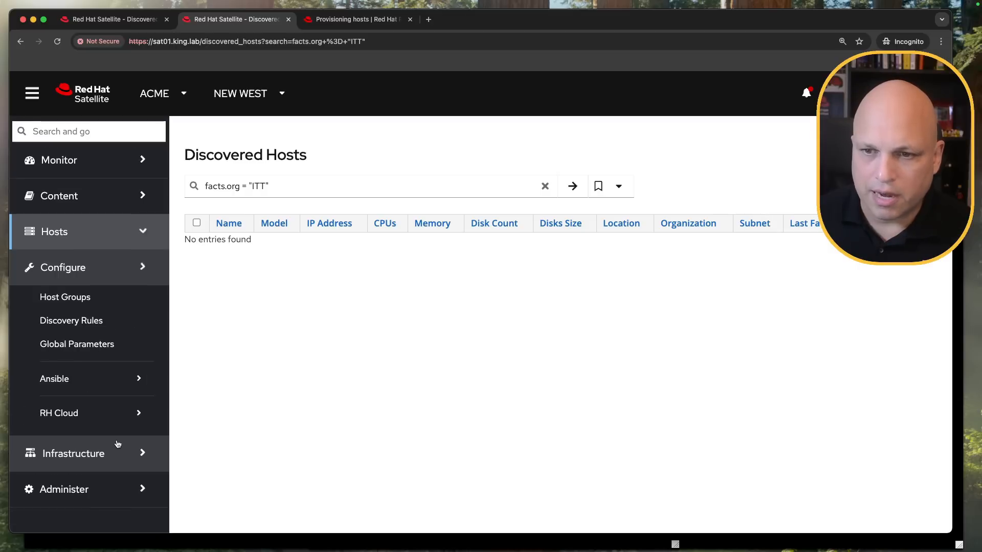
click(100, 301)
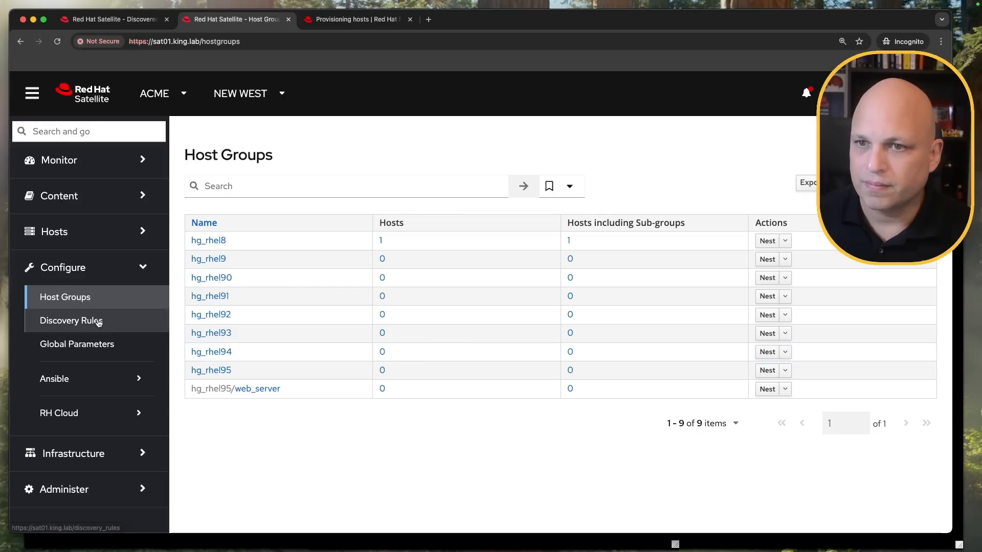
click(101, 321)
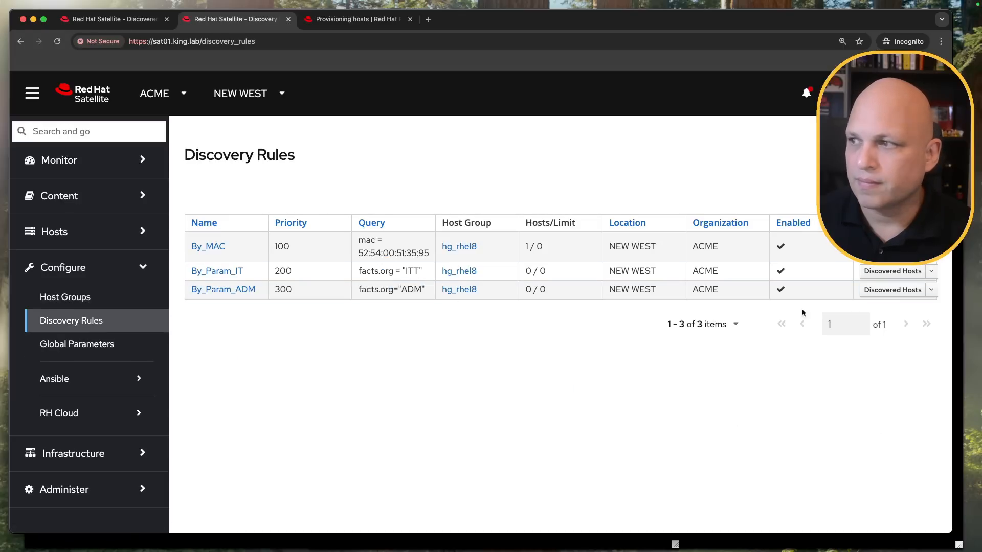
click(882, 290)
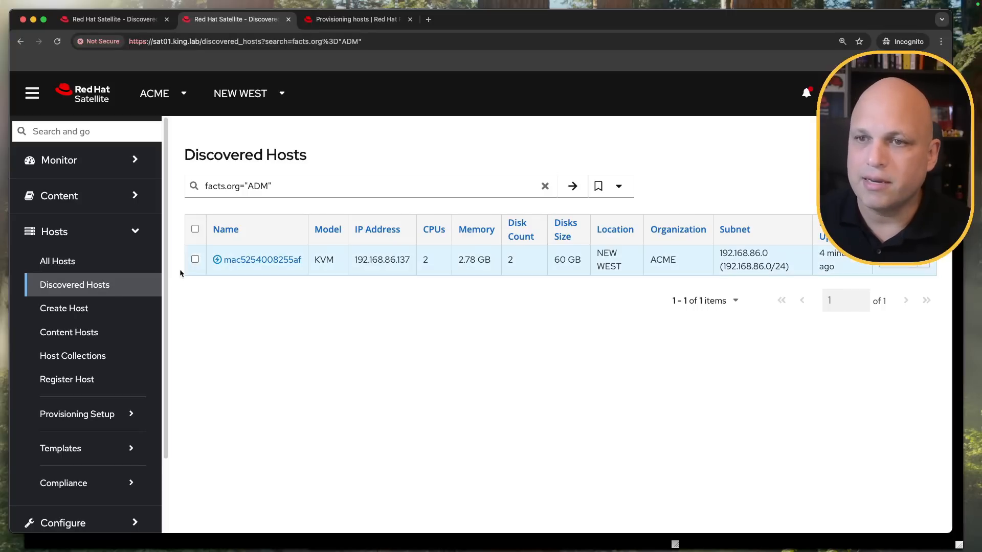
Step: Clear the facts.org filter from the discovered hosts and try to auto-provision mac525400066b98
click(545, 186)
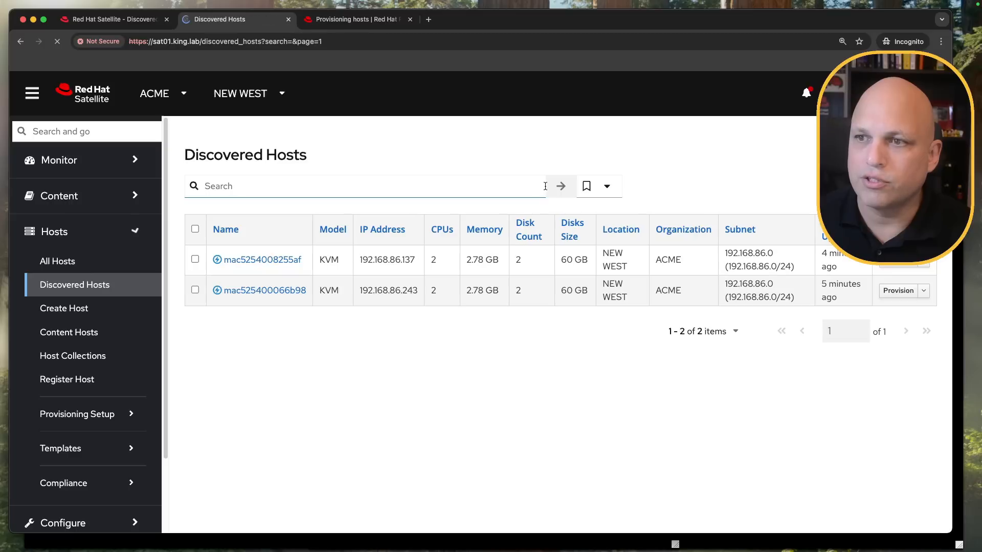
drag(302, 259, 289, 260)
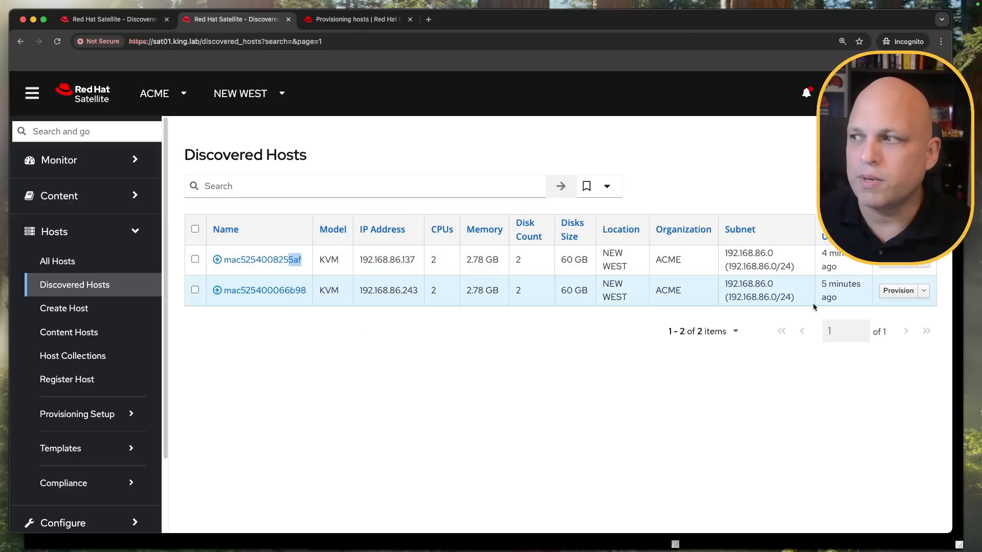
click(923, 290)
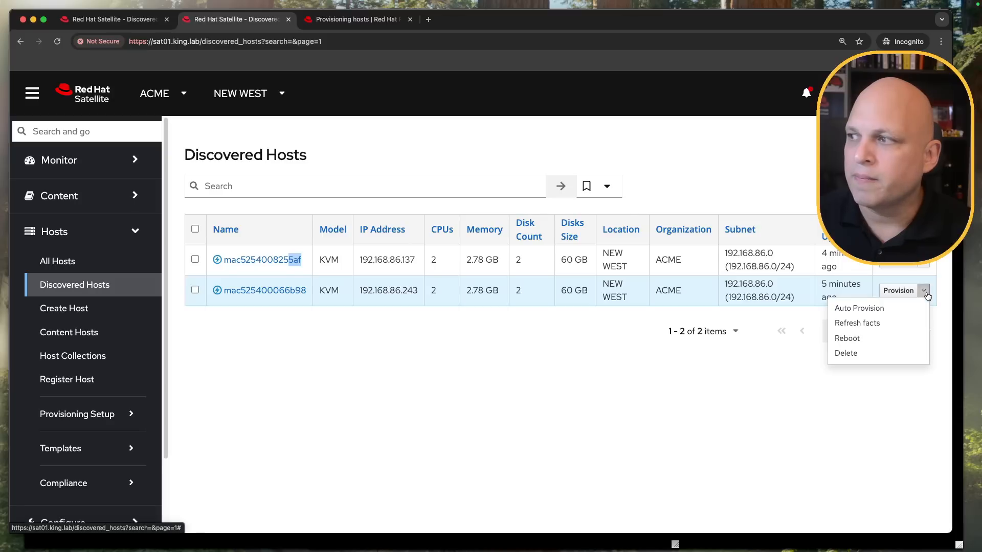
click(888, 313)
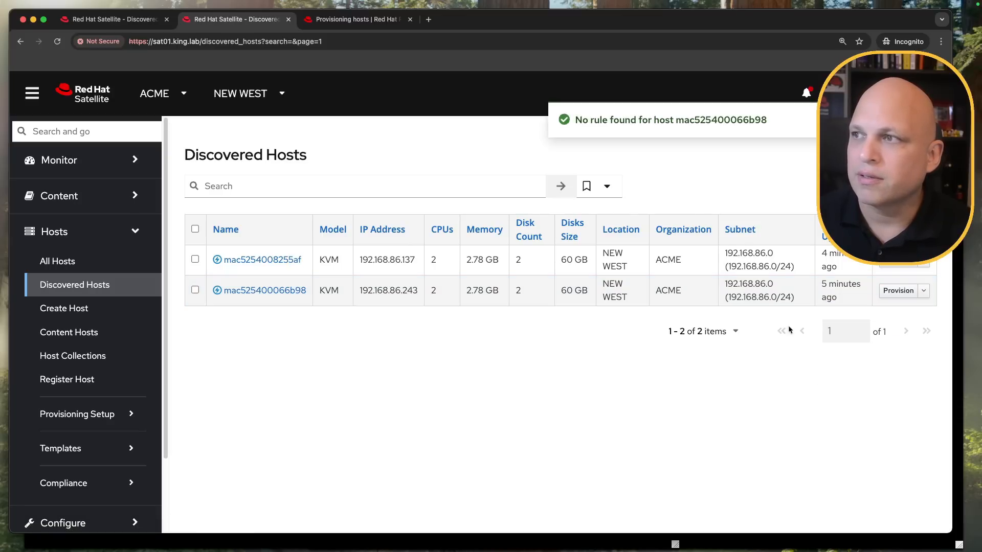
drag(577, 120, 625, 122)
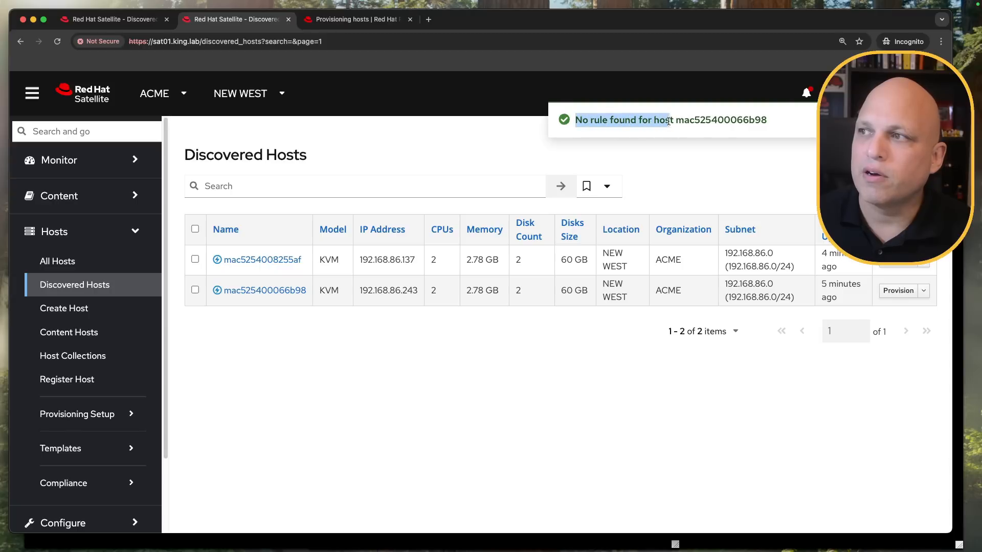
double_click(744, 121)
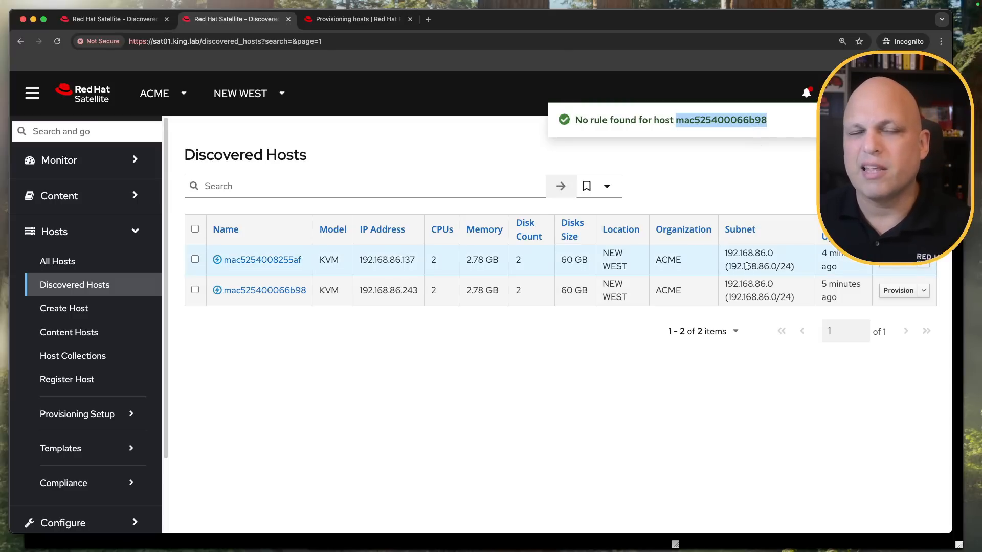
click(898, 290)
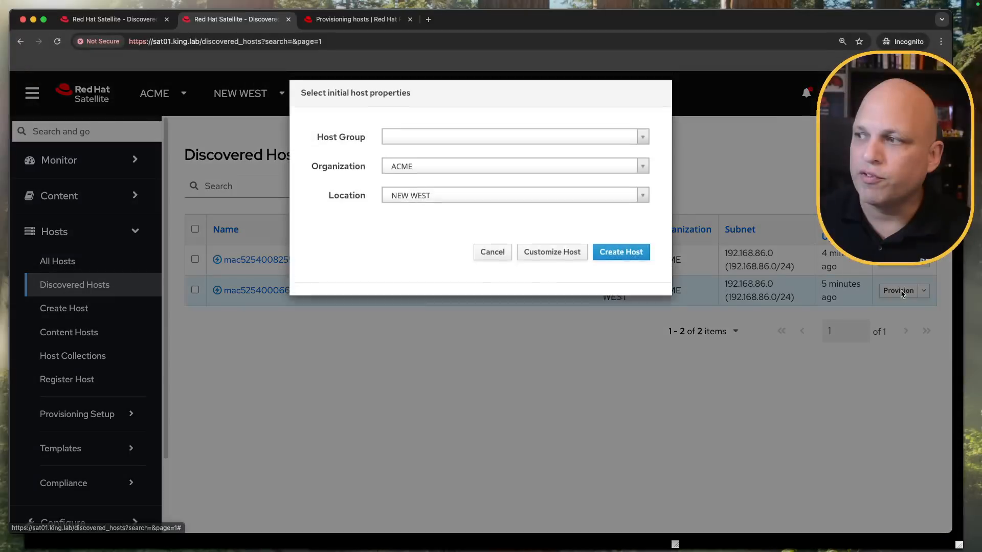
click(443, 151)
click(427, 187)
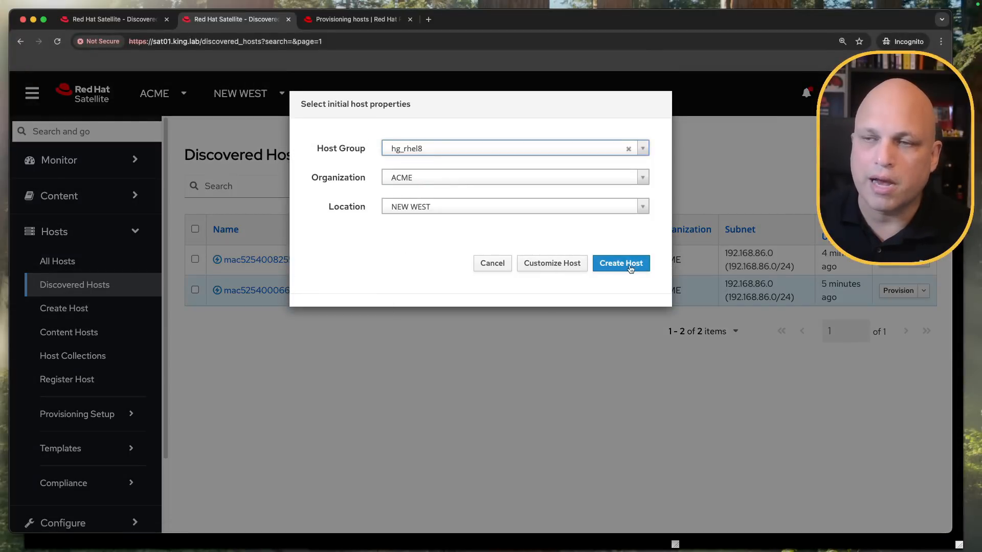
click(492, 264)
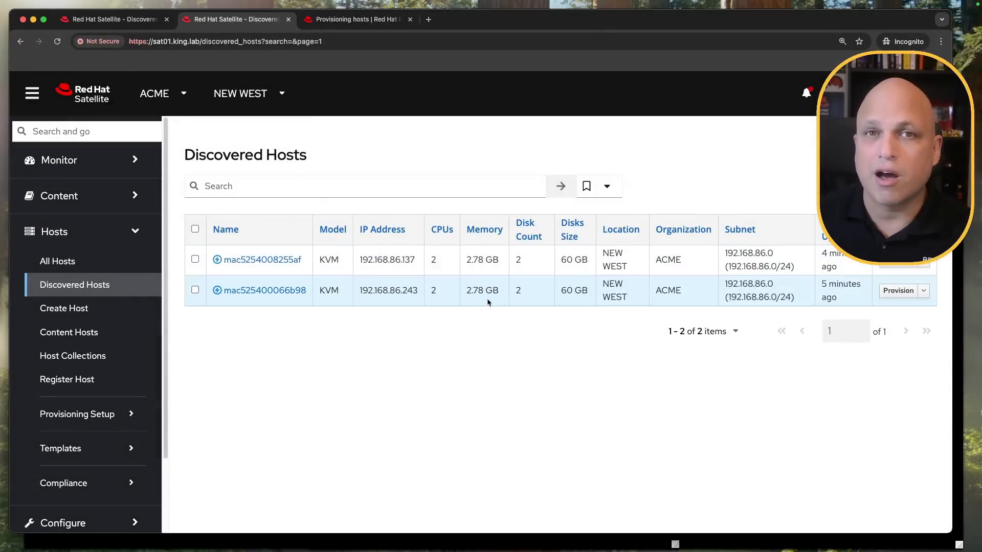
Step: Change the By_Param_IT discovery rule's search to facts.org = "IT", submit it, and list the discovered hosts it matches
scroll(109, 435, down, 3)
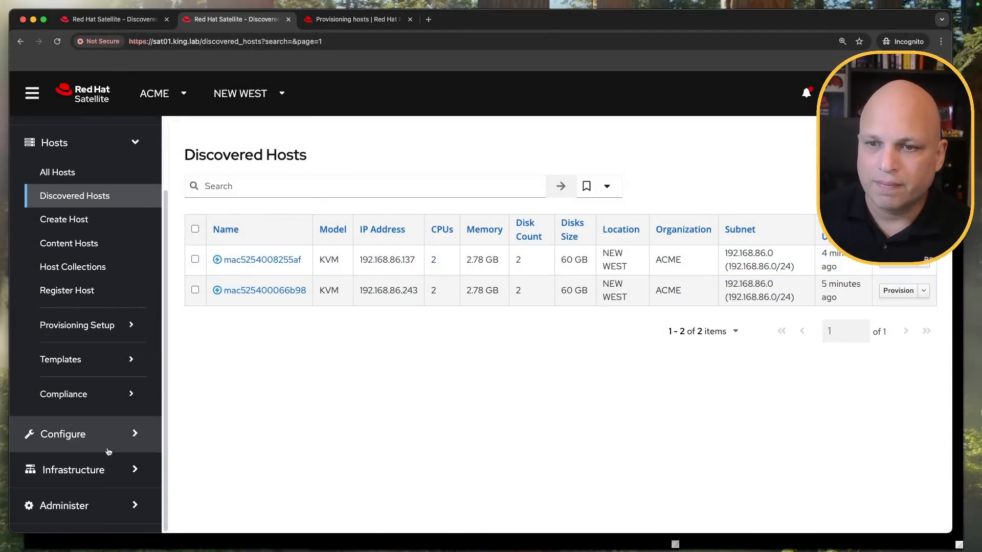
click(109, 440)
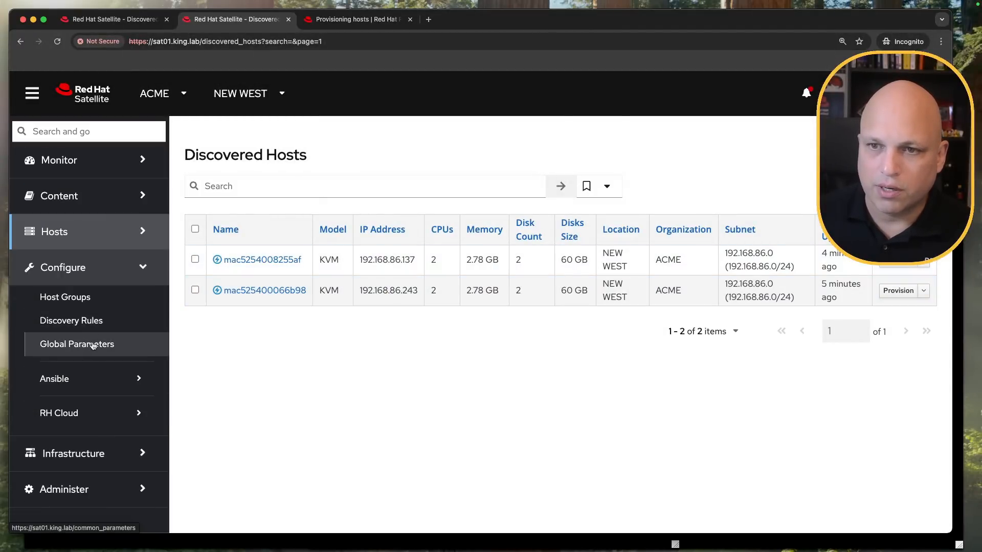
click(88, 321)
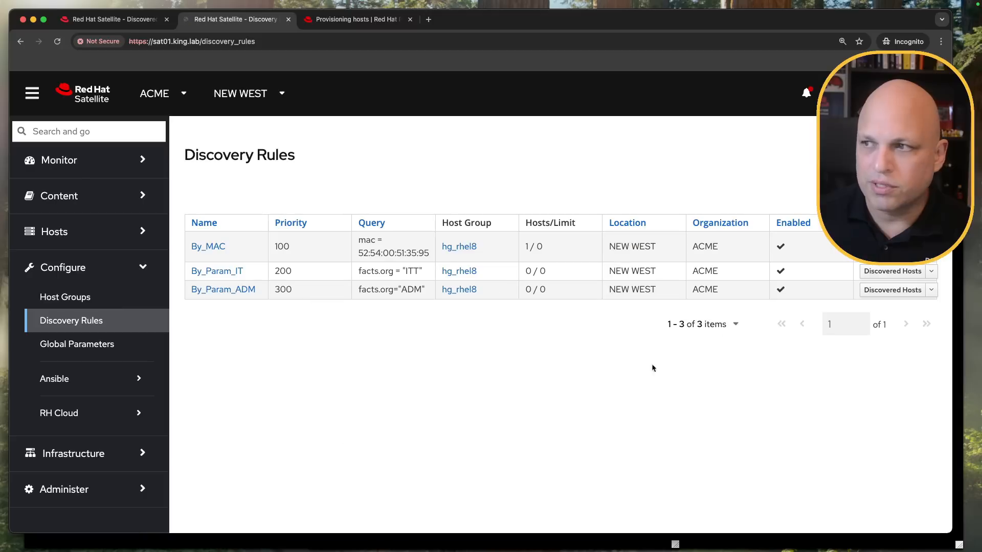
click(217, 271)
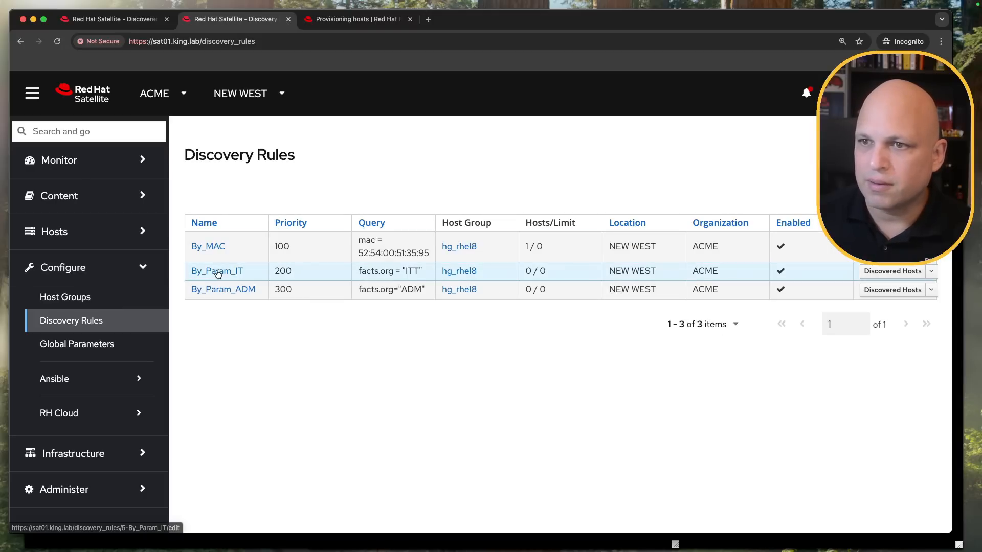
click(407, 290)
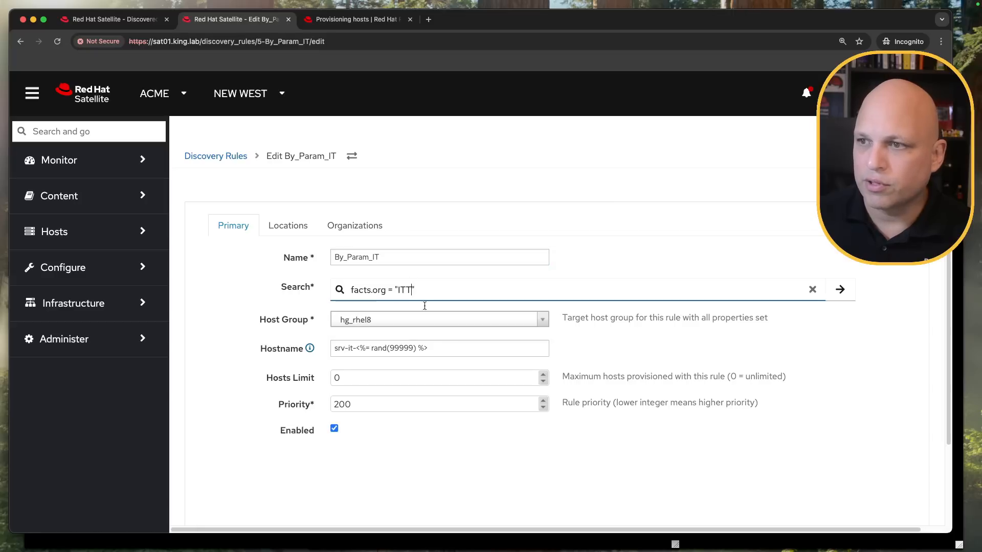
click(473, 470)
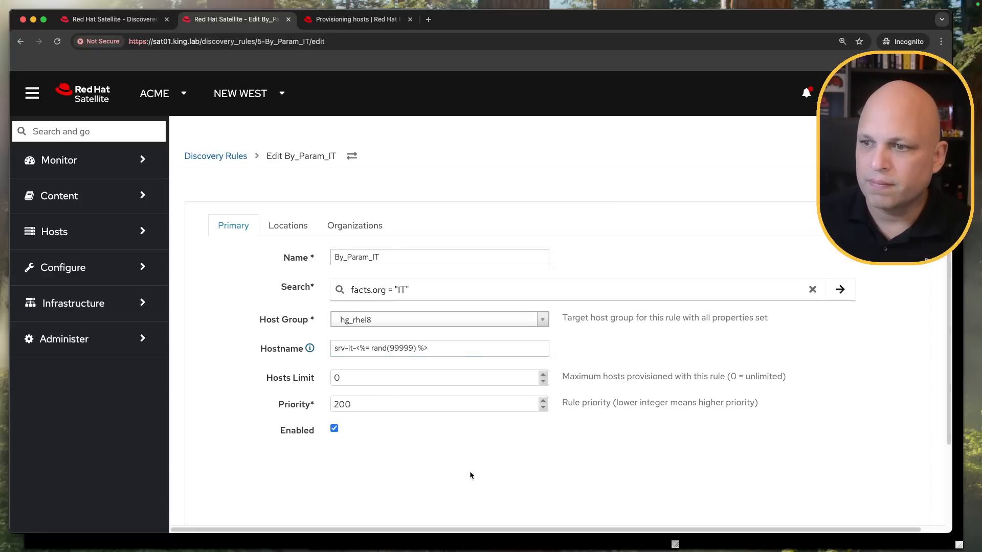
scroll(211, 426, down, 3)
click(238, 452)
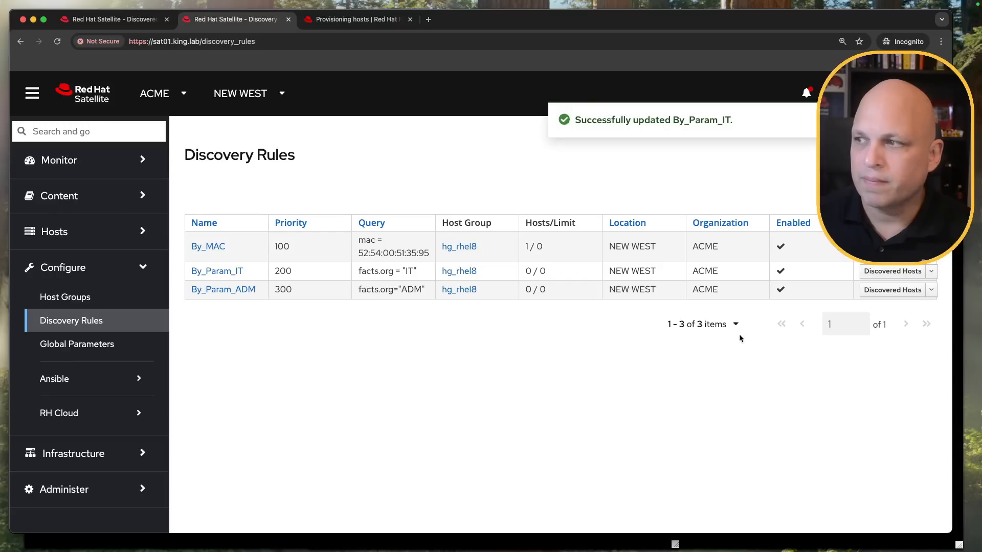
click(893, 271)
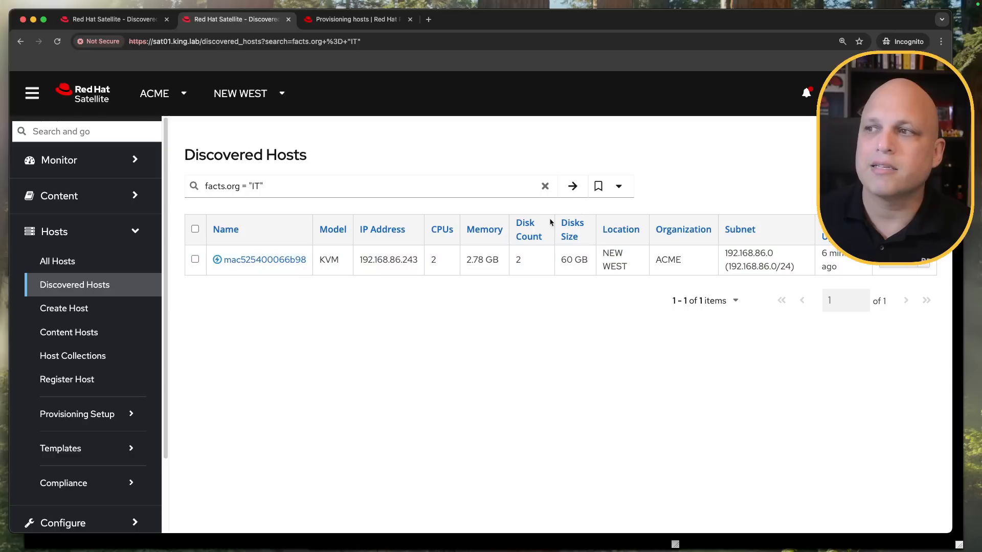
click(544, 186)
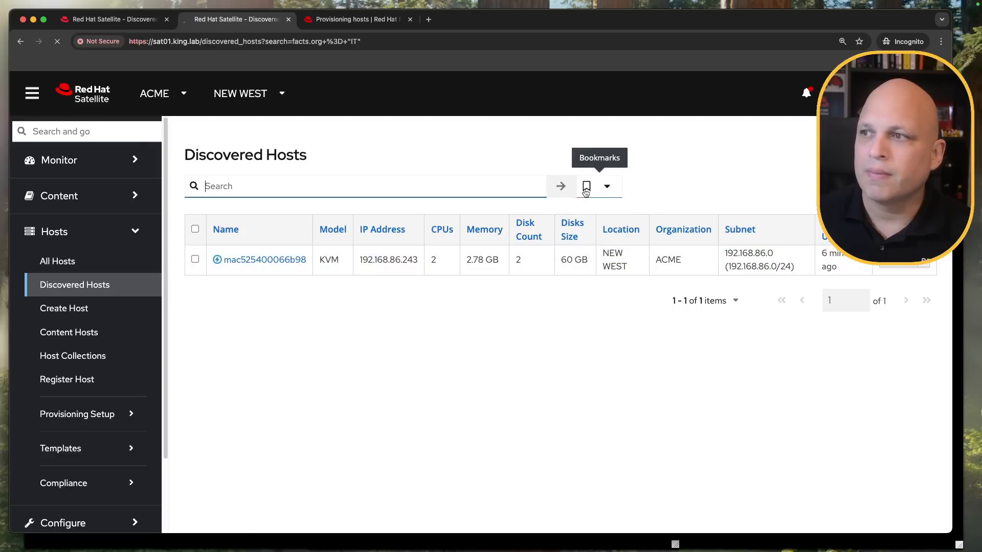
click(923, 261)
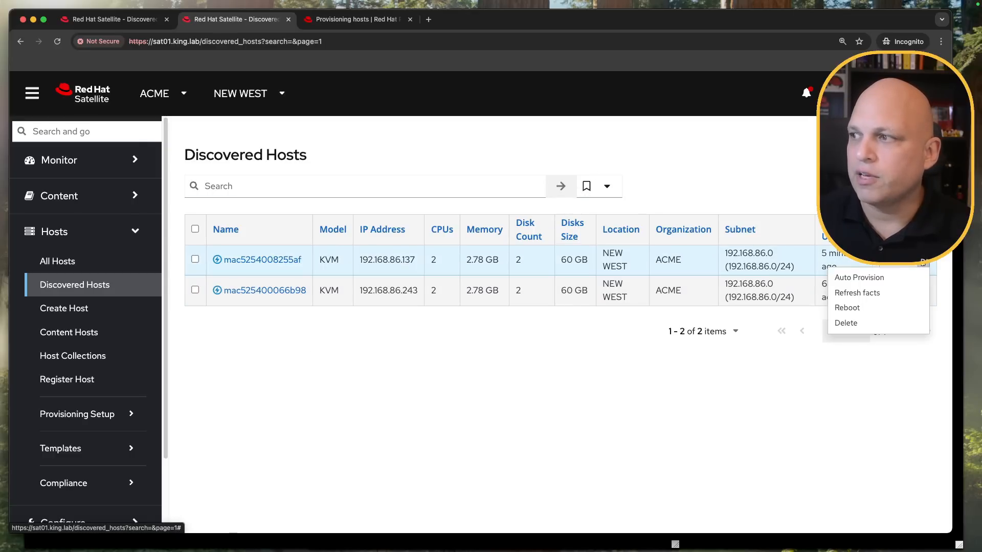
click(897, 280)
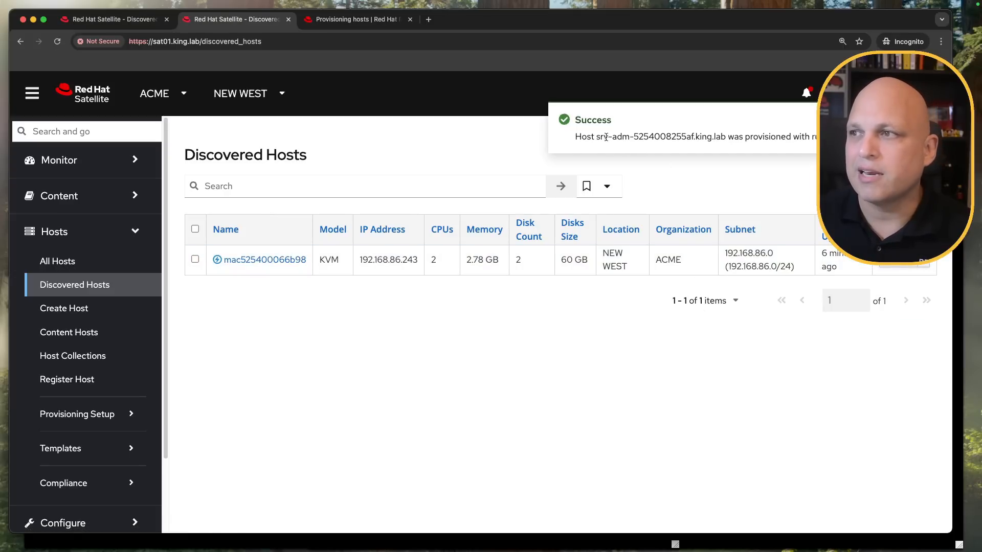
drag(596, 137, 693, 135)
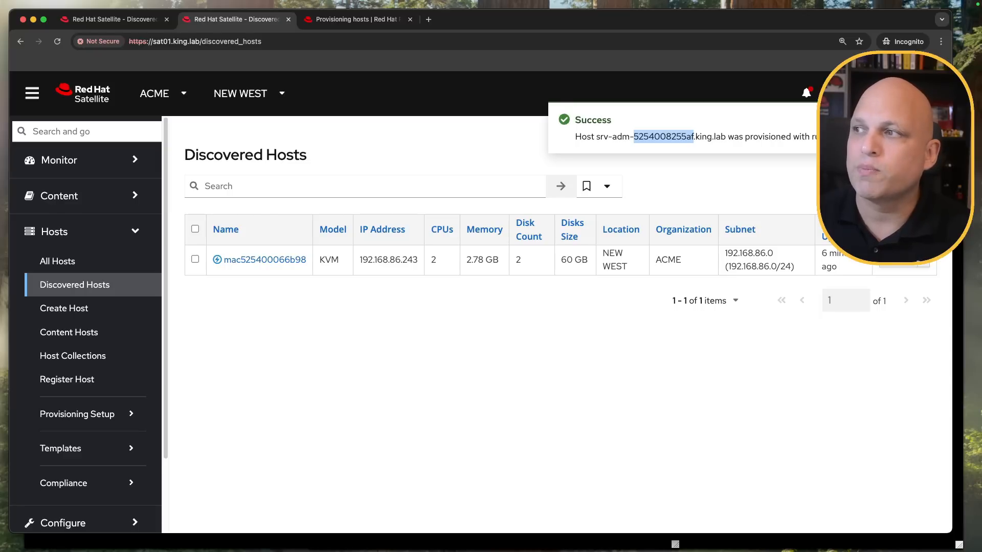
click(693, 136)
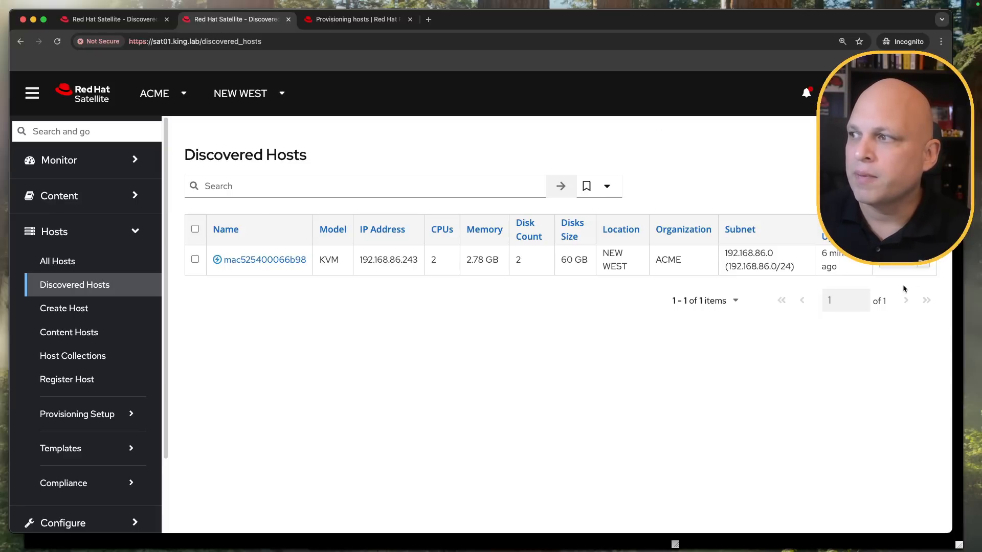
Step: Auto-provision the remaining discovered host mac525400066b98 and check the hostname and rule used
click(923, 261)
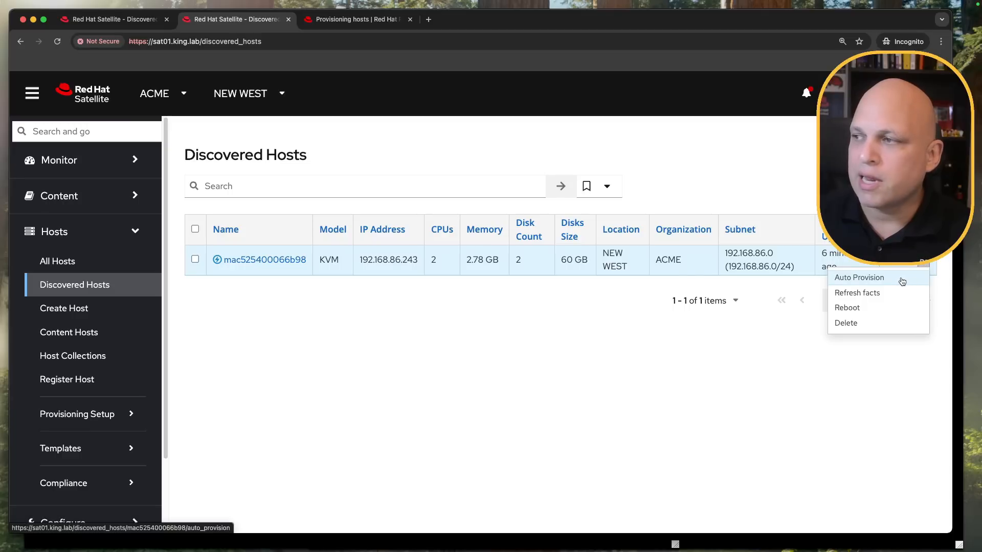
click(901, 282)
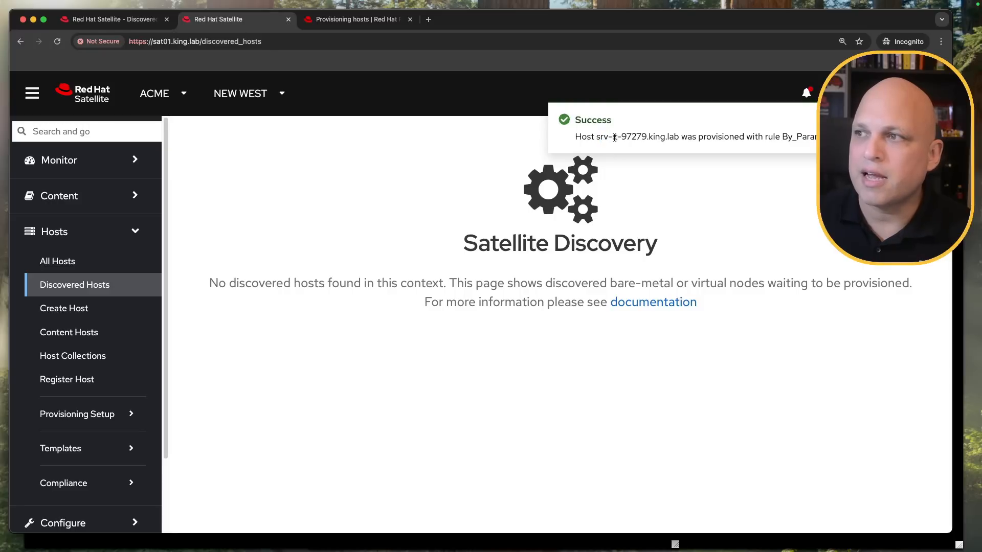
drag(620, 136, 646, 134)
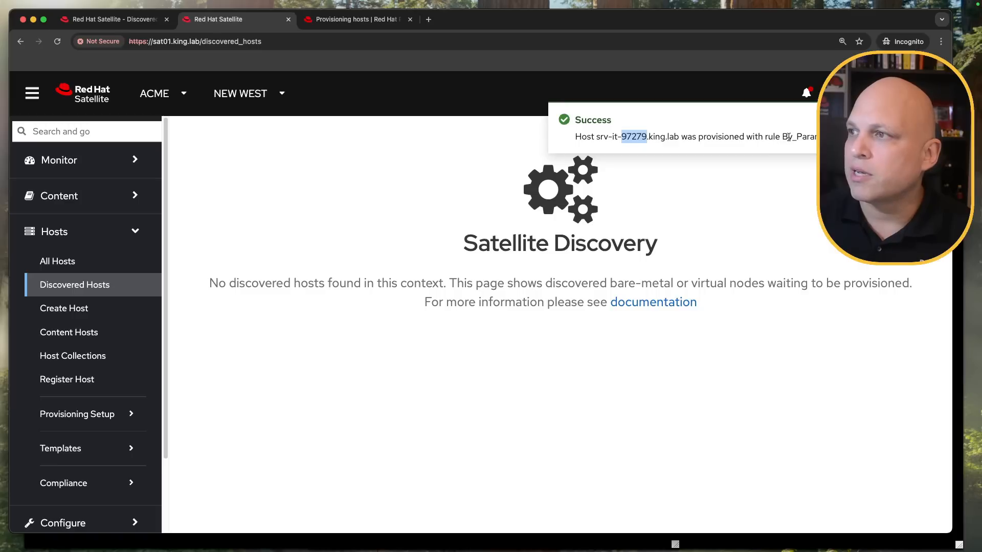
drag(782, 137, 813, 137)
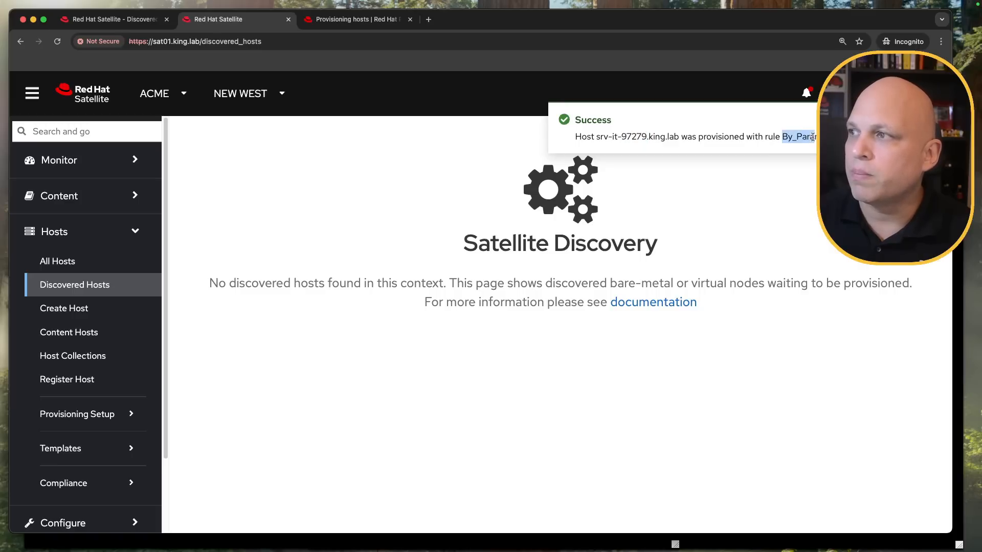
click(839, 173)
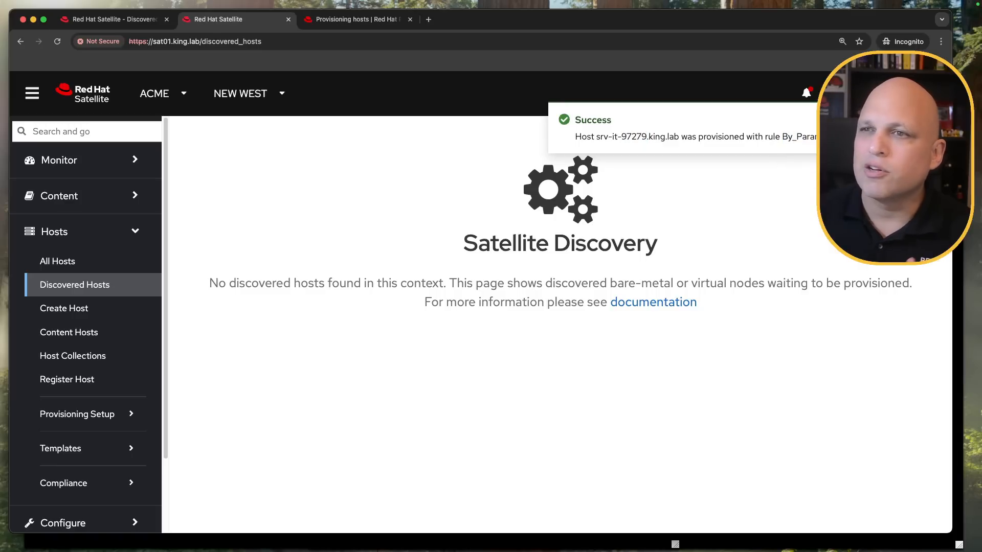
Step: Review the newly provisioned servers in the list of all hosts, and return to the discovered hosts page
click(112, 262)
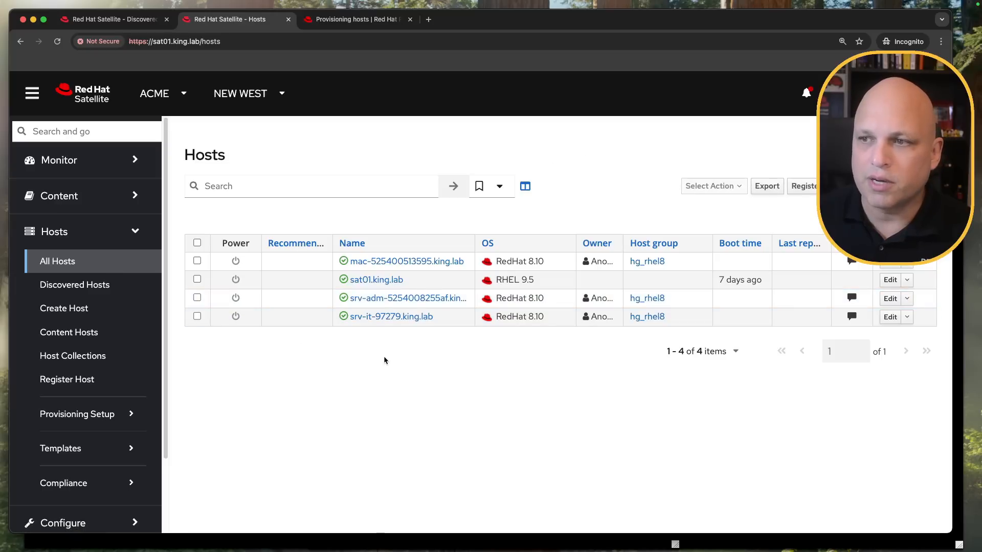
drag(437, 320, 347, 317)
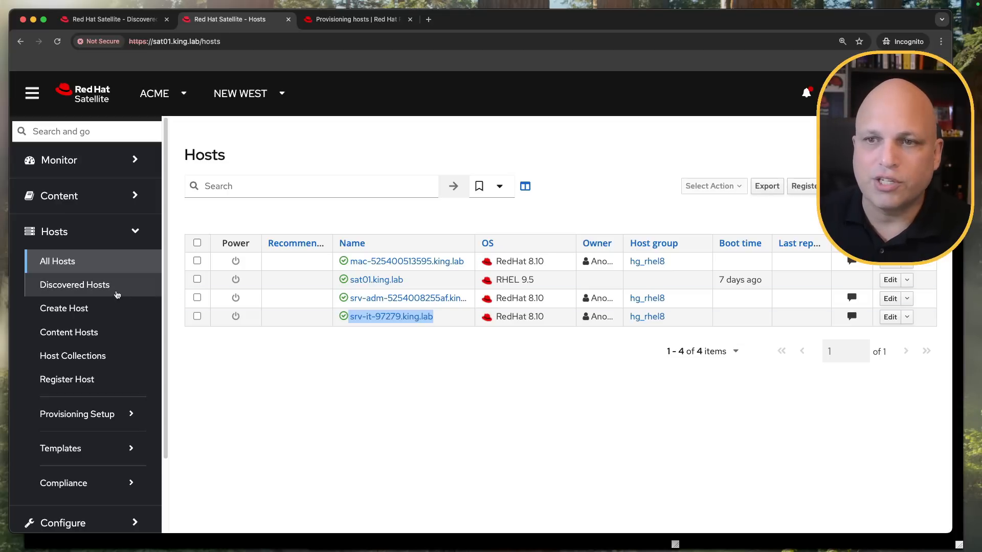
click(103, 287)
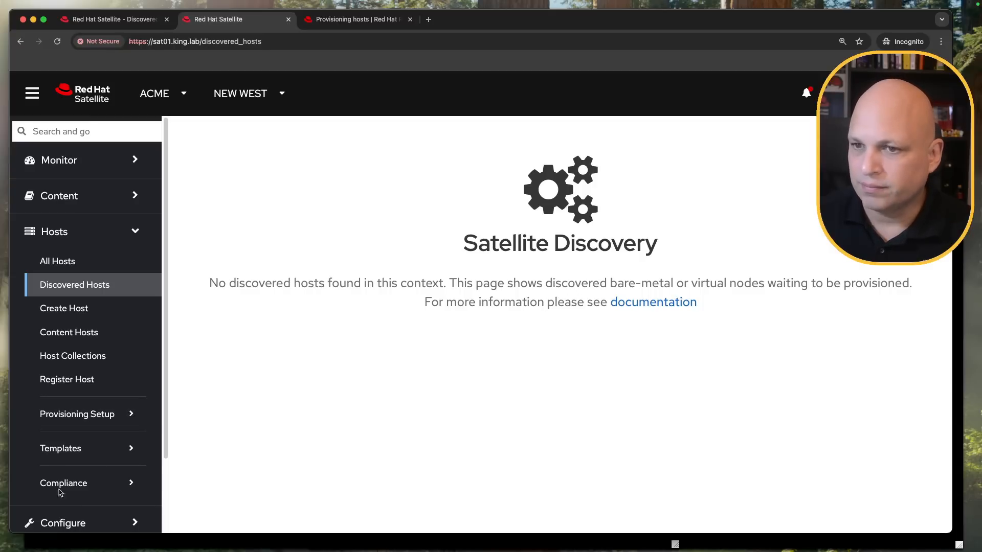
Step: Open the Satellite administration settings, search them for discovery, and display the Discovery category
scroll(66, 412, down, 3)
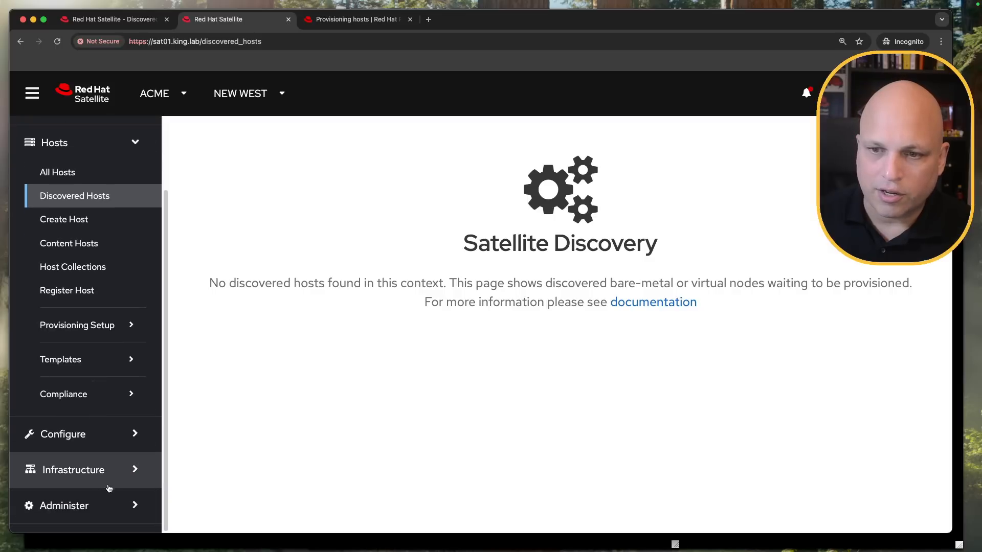
click(91, 506)
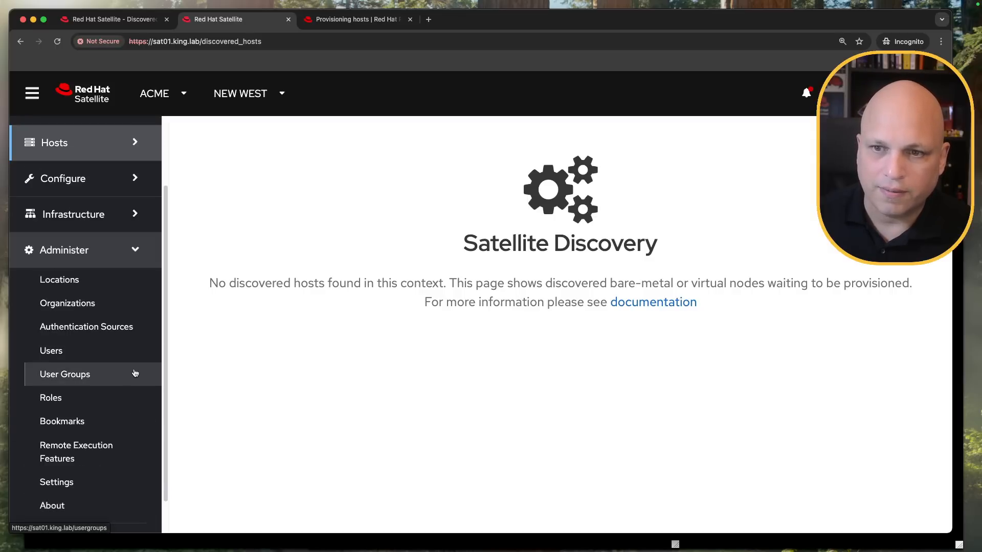
click(85, 482)
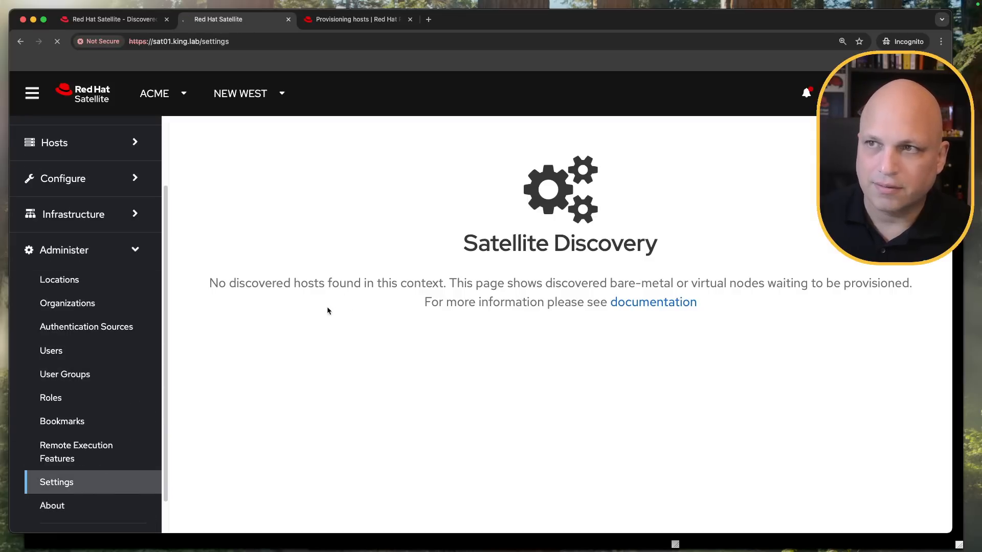
click(397, 186)
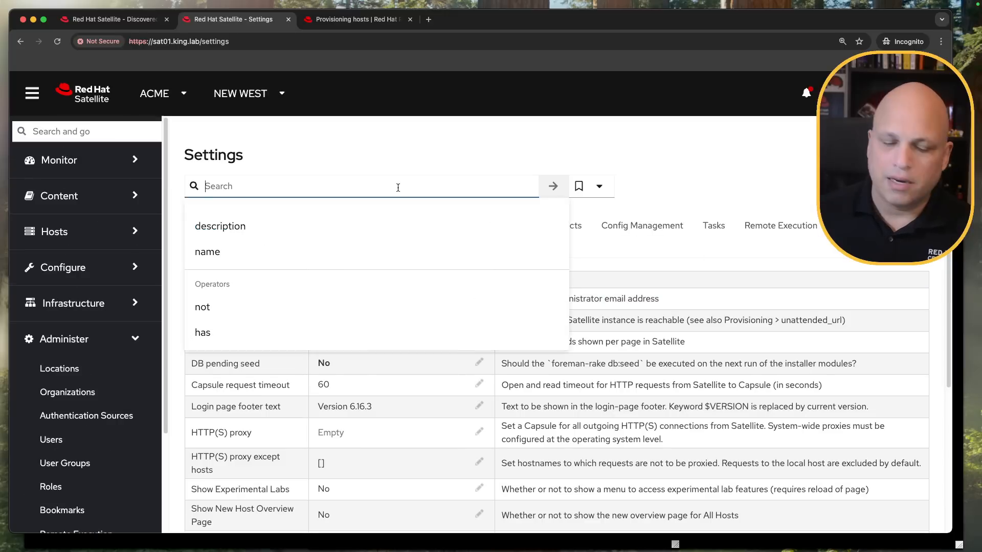
text(disco)
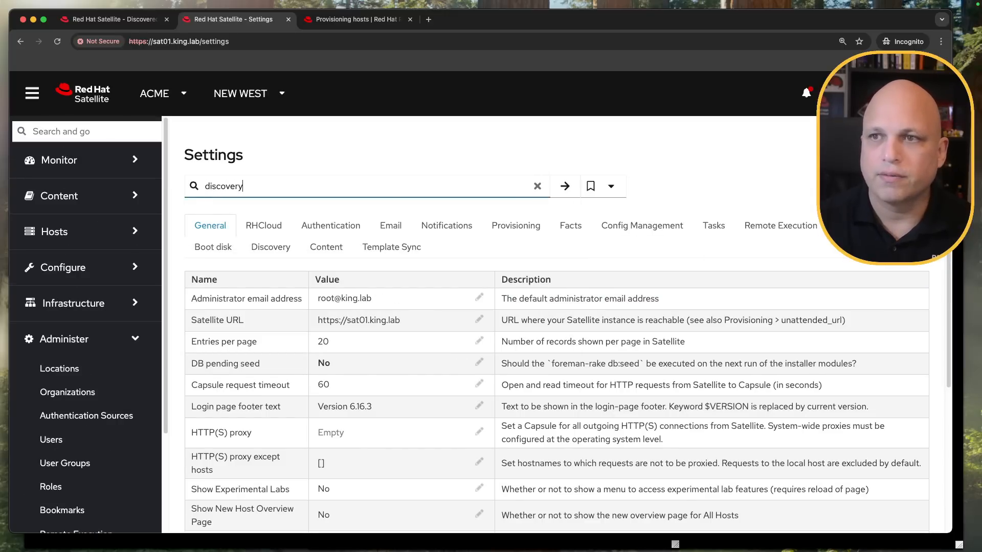
text(very)
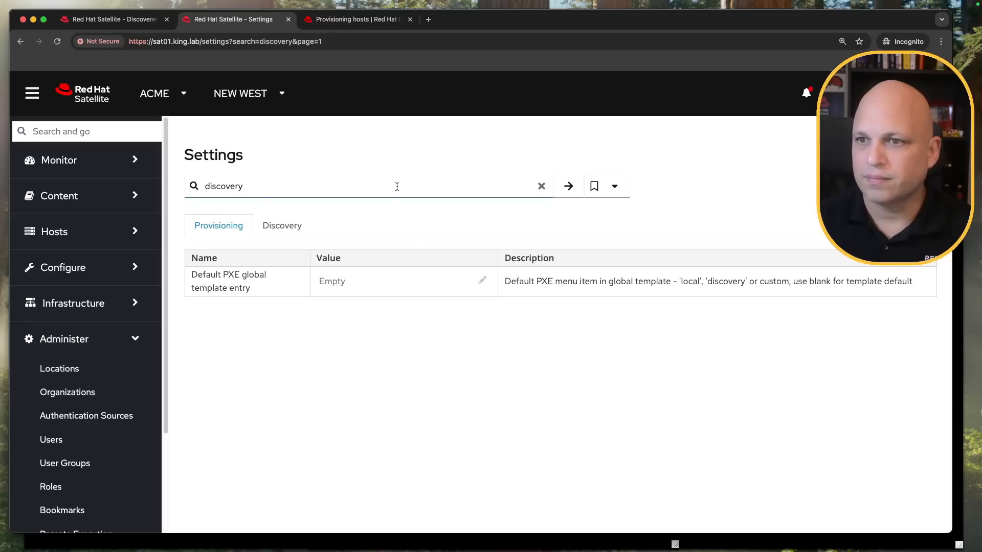
click(288, 227)
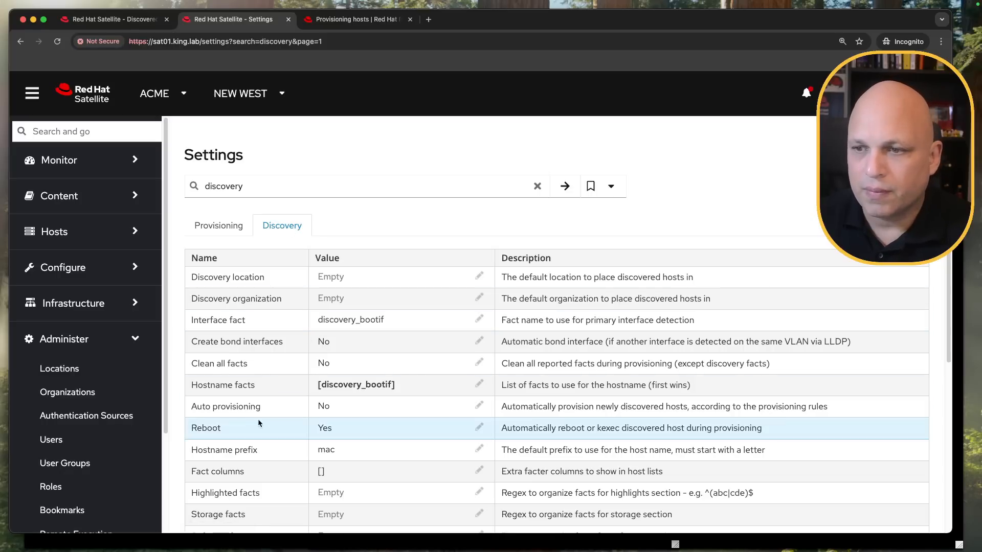
Step: Review the Auto provisioning discovery setting's description, then set its value to Yes and submit it
drag(263, 407, 189, 406)
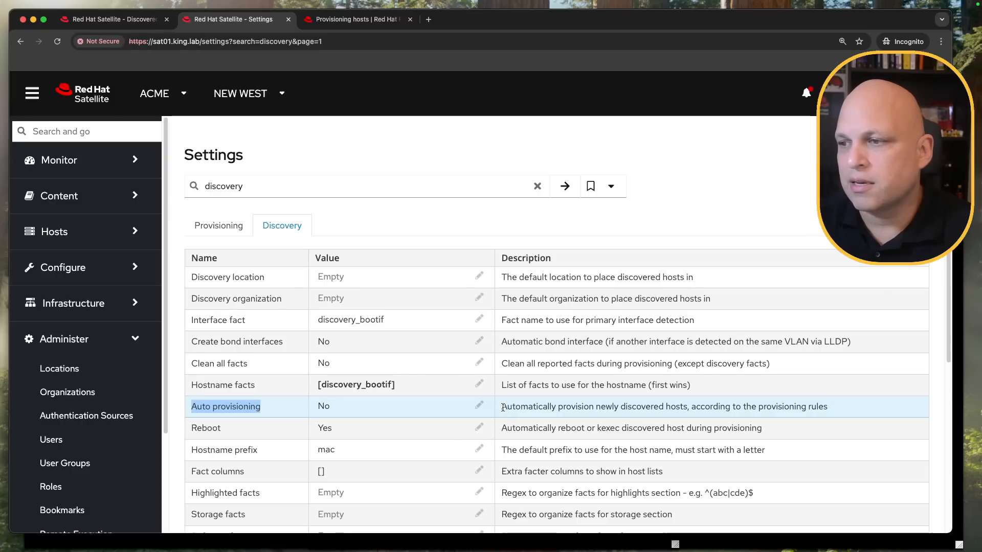
drag(503, 408, 599, 408)
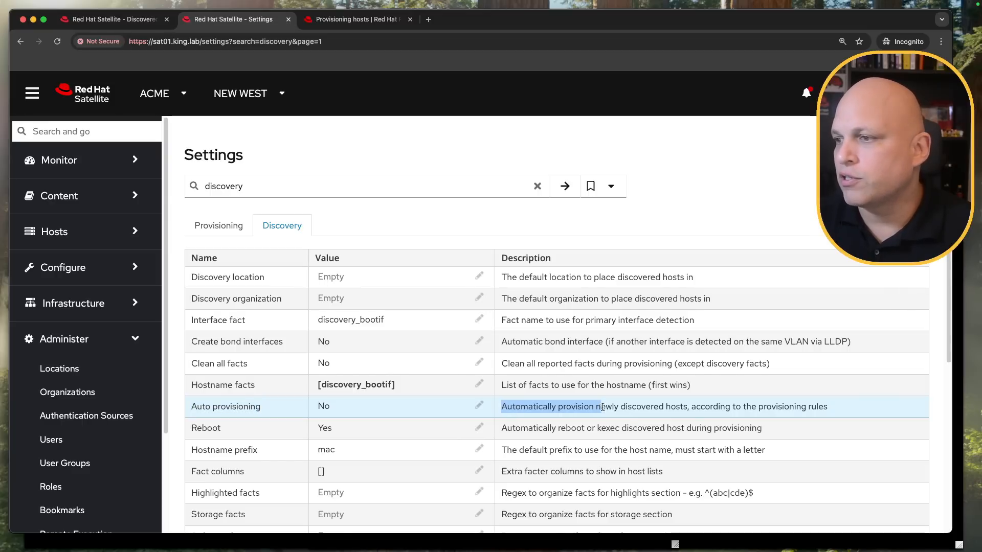
drag(688, 407, 833, 411)
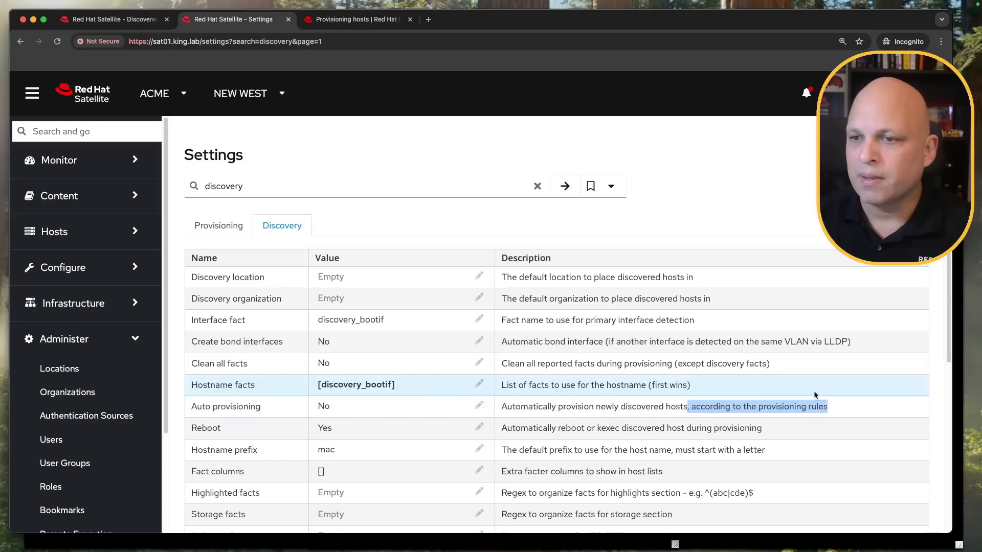
click(397, 408)
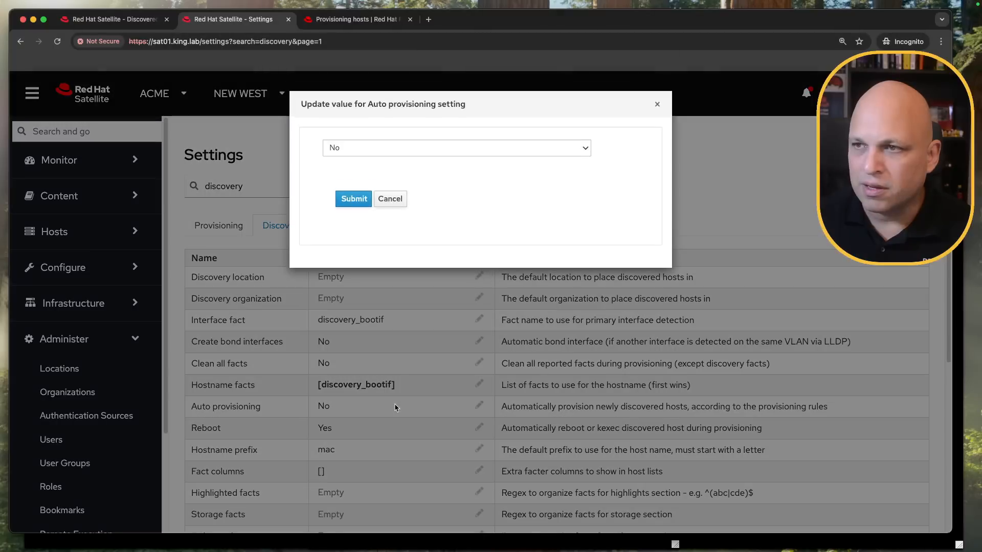
click(408, 150)
click(390, 137)
click(353, 200)
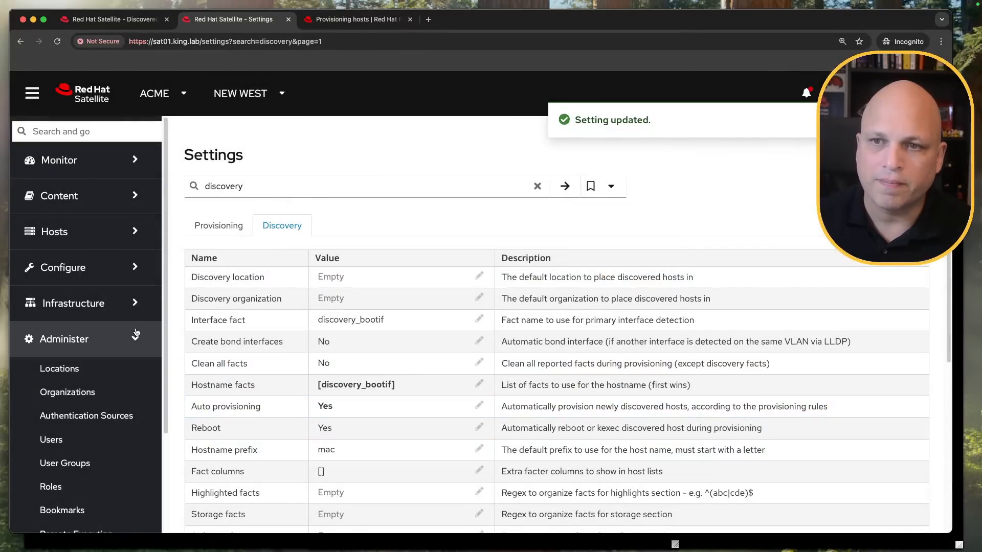
Step: List all hosts and look up the MAC address of node06's network interface in its virtual machine details
click(110, 234)
click(90, 261)
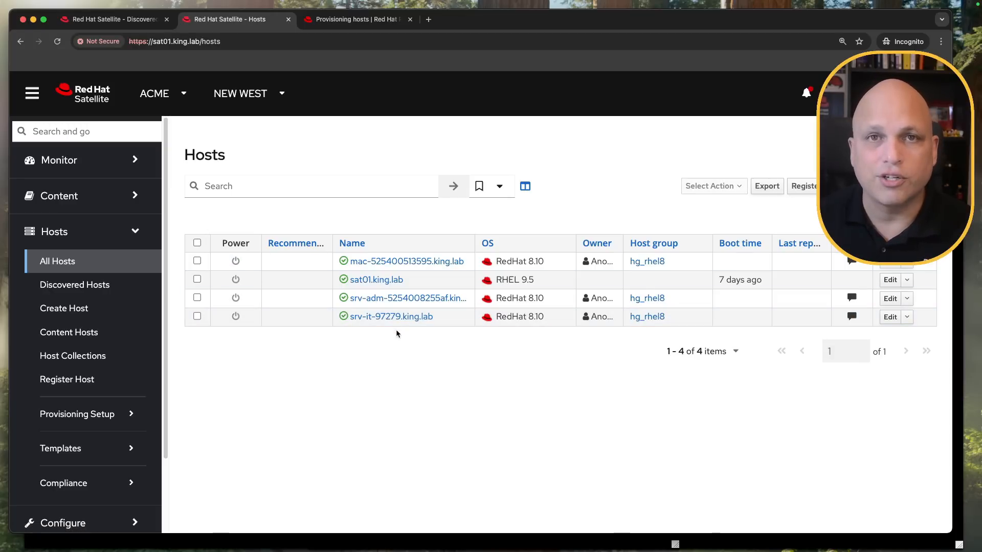
drag(556, 551, 561, 86)
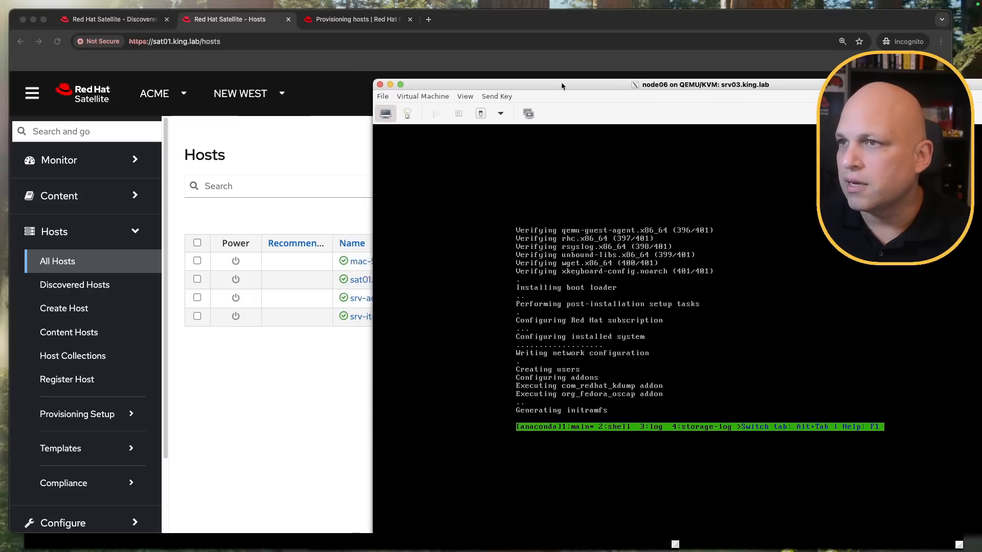
click(407, 114)
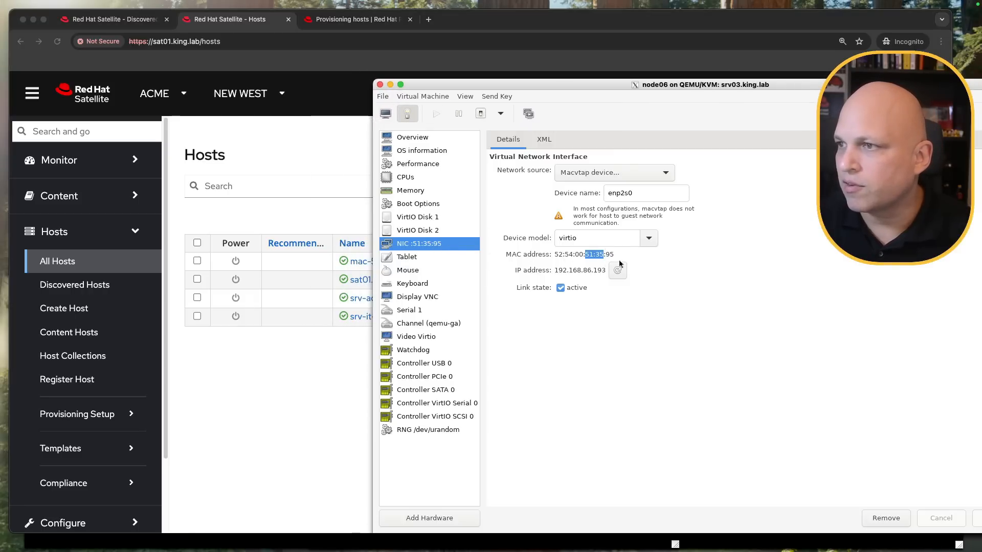
click(385, 113)
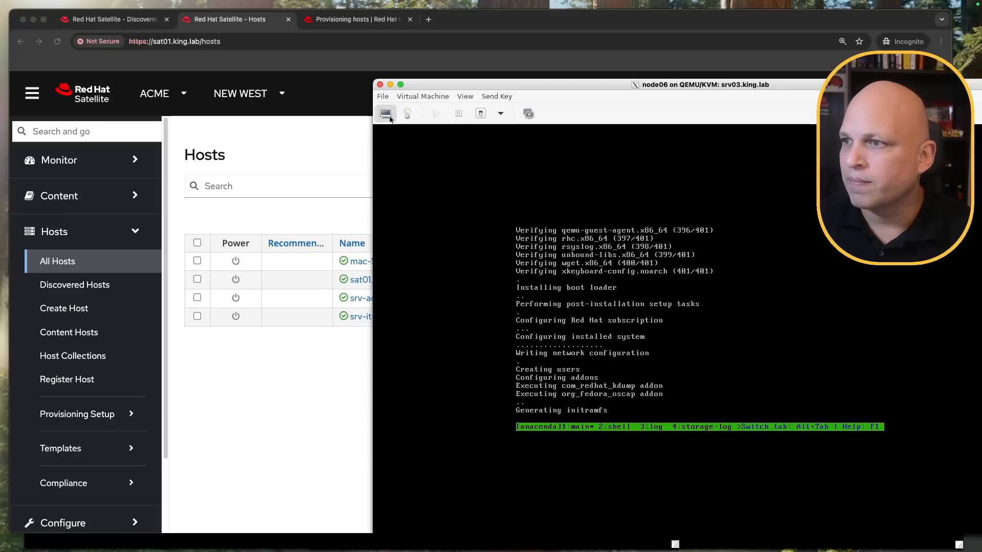
drag(571, 85, 75, 473)
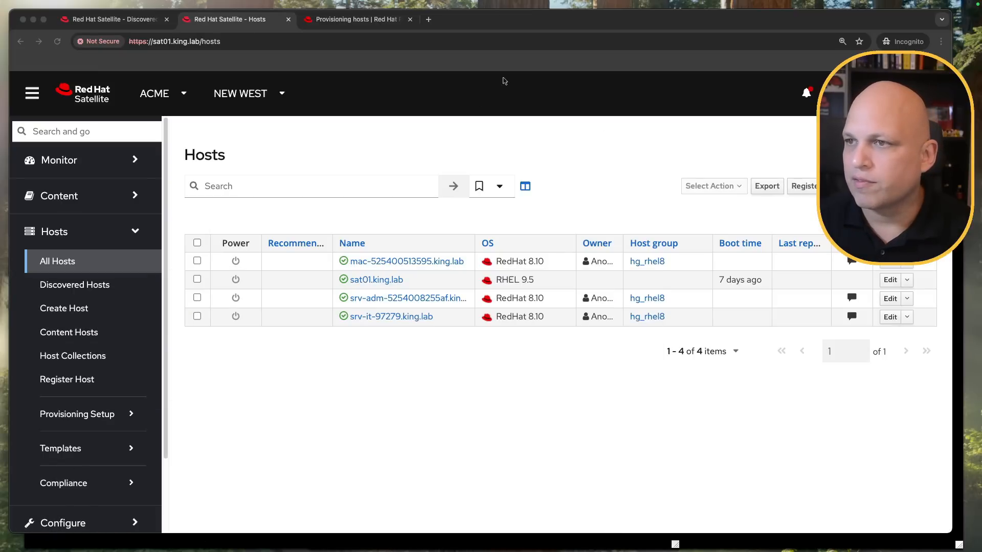
Step: Check the comments of the three provisioned hosts for the discovery rule each one used
click(523, 140)
mouse_move(856, 263)
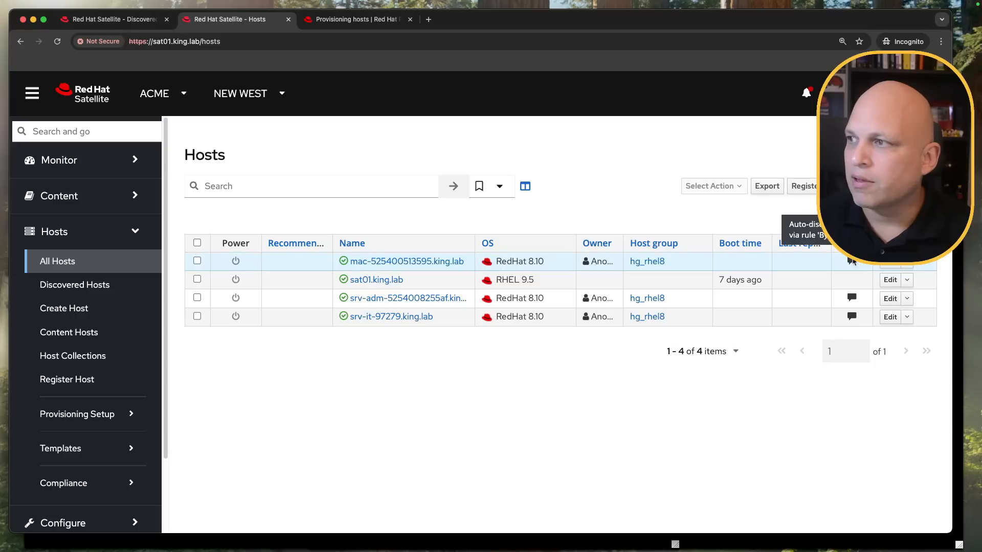
mouse_move(851, 300)
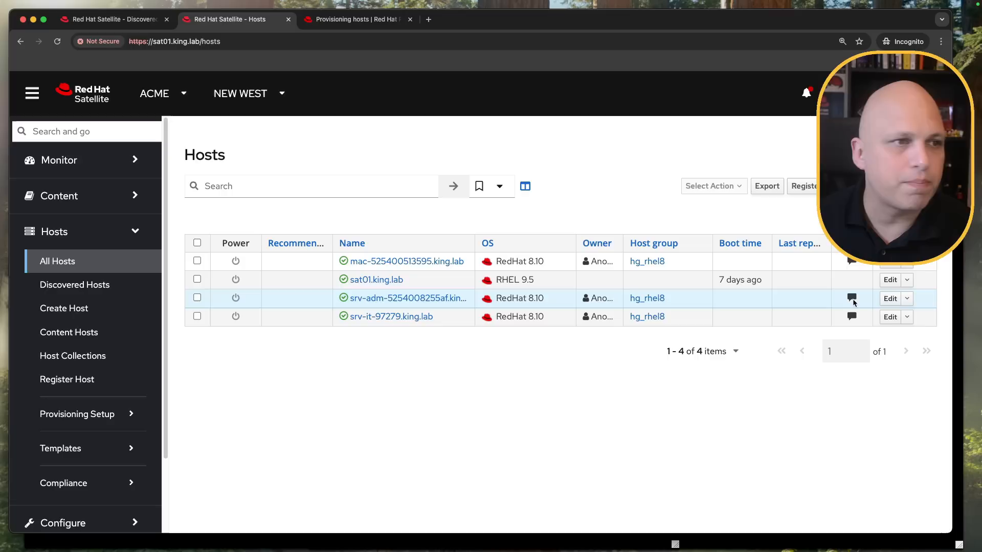
mouse_move(849, 317)
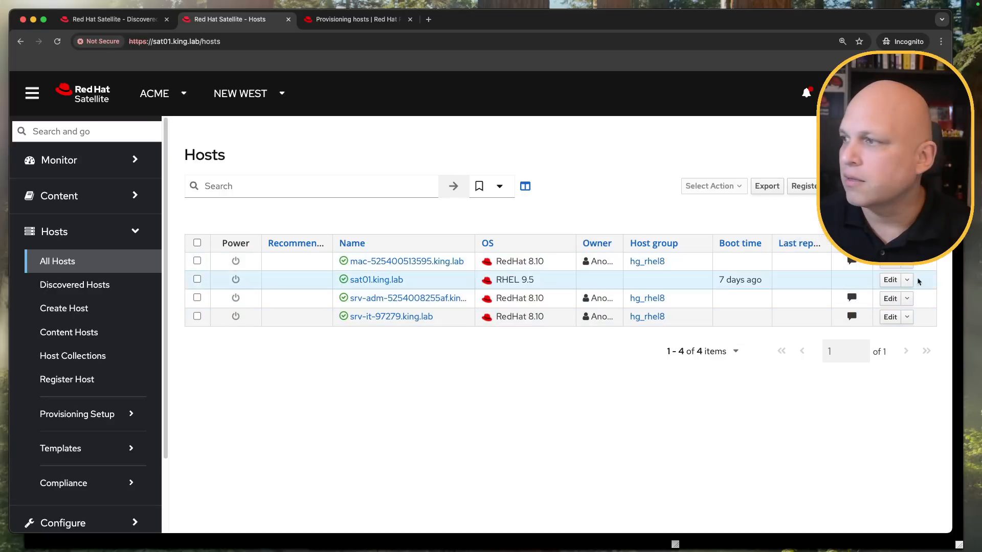
Step: Resize the browser window to reach the row actions and delete the host mac-525400513595.king.lab
drag(953, 299, 819, 299)
mouse_move(723, 261)
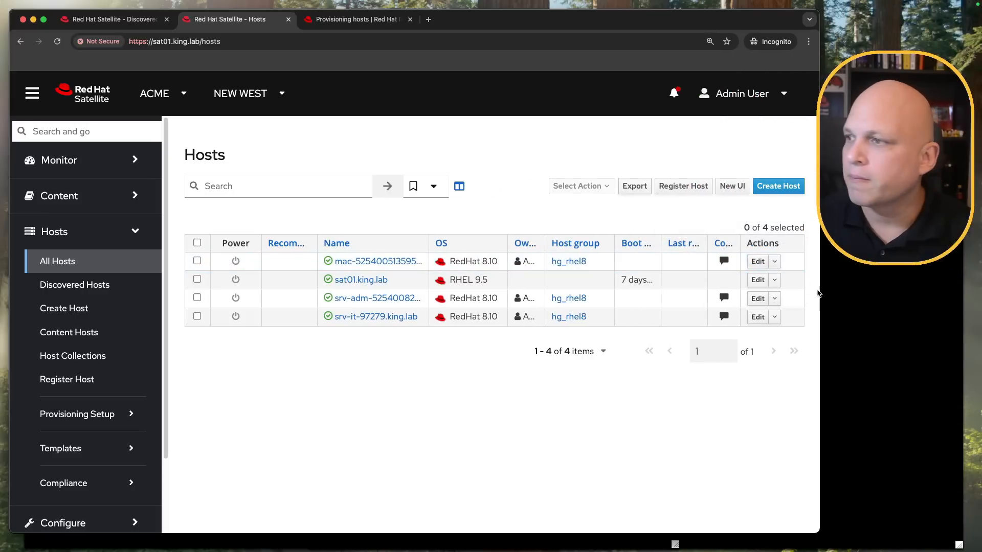
drag(818, 297, 930, 297)
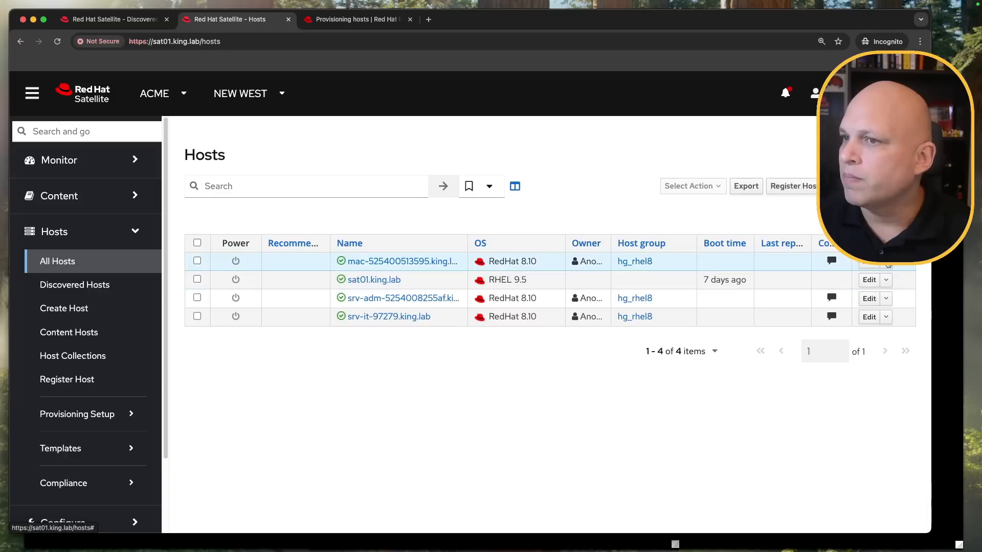
click(886, 262)
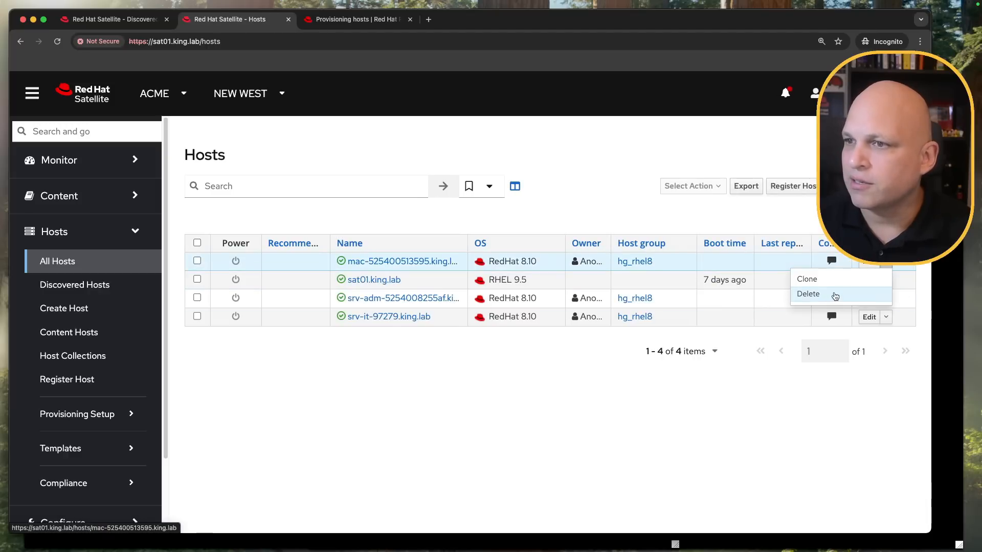
click(834, 295)
click(402, 362)
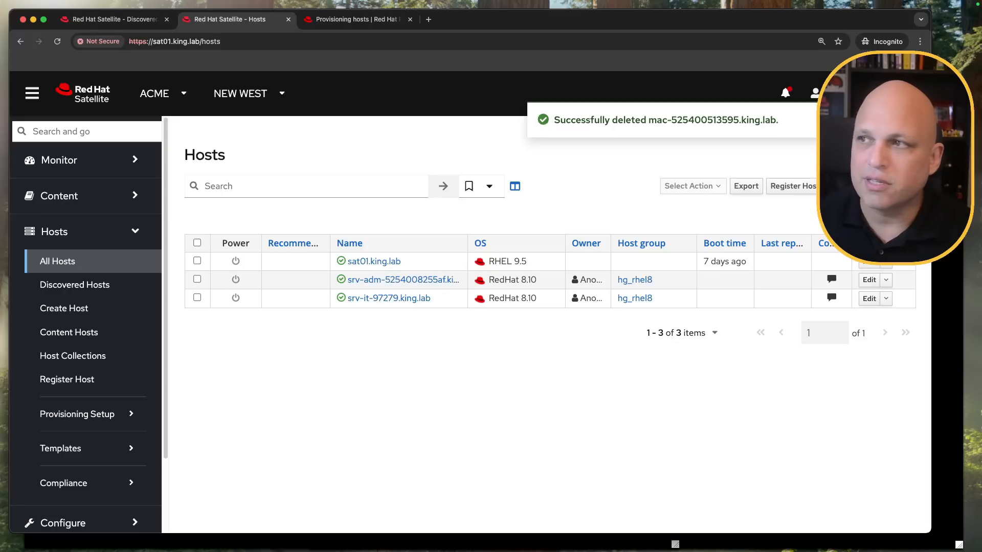
Step: Switch to node06's virtual machine console and boot it with the Foreman Discovery Image
key(super+Tab)
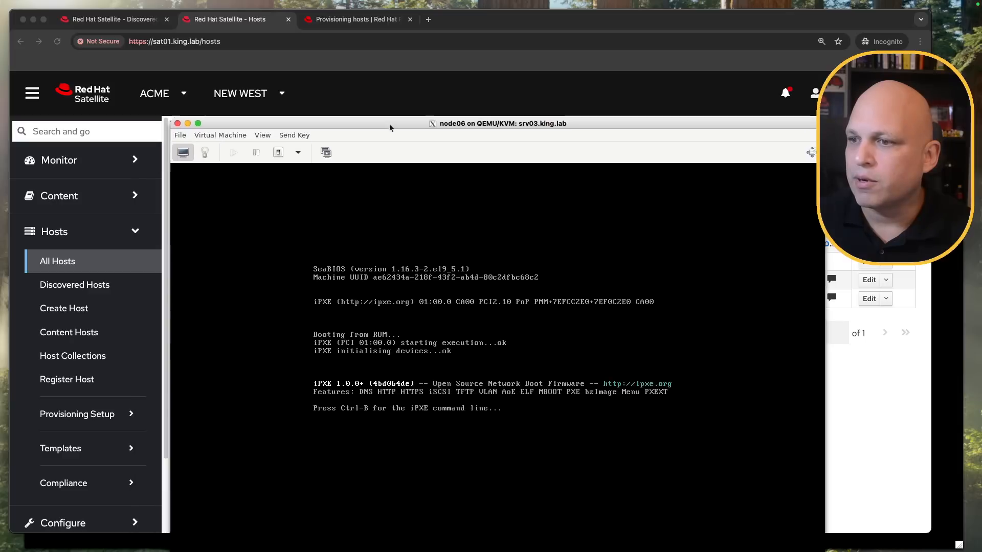
drag(389, 124, 391, 60)
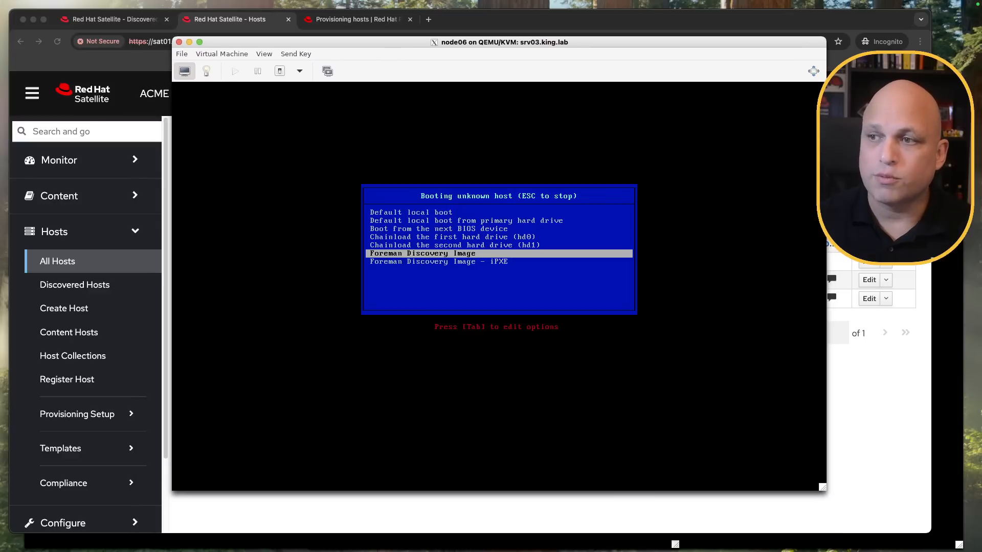
key(Return)
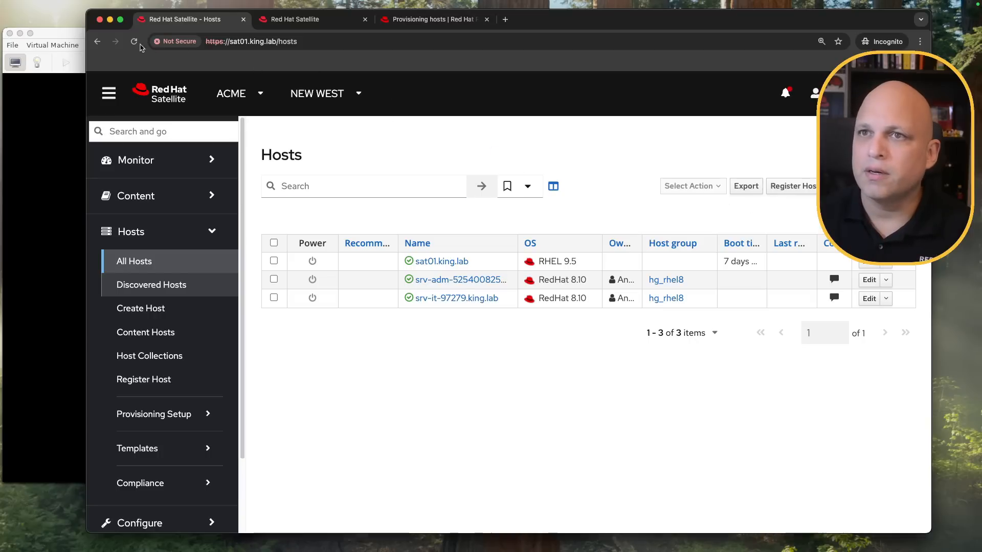
Step: Reload the all hosts list and the discovered hosts page to look for node06
click(134, 42)
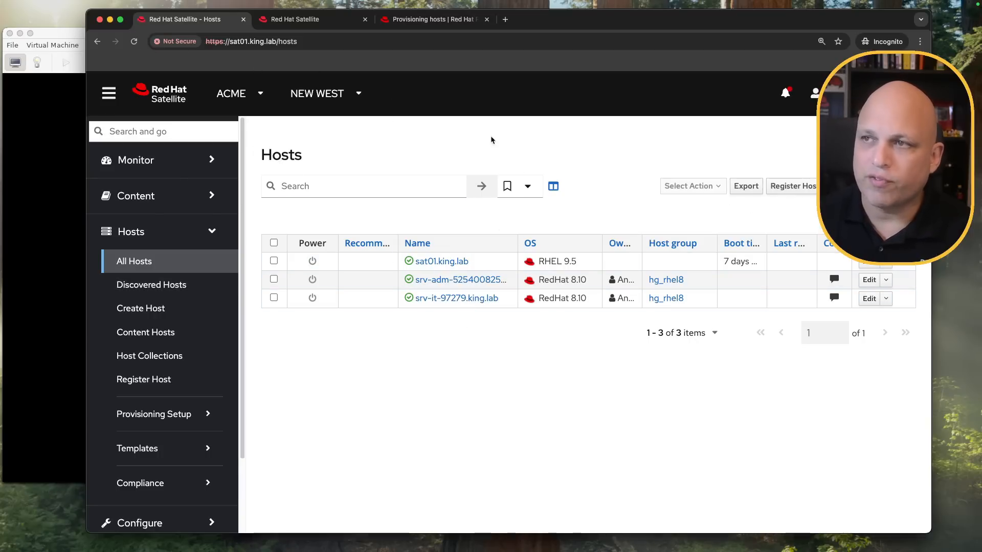
click(302, 20)
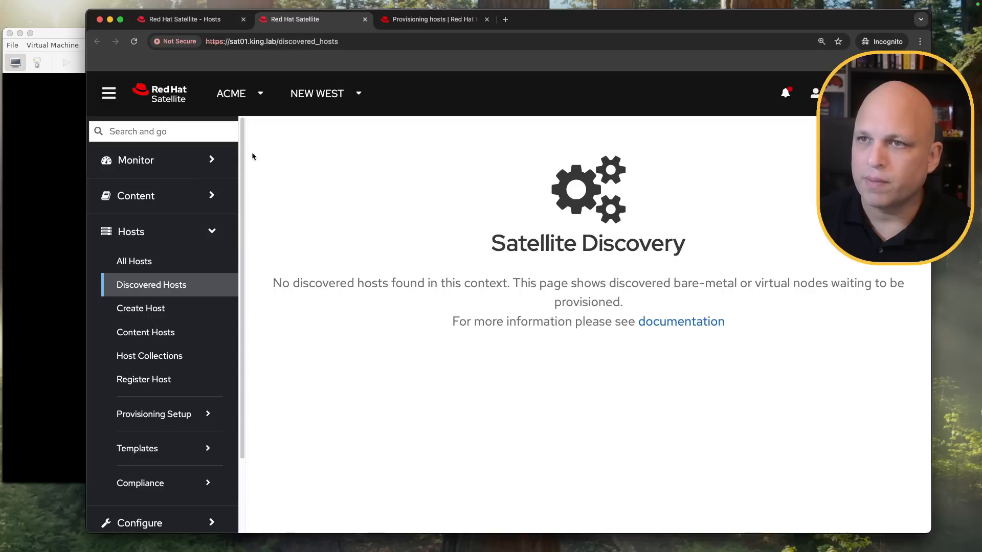
click(133, 41)
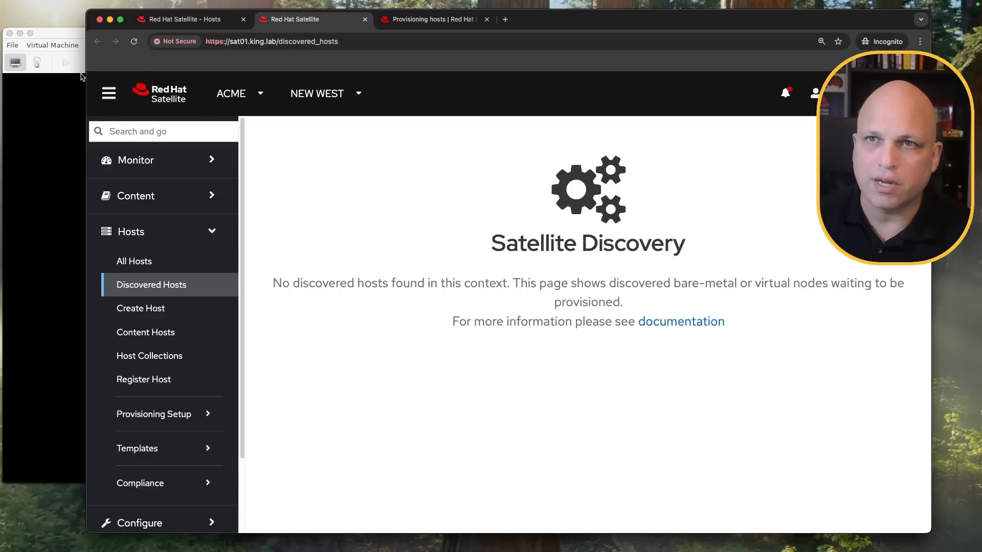
click(65, 32)
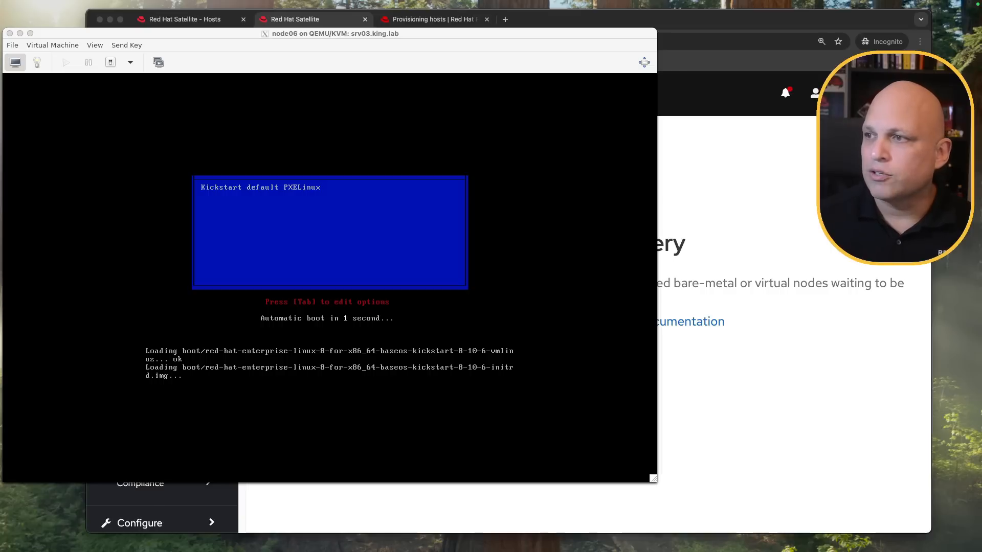
click(764, 179)
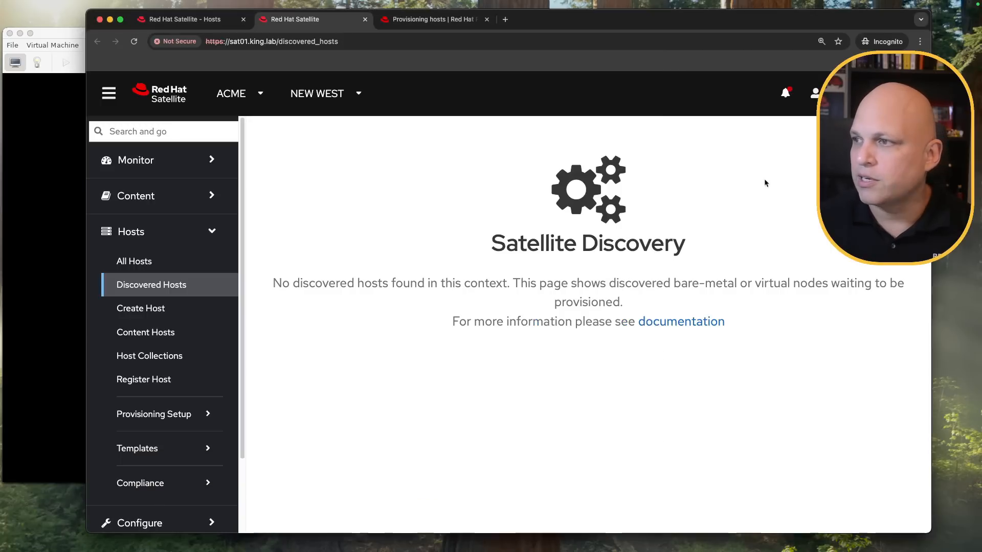
right_click(387, 173)
click(420, 202)
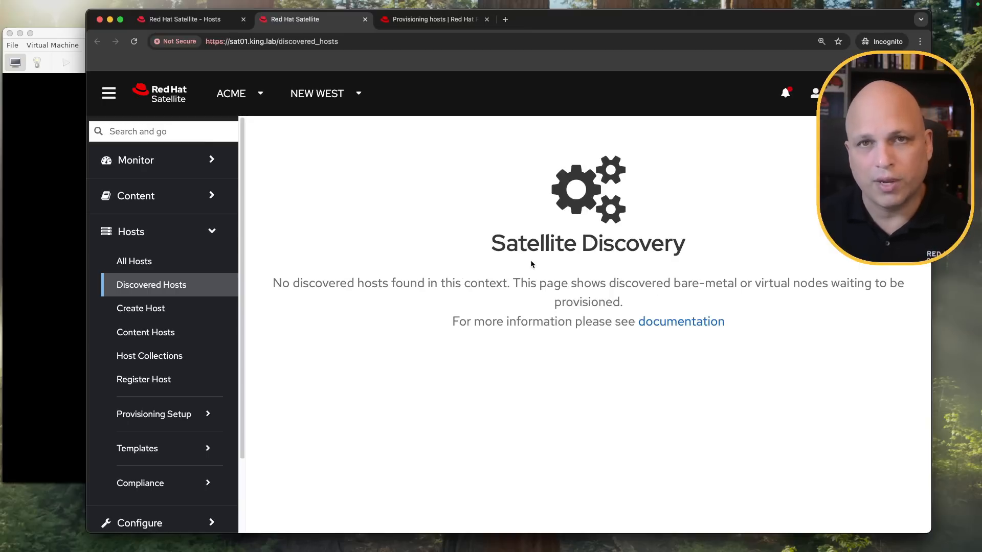
click(180, 263)
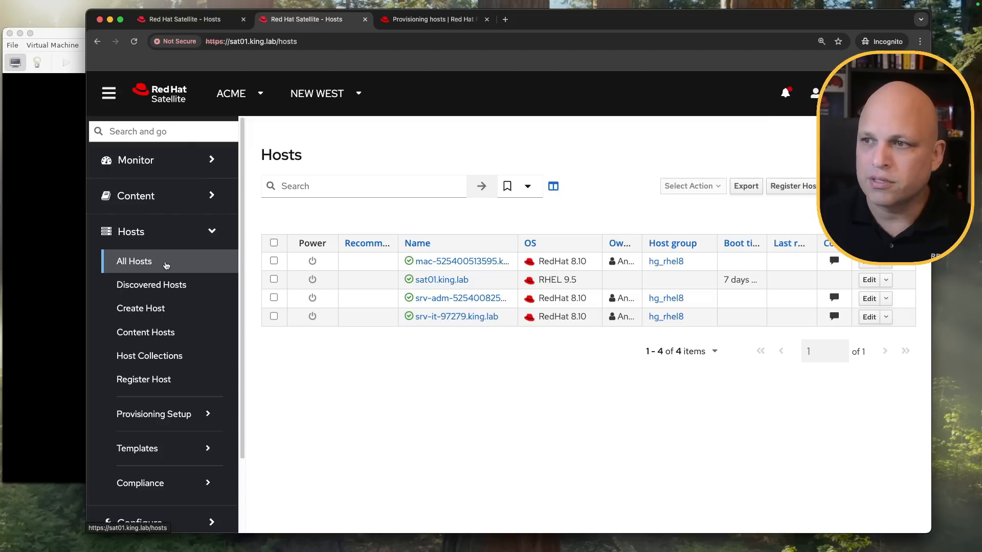
mouse_move(839, 263)
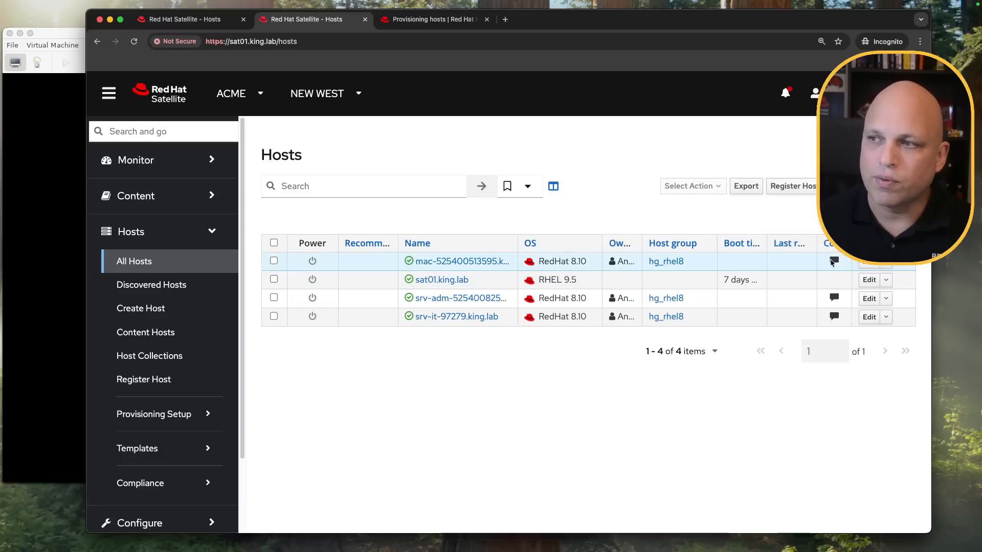
Step: Open the details of host mac-525400513595.king.lab and review its rendered Kickstart default provisioning template
click(443, 261)
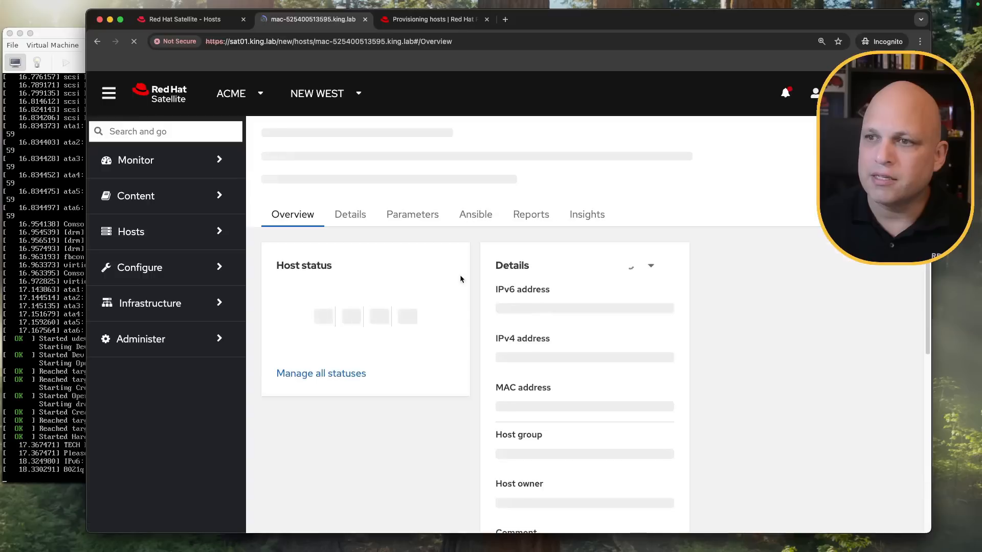
click(356, 232)
scroll(655, 340, down, 5)
scroll(655, 341, up, 5)
click(655, 362)
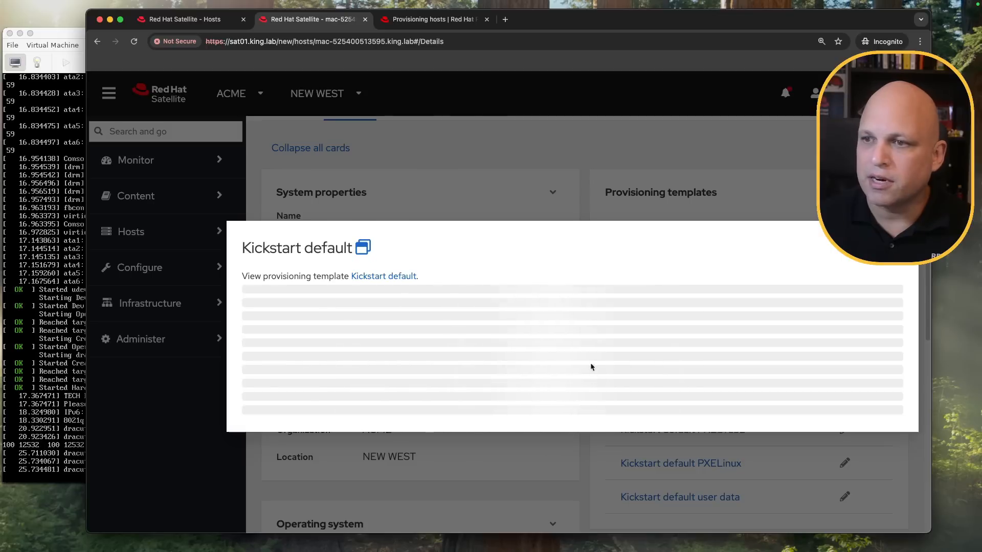
scroll(599, 360, down, 5)
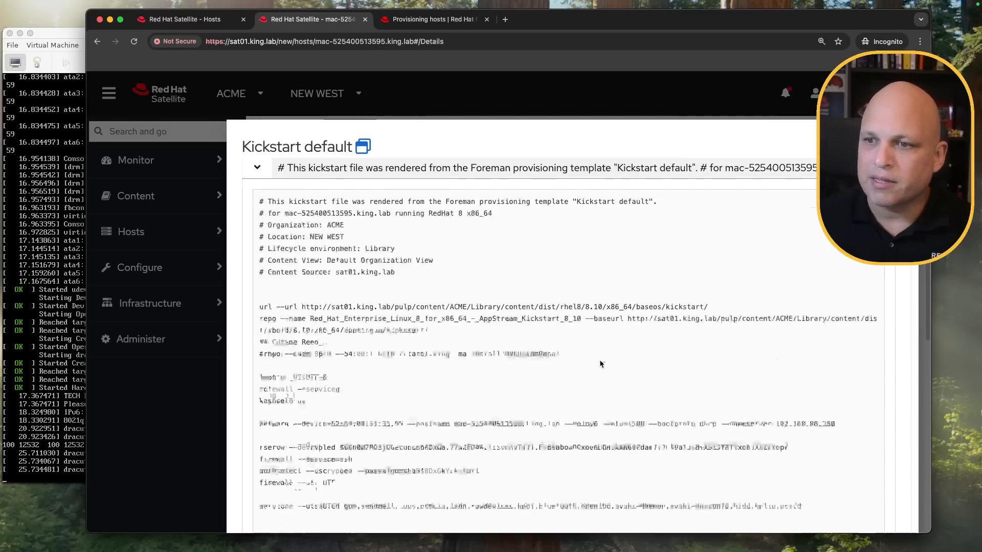
scroll(599, 360, up, 10)
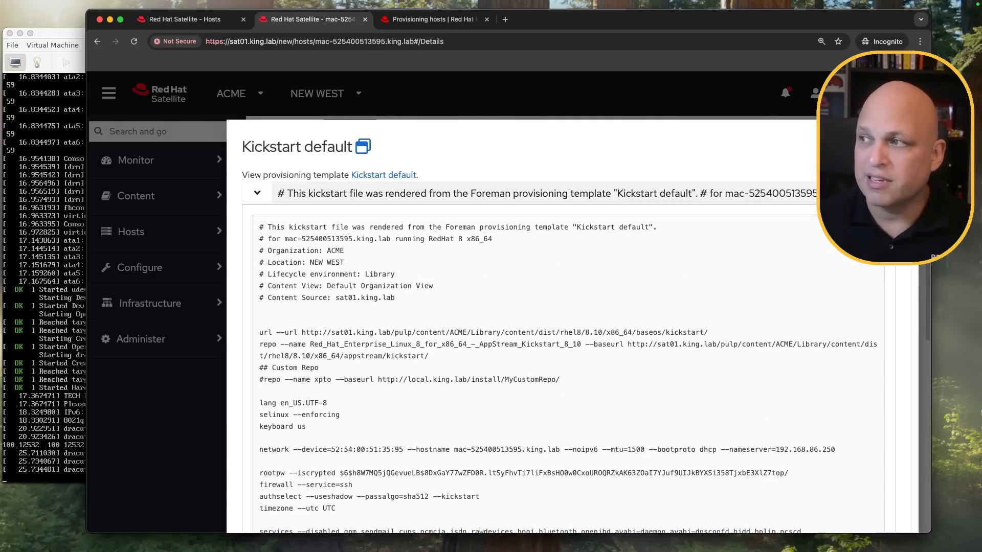
key(Escape)
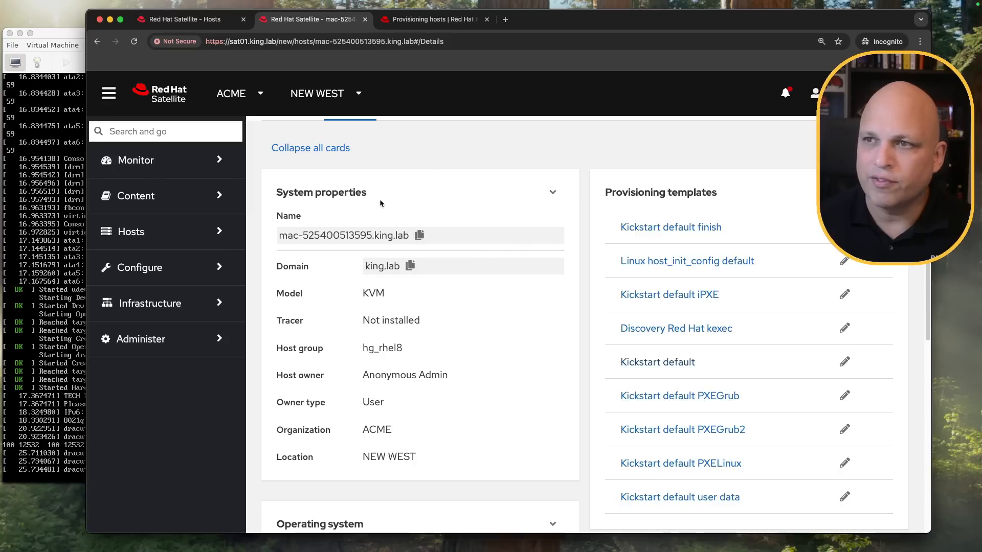
Step: Review the overview of mac-525400513595.king.lab, and return to the all hosts list
scroll(429, 165, up, 2)
click(292, 230)
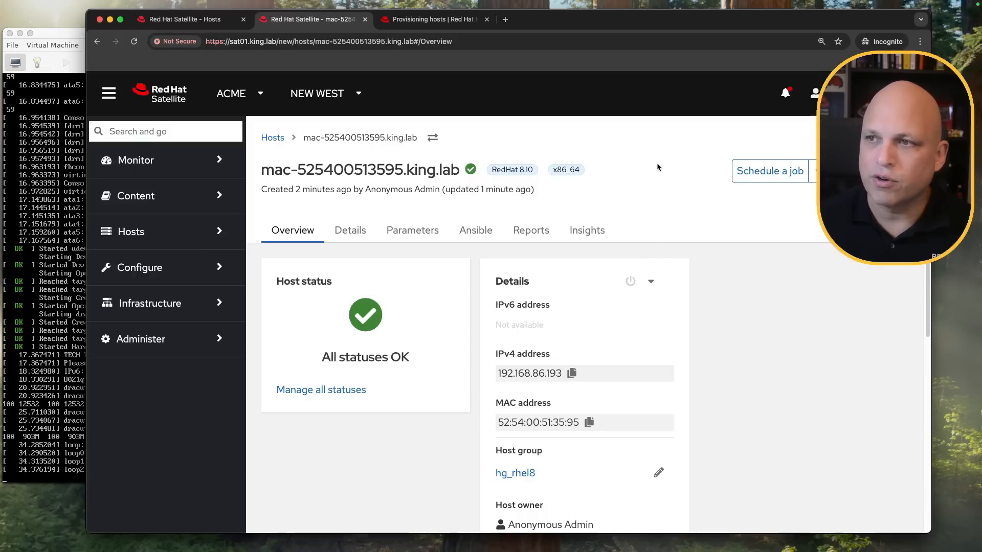
click(272, 137)
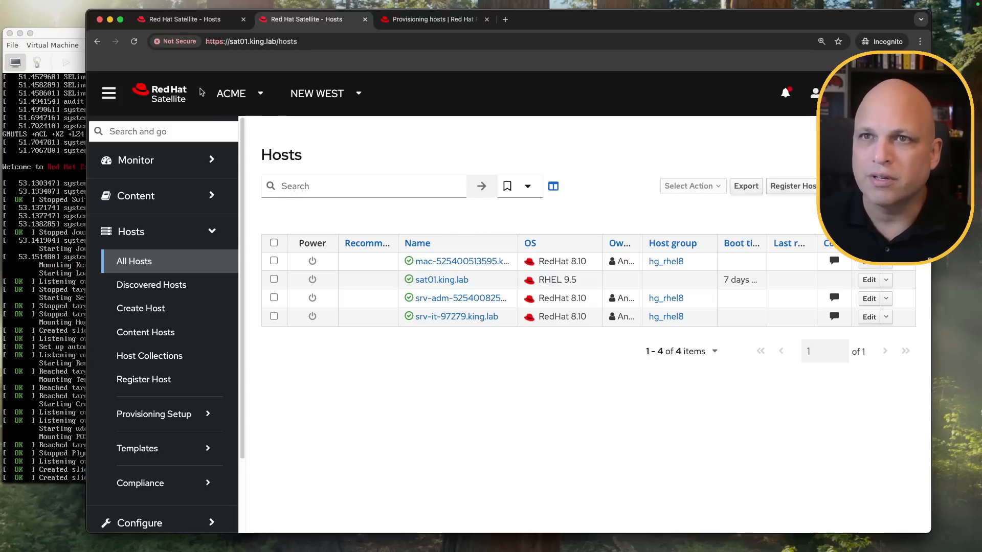
Step: Switch to node06's virtual machine console to follow the unattended installation, and return to the Satellite browser window
click(66, 36)
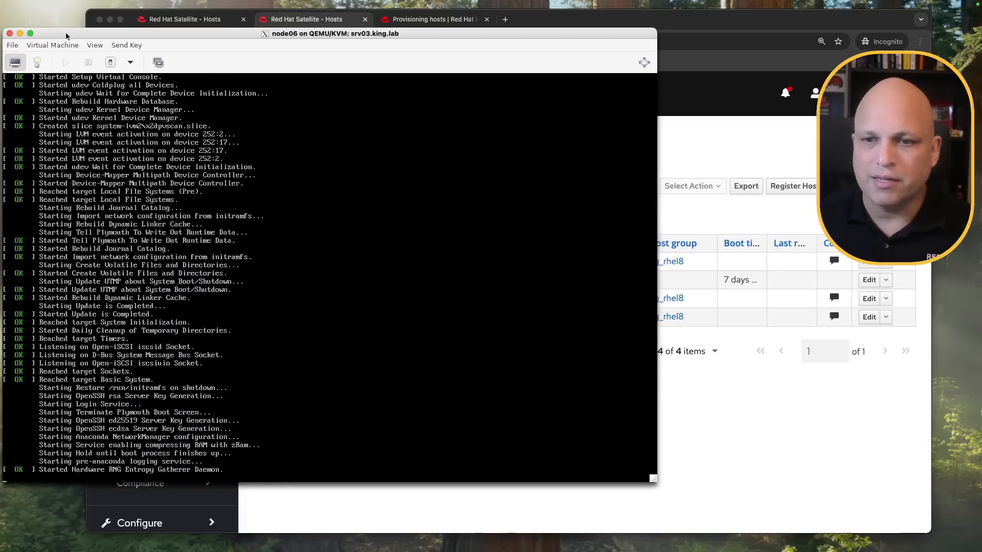
drag(65, 36, 75, 41)
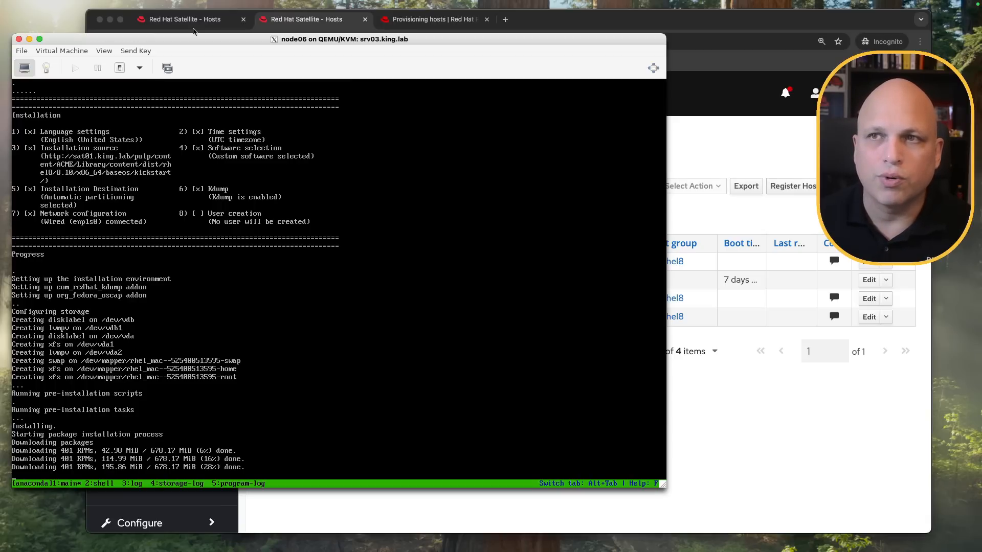
click(730, 148)
Step: Open the discovery rules list to review the By_MAC, By_Param_IT and By_Param_ADM rules
scroll(184, 323, down, 3)
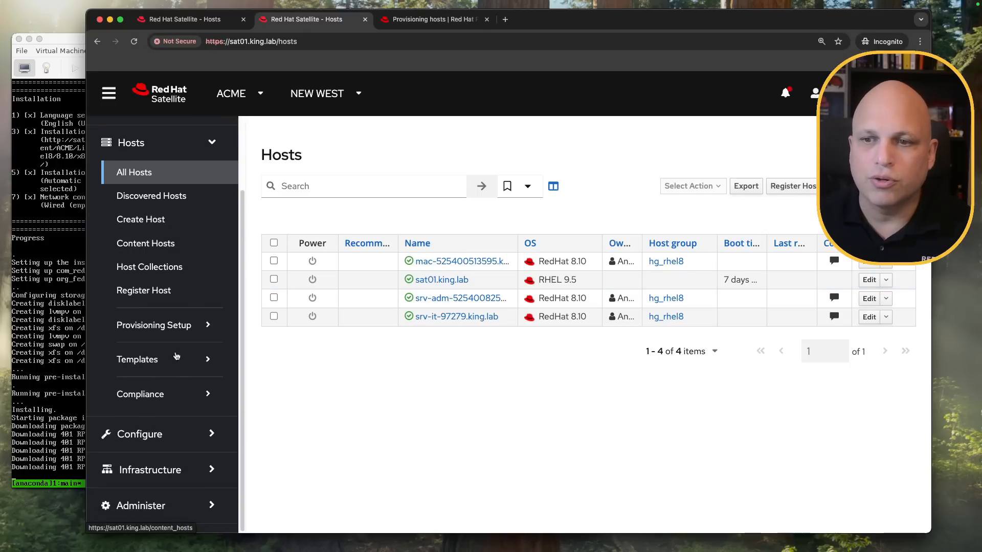
click(140, 434)
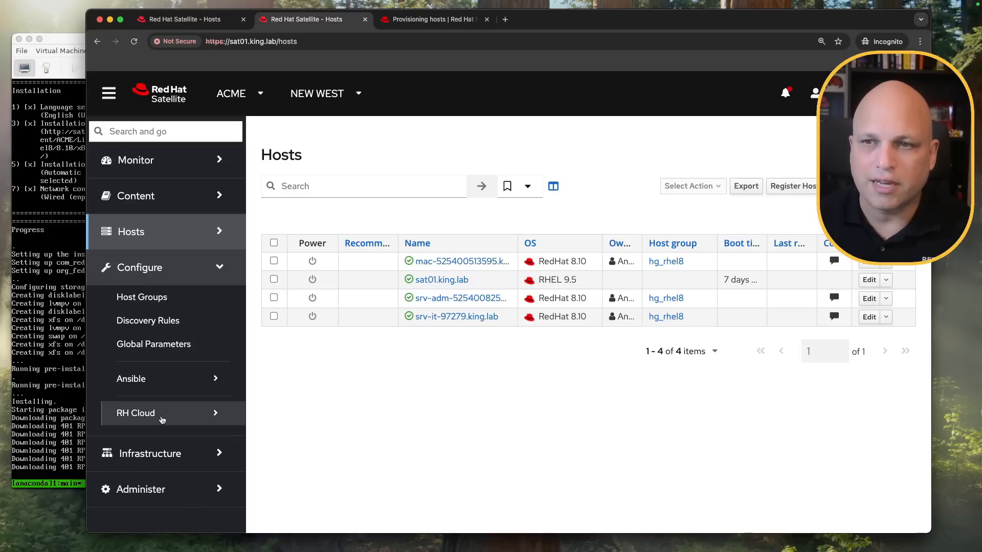
click(173, 322)
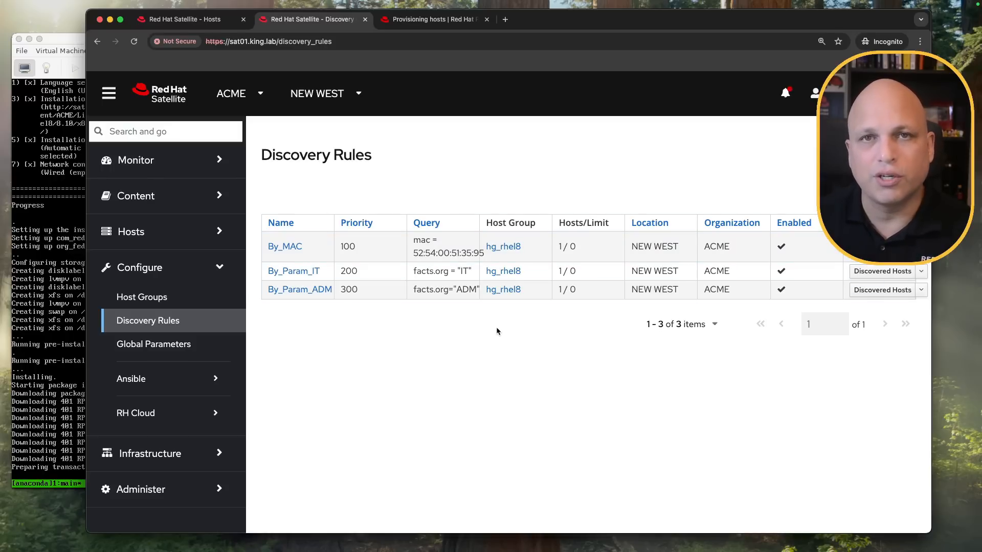
Step: Search the Satellite settings for "discovery" and check the Auto provisioning value among the Discovery settings
click(174, 490)
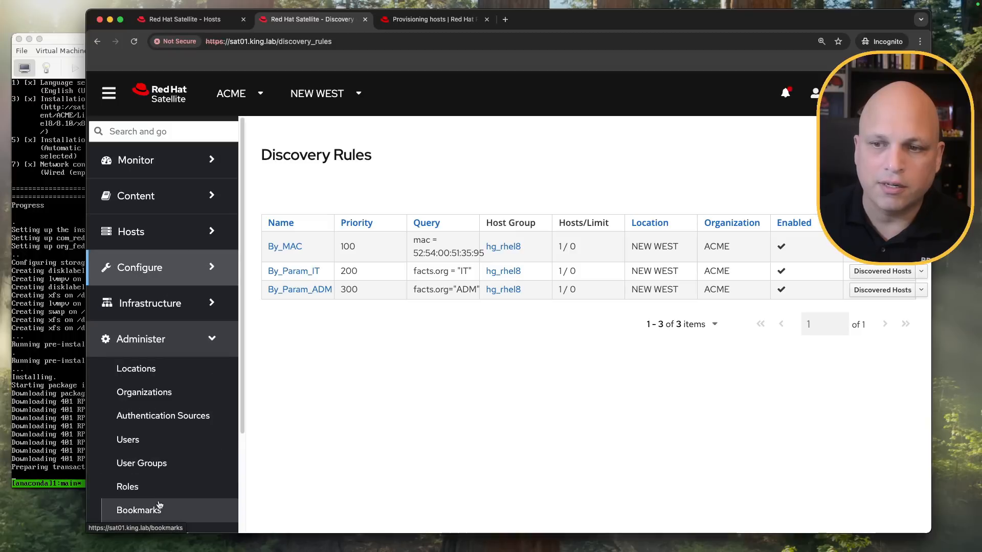
scroll(169, 485, down, 5)
click(164, 450)
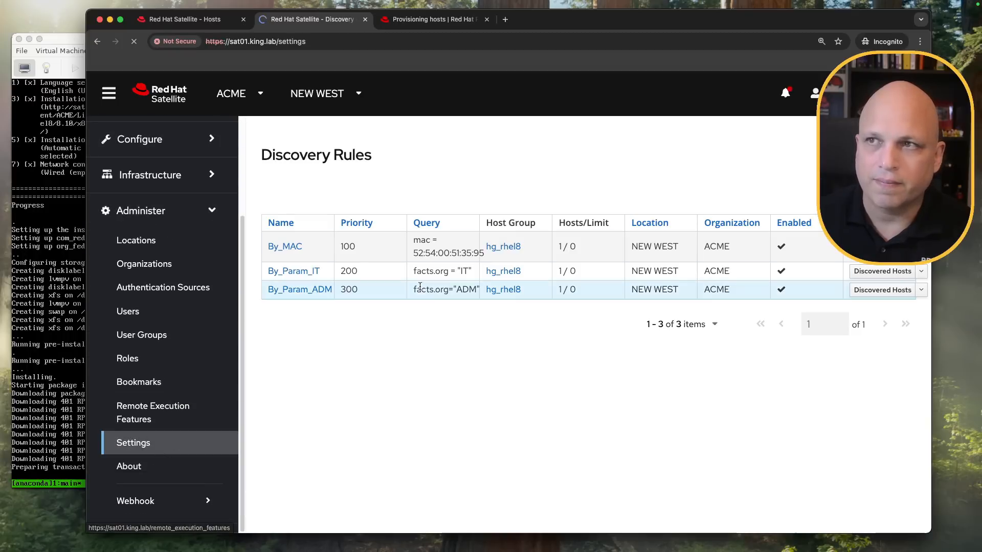
click(350, 186)
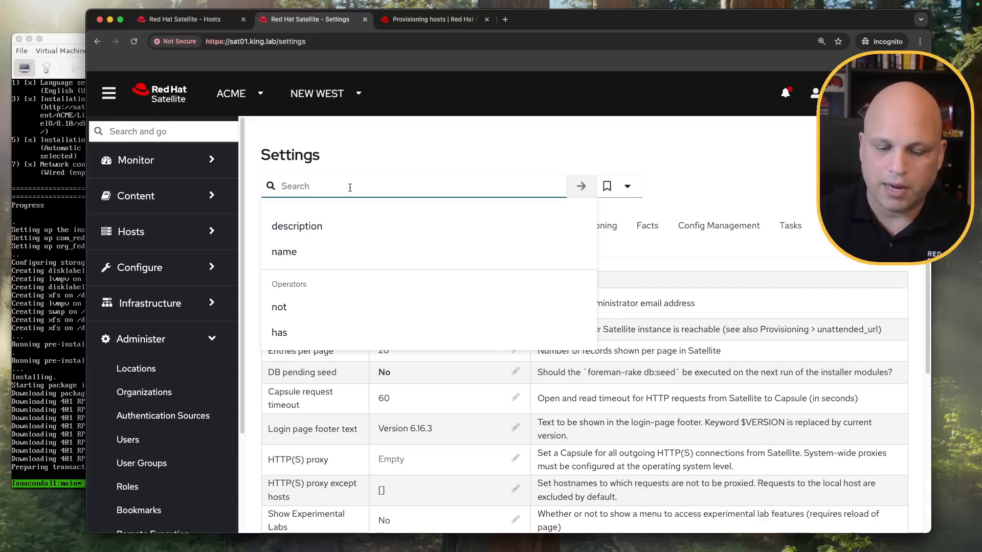
text(disco)
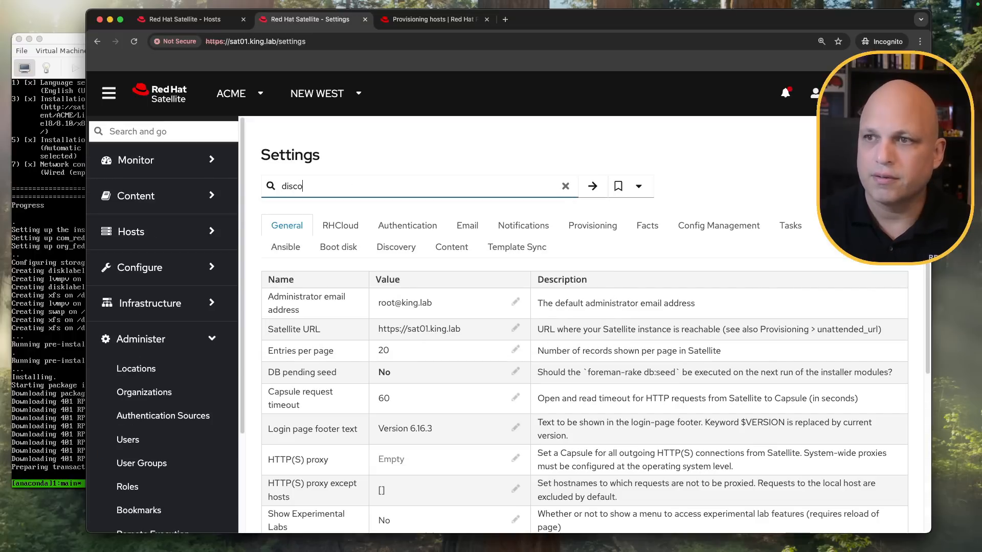
text(very)
key(Return)
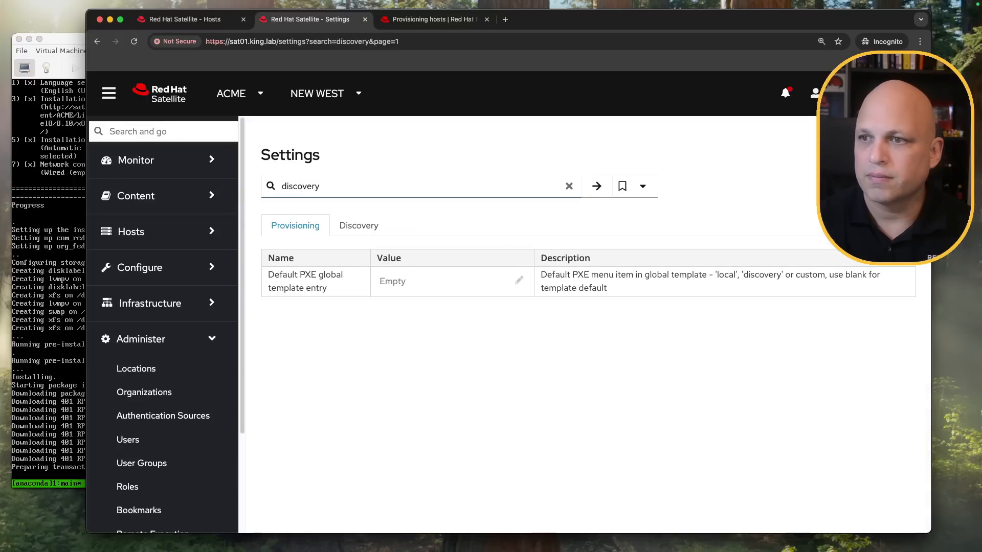
click(373, 227)
triple_click(306, 407)
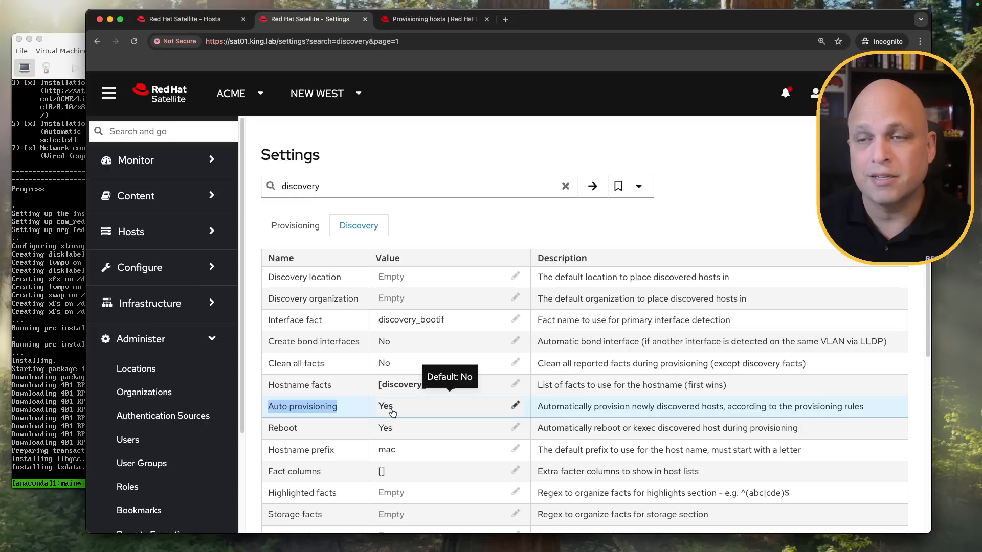
Step: Check package installation progress in node06's console, and reopen the discovery rules list in Satellite
click(68, 40)
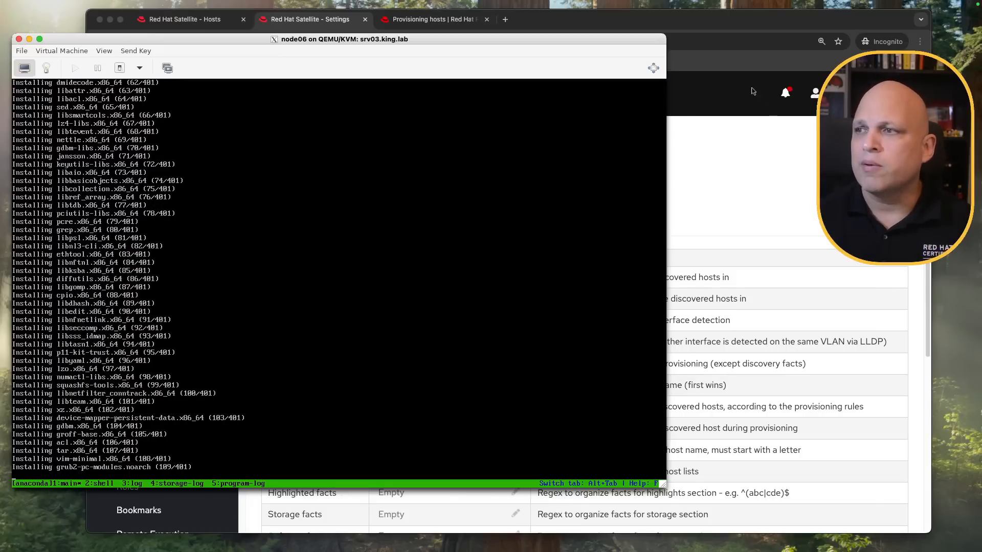
click(763, 187)
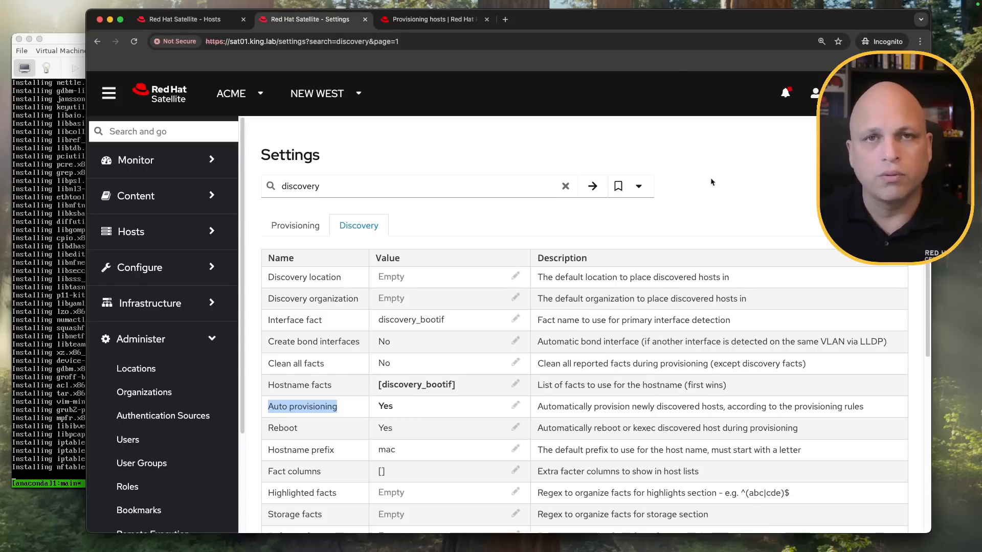
scroll(172, 456, down, 3)
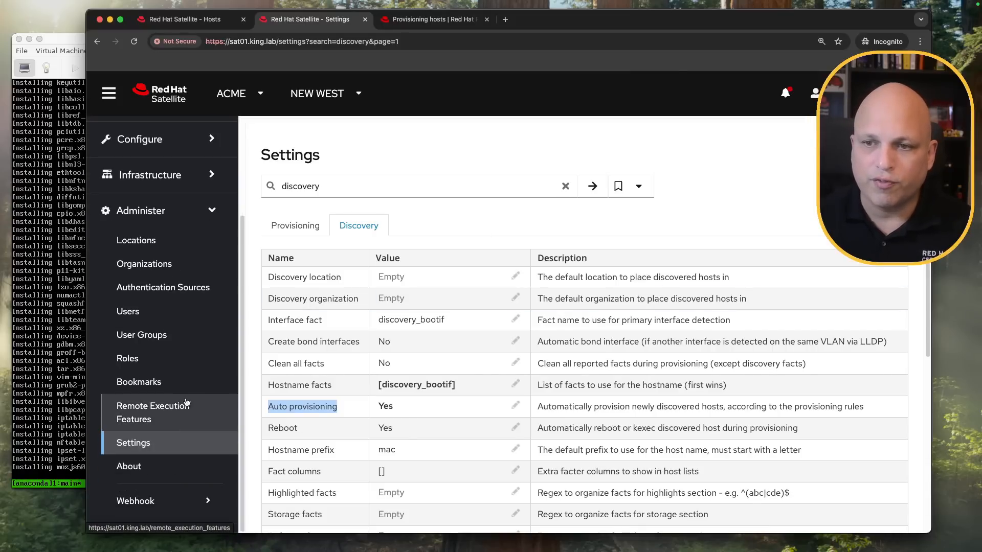
click(164, 211)
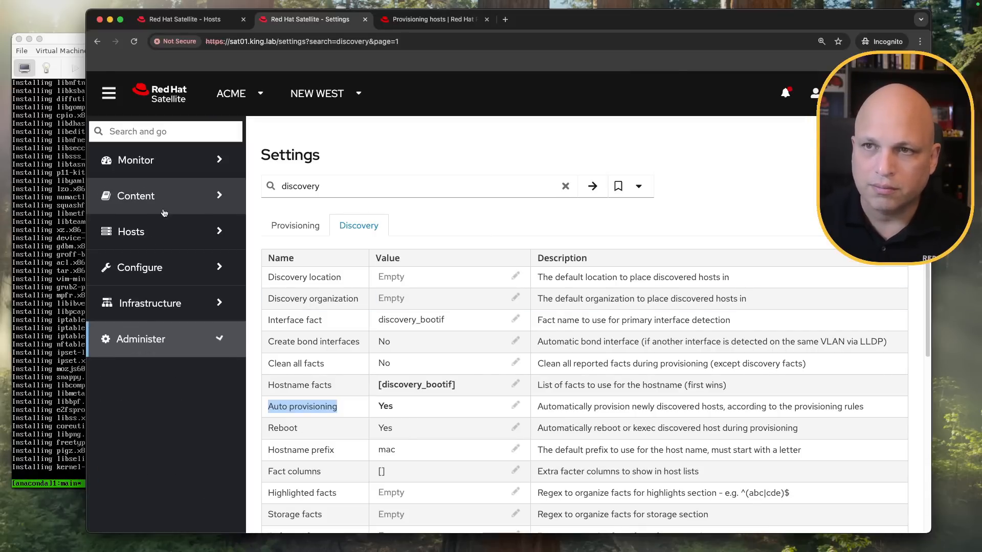
click(181, 267)
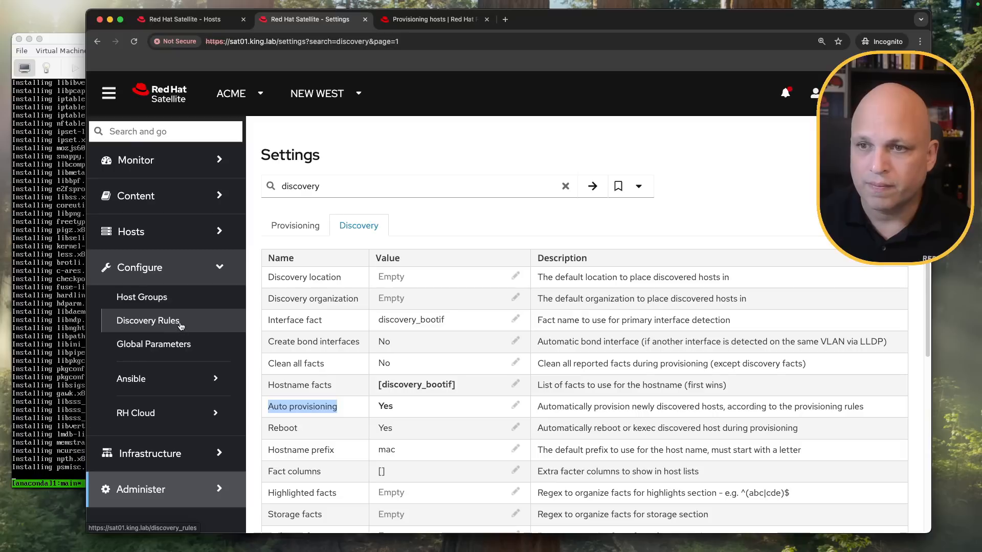
click(144, 320)
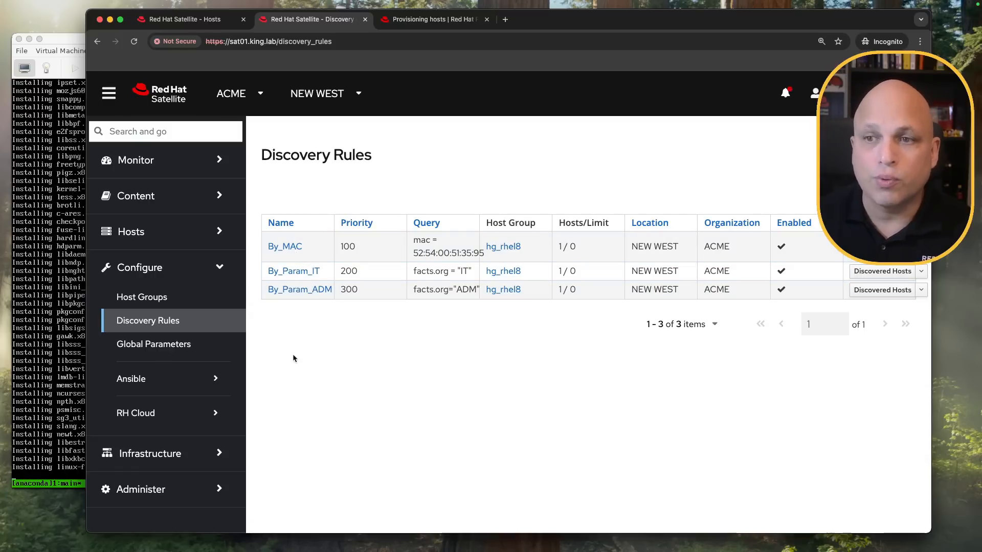
Step: Open the discovered hosts page to check for hosts still waiting to be provisioned
click(179, 224)
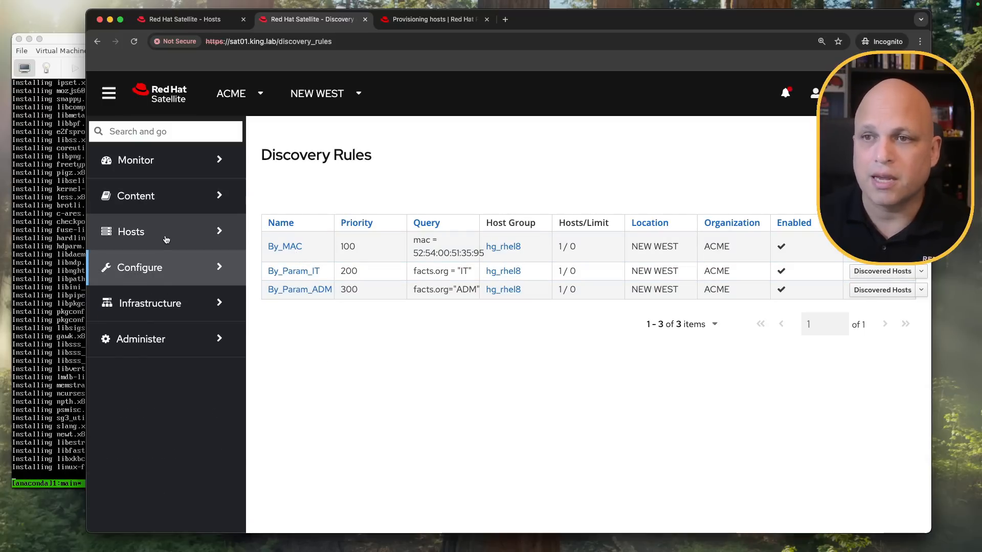
click(167, 236)
click(179, 285)
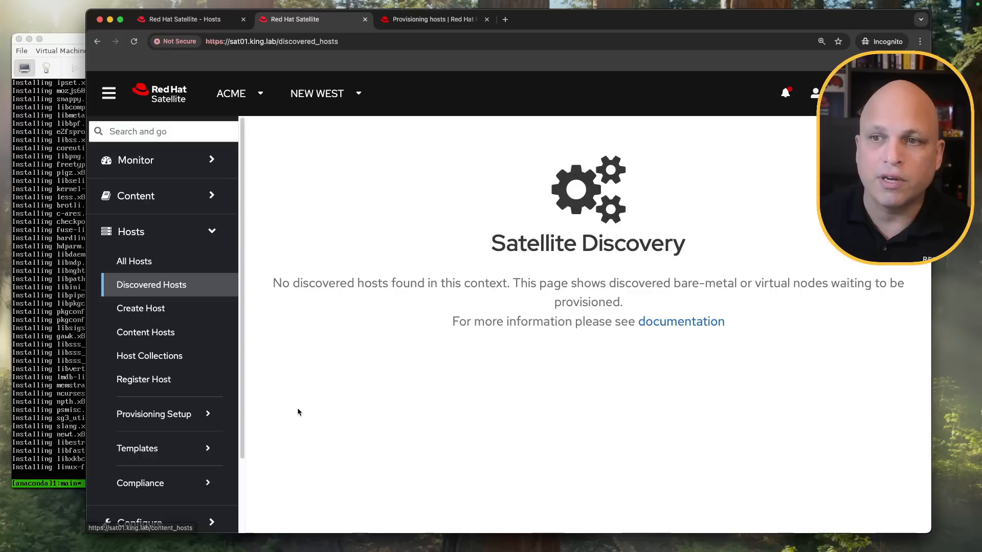